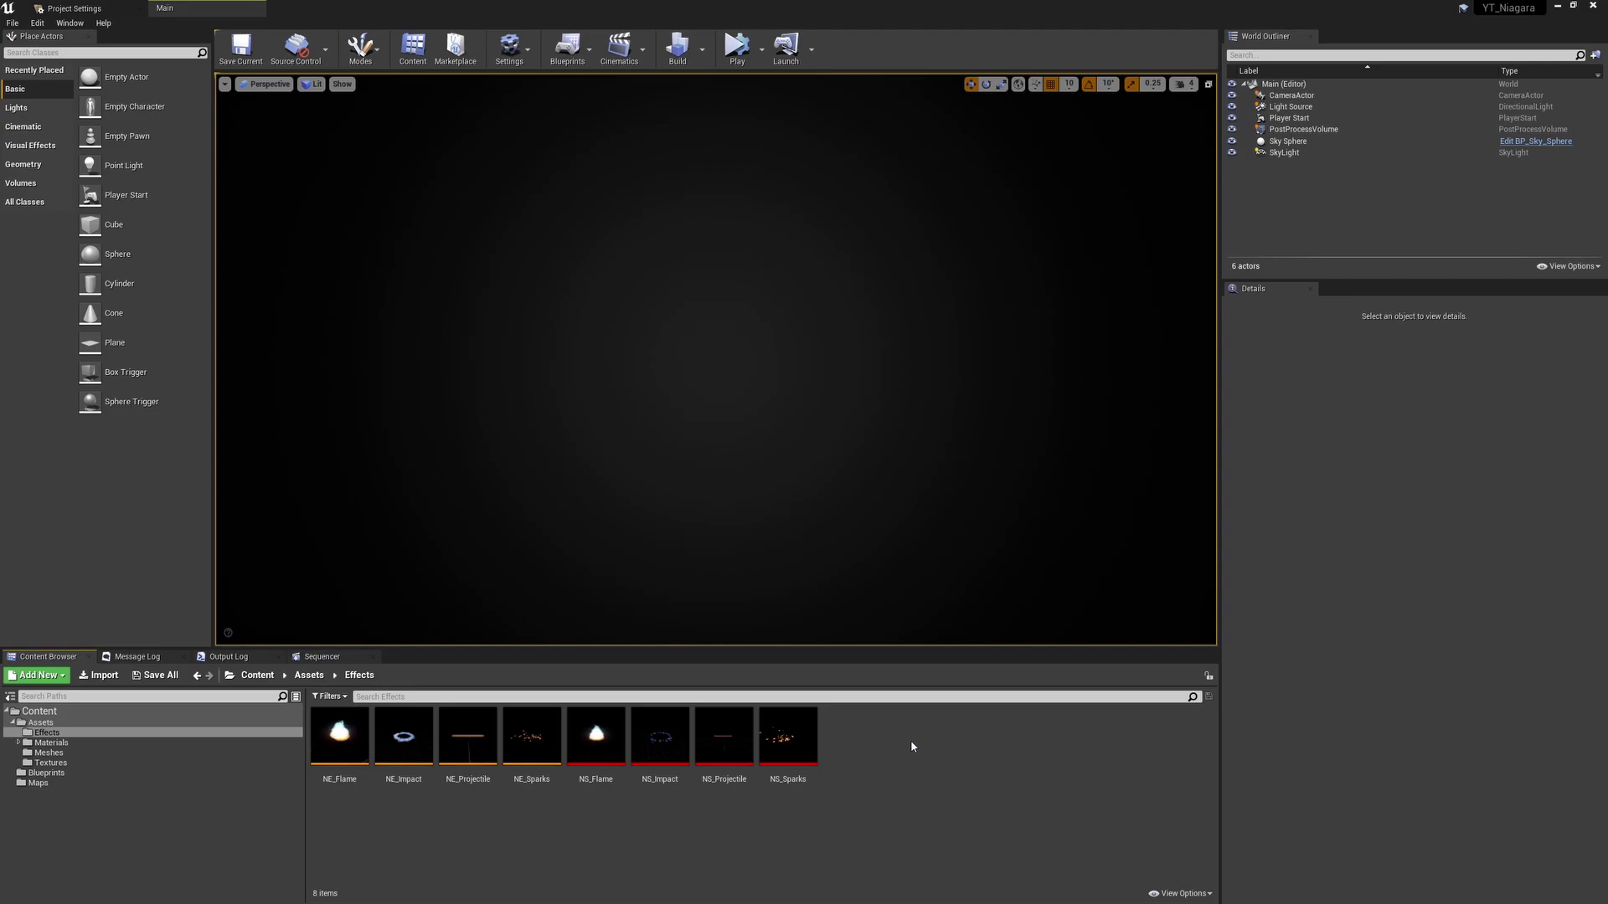
Create a Niagara emitter in the Effects folder from the Dynamic Beam template and name it NE_Trail.
right_click(912, 745)
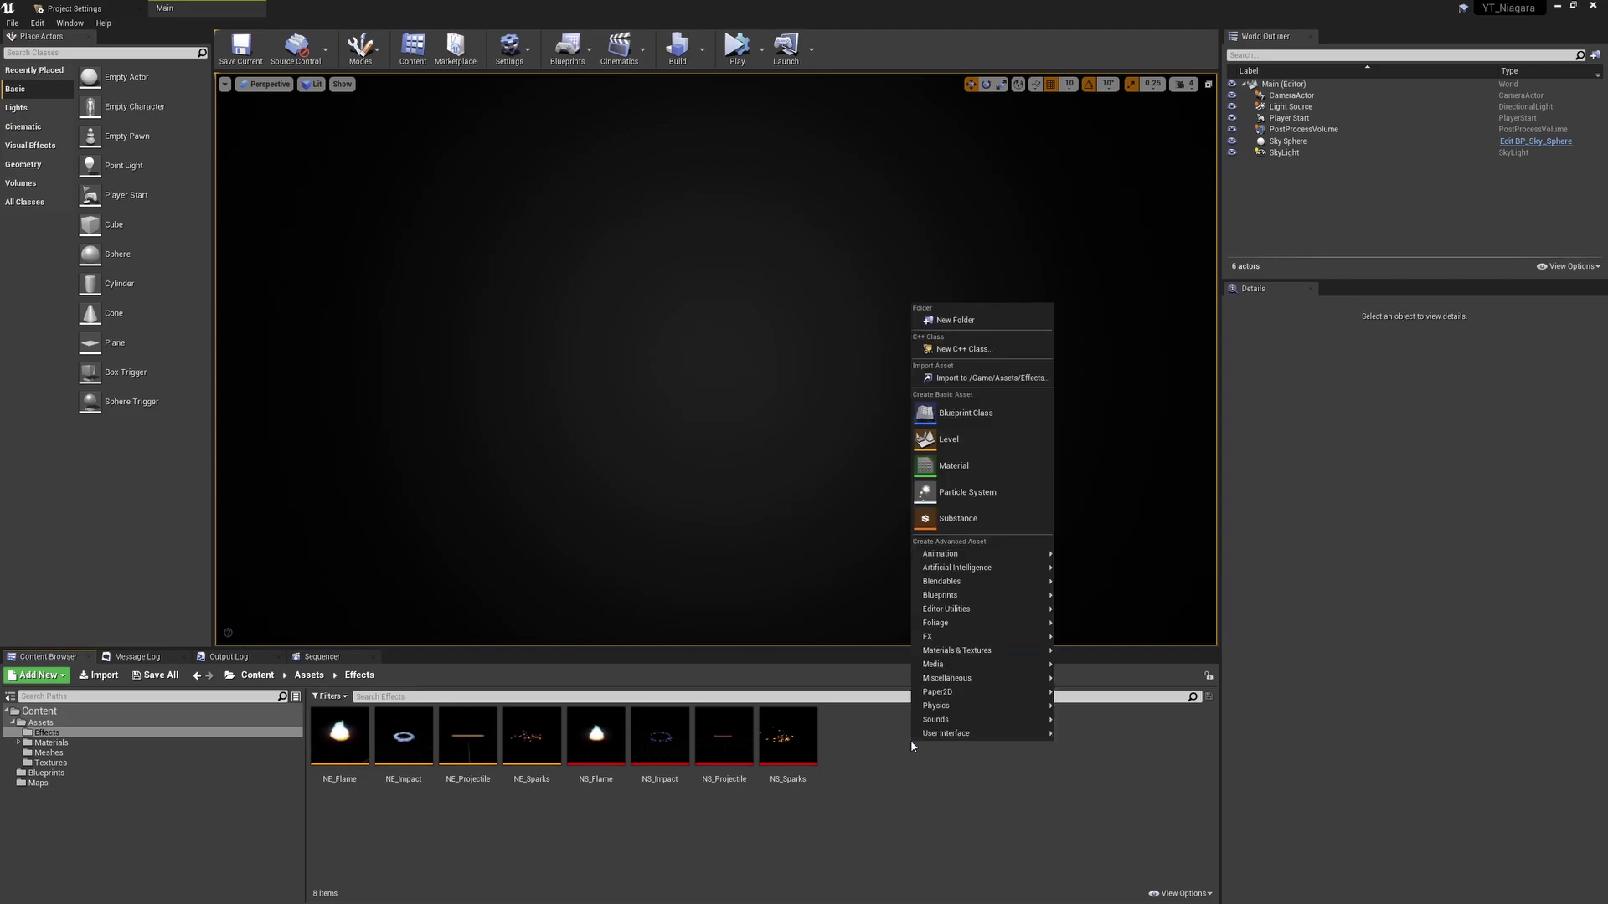
mouse_move(979, 638)
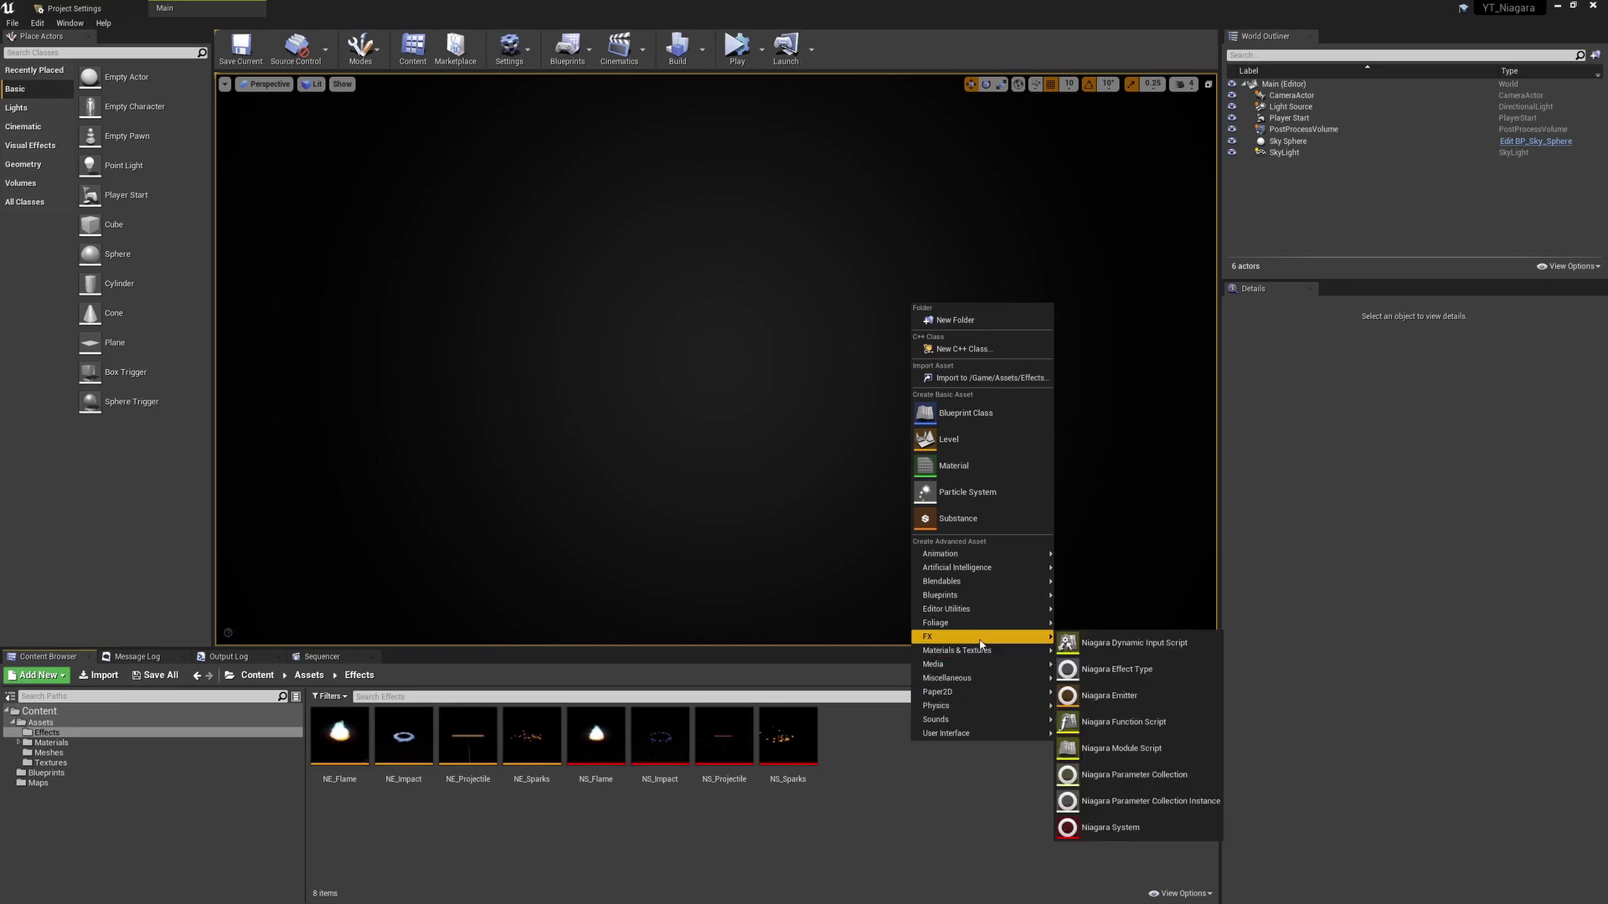
left_click(1090, 641)
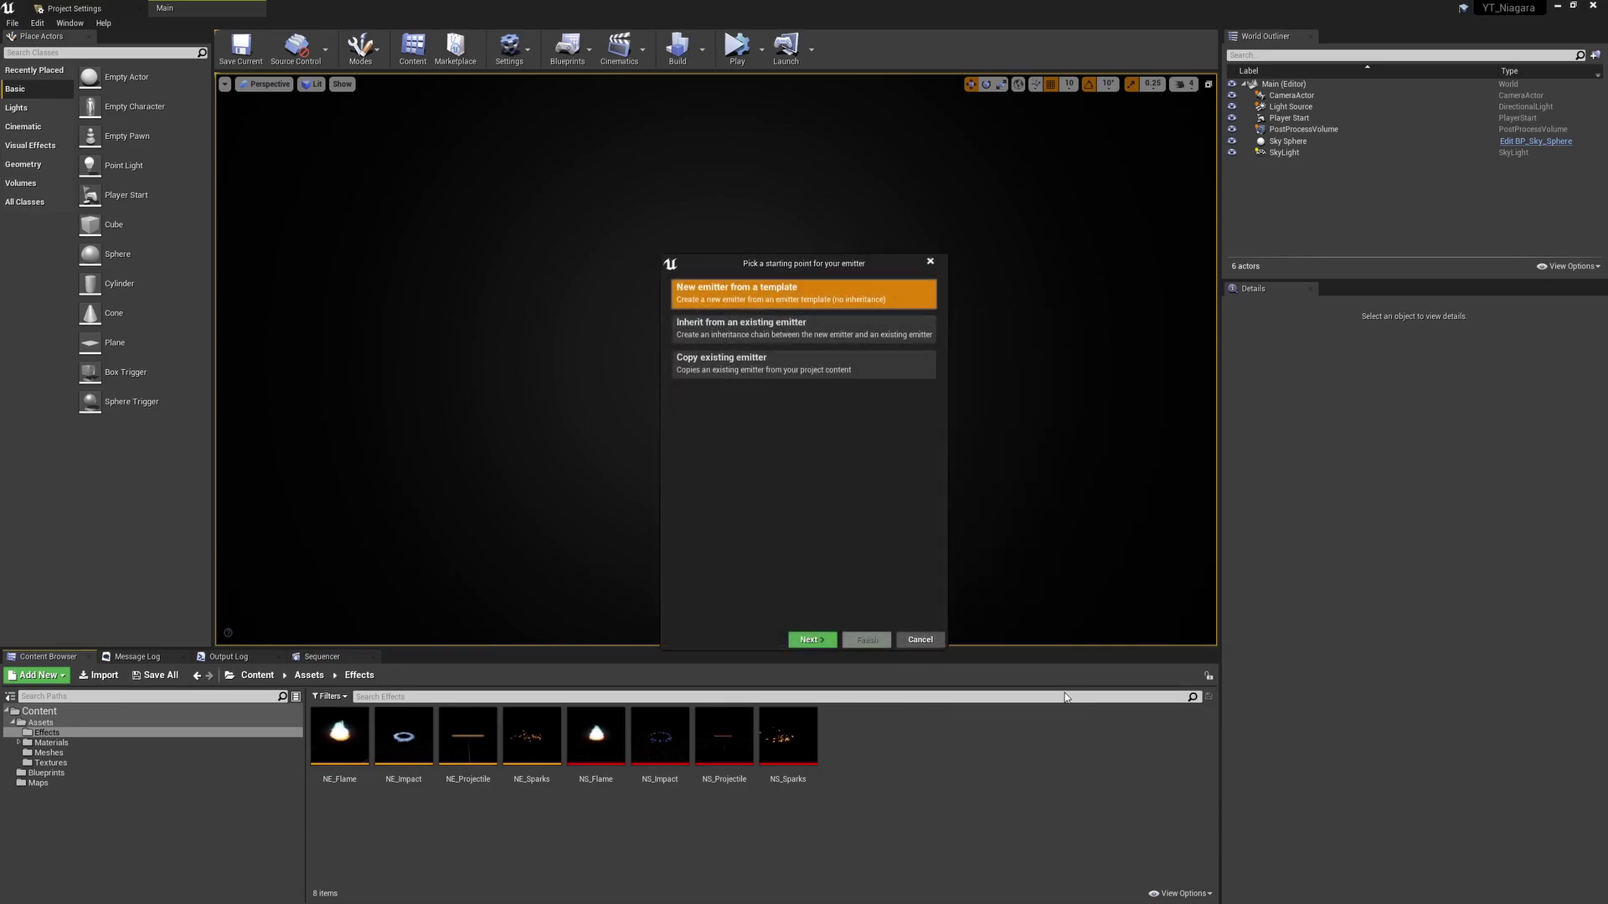
left_click(809, 640)
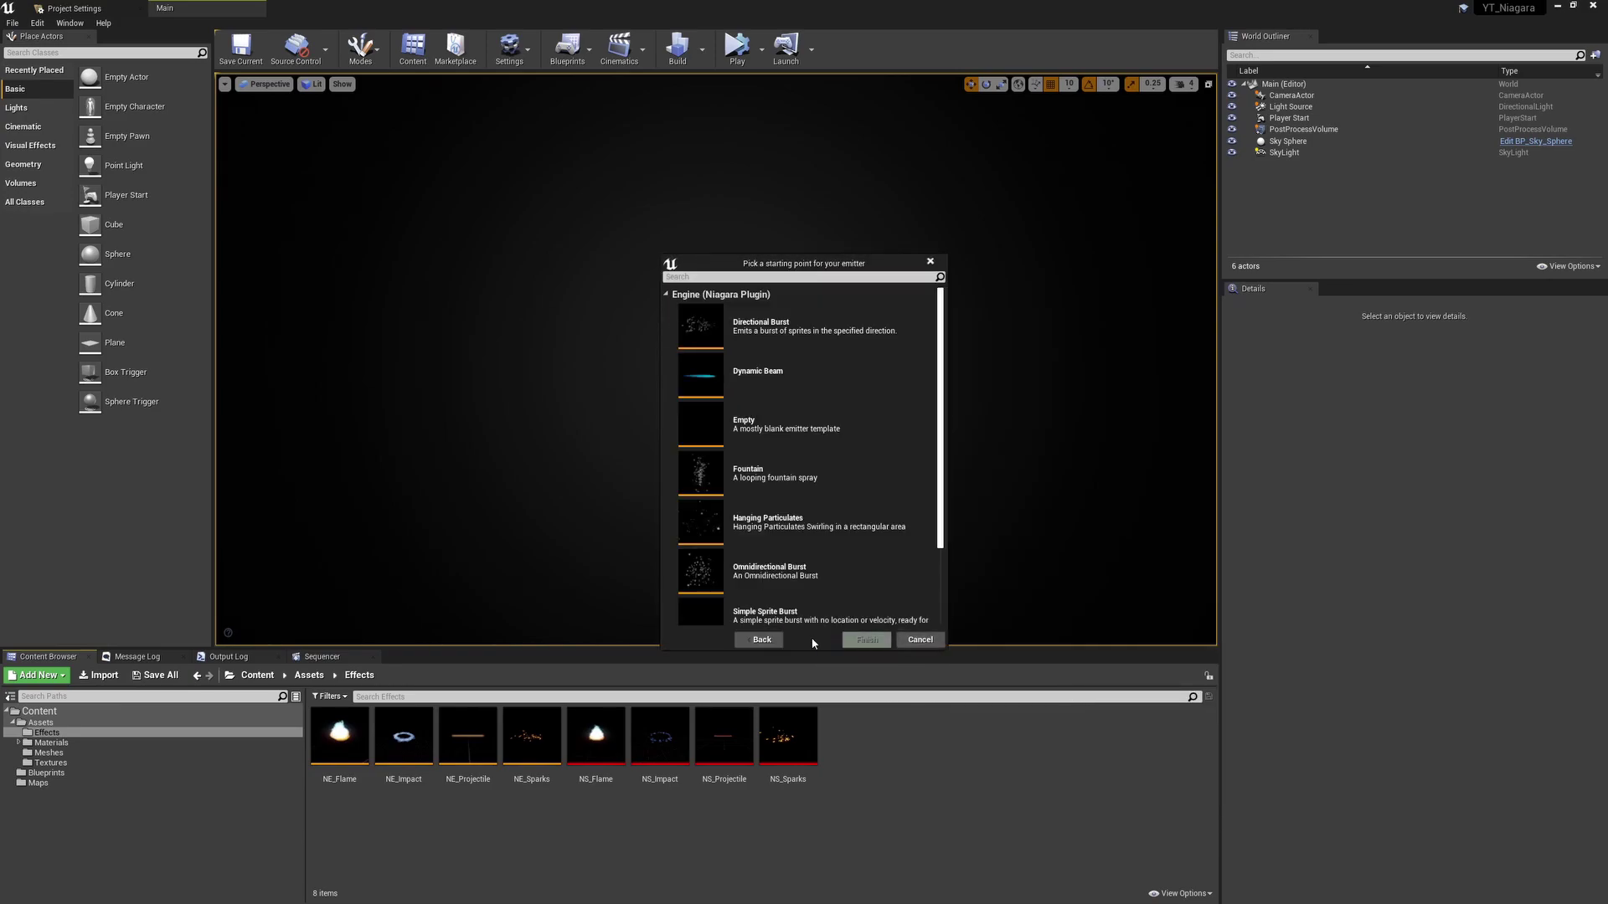
scroll(824, 383, "down", 3)
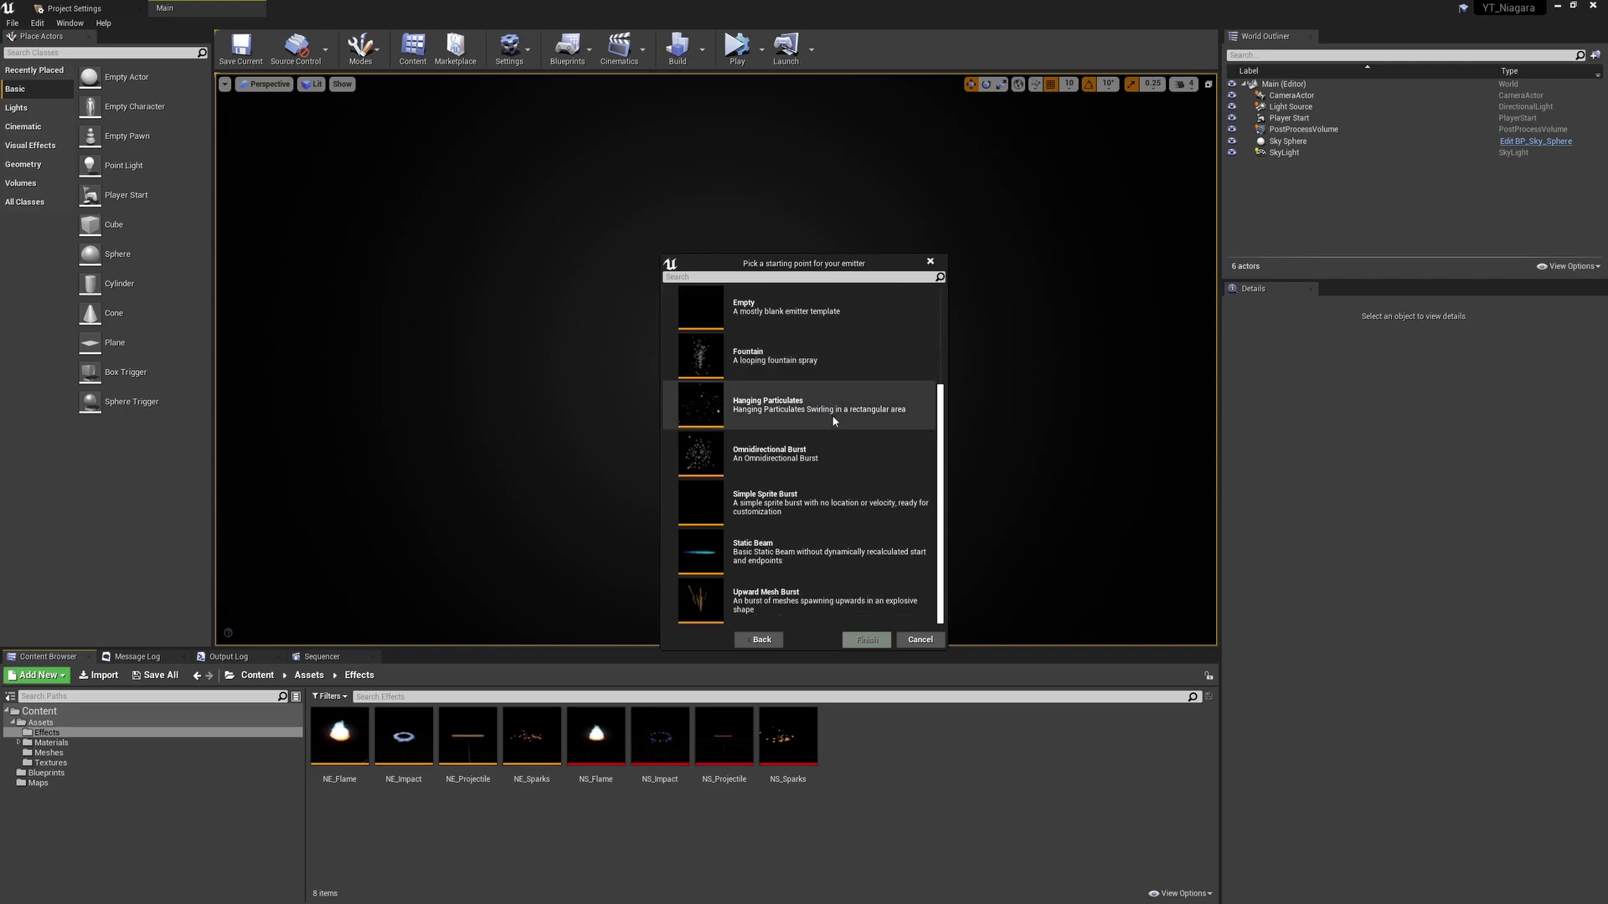
scroll(825, 515, "up", 3)
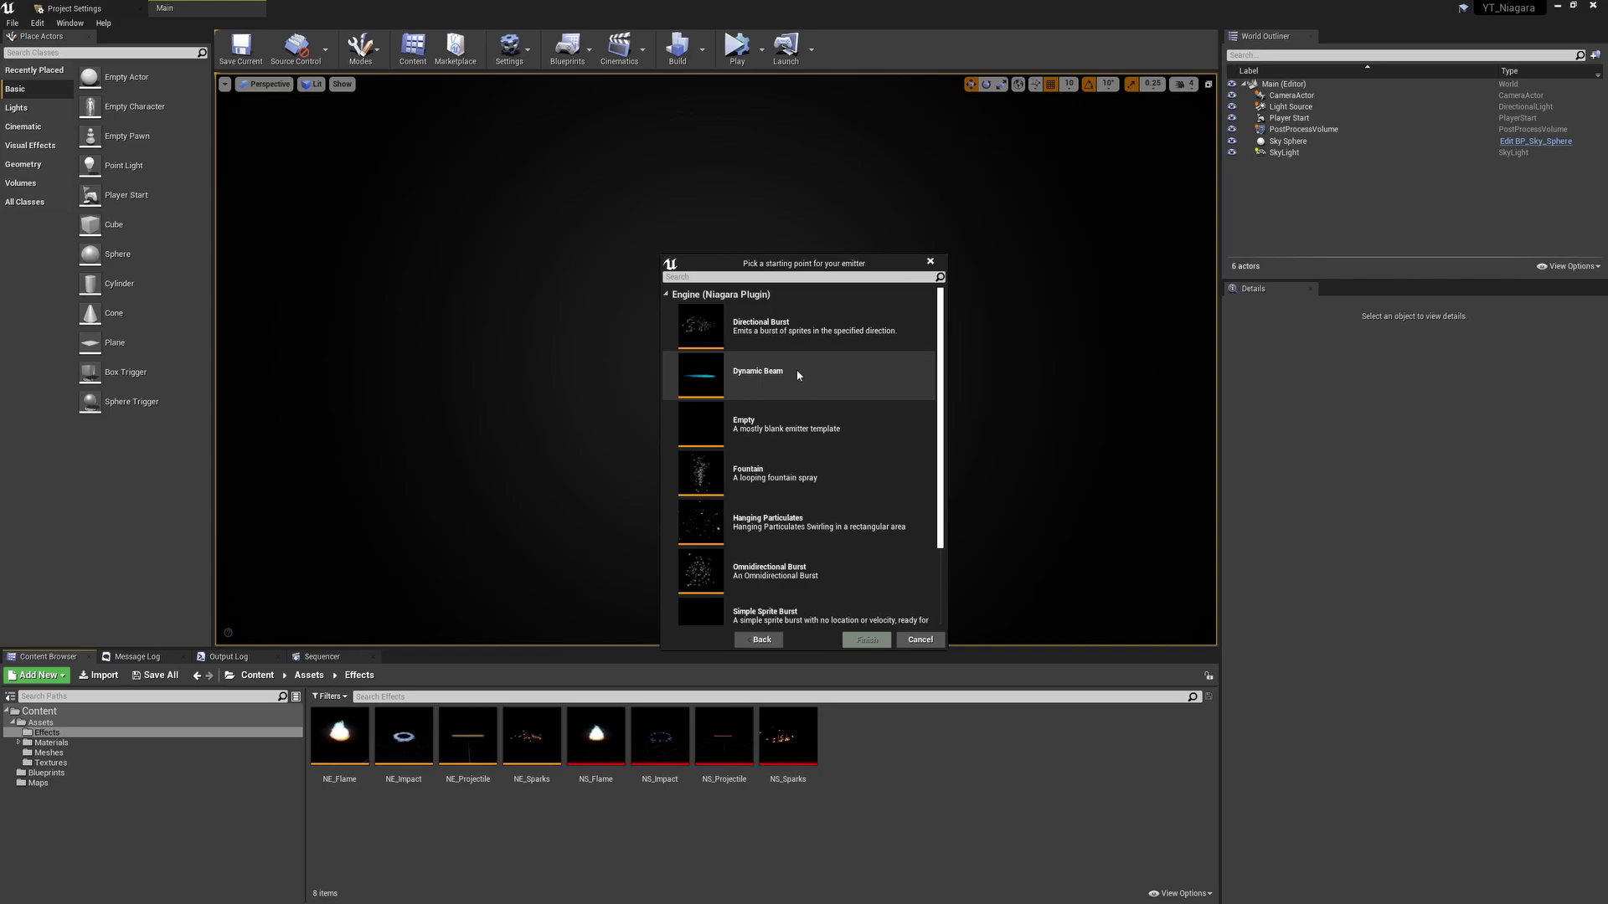
left_click(798, 375)
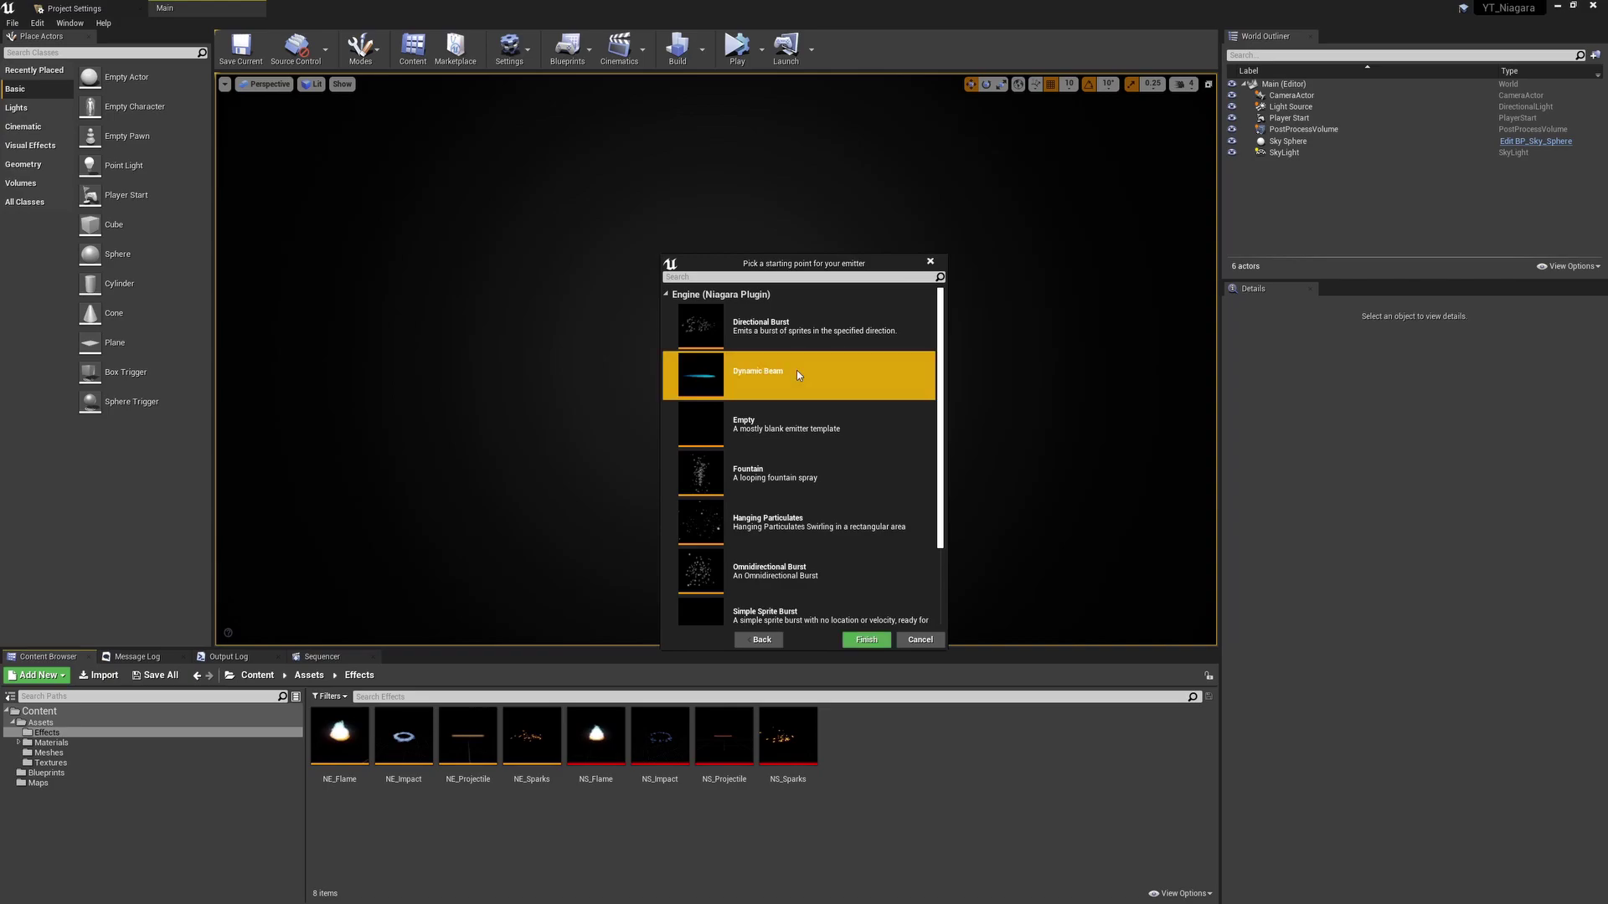
left_click(866, 640)
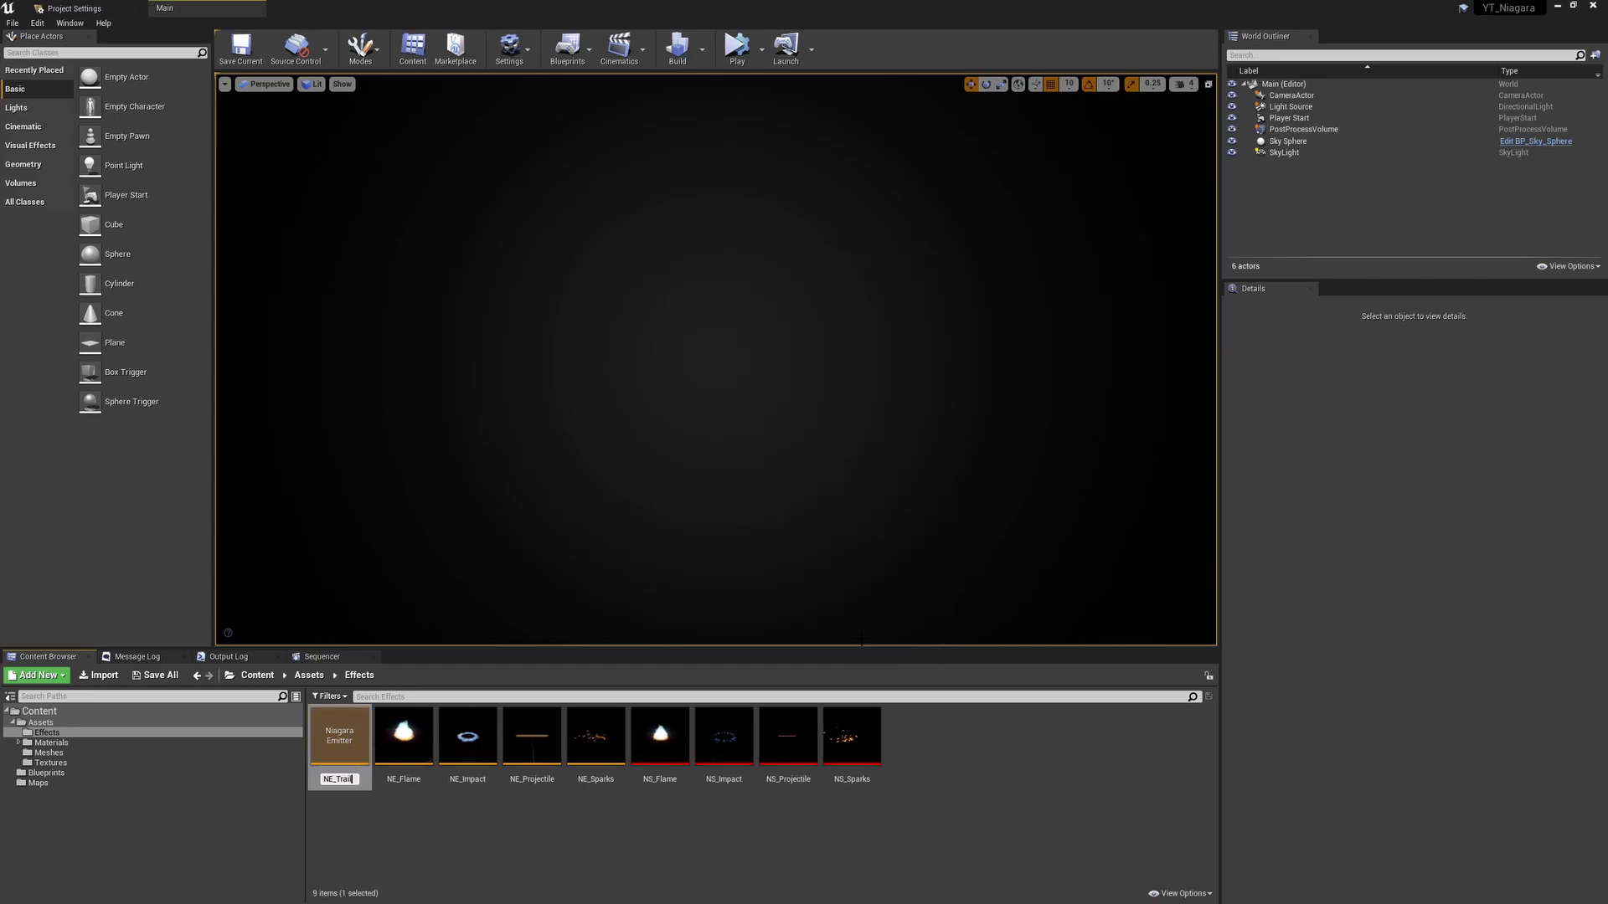
type("NE_Trail")
key("Return")
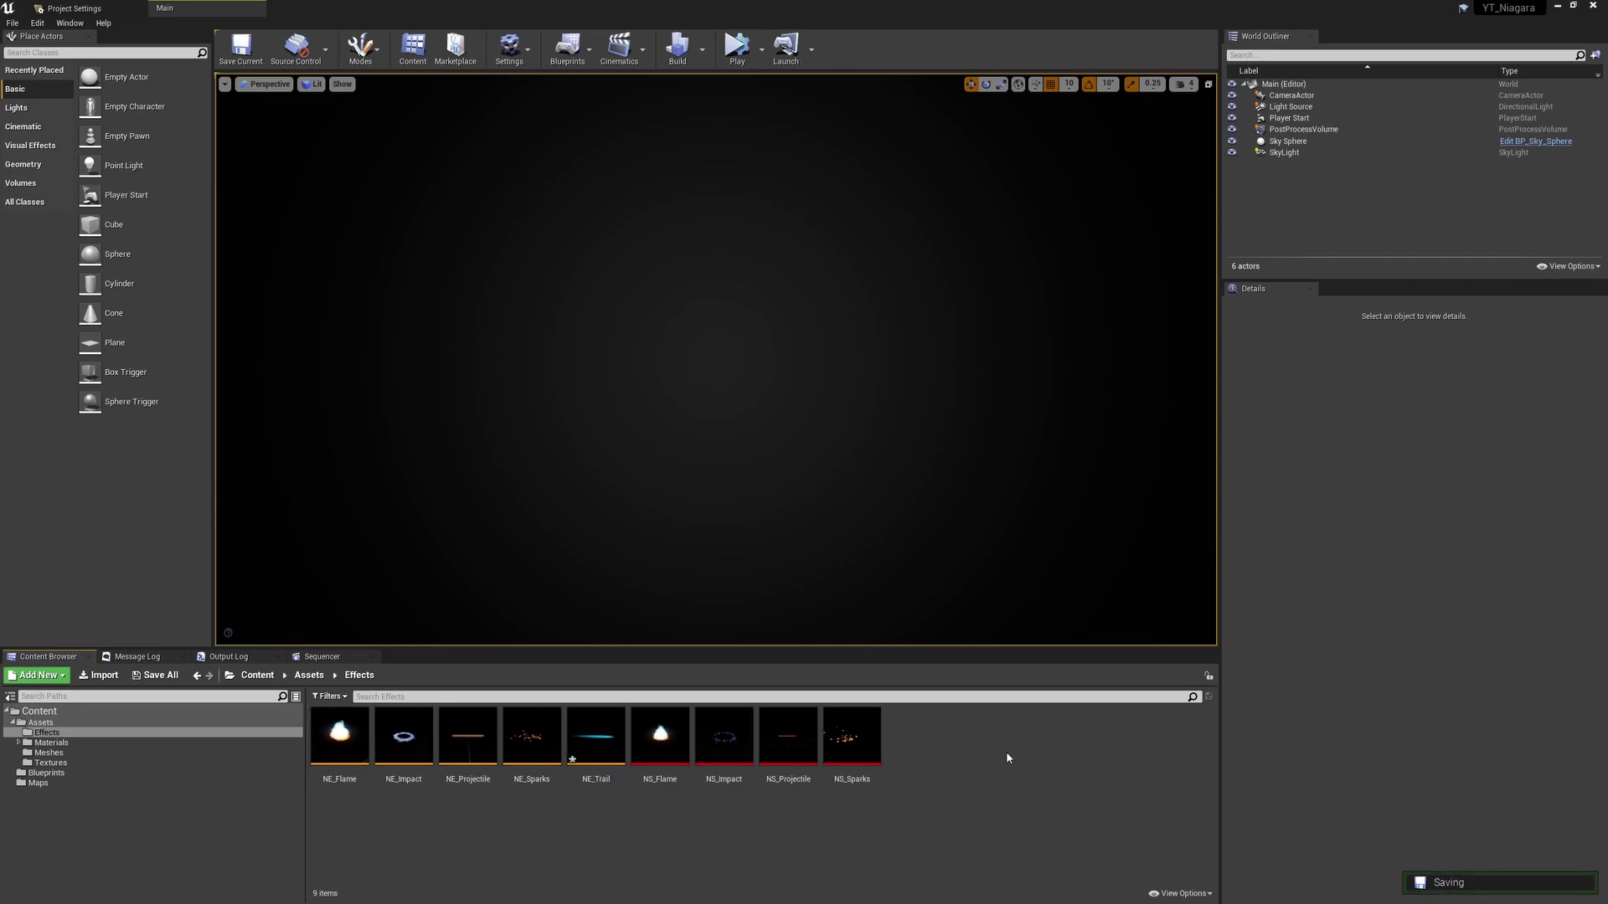
Open the NE_Trail emitter for editing and display its Ribbon Renderer settings.
left_click(604, 737)
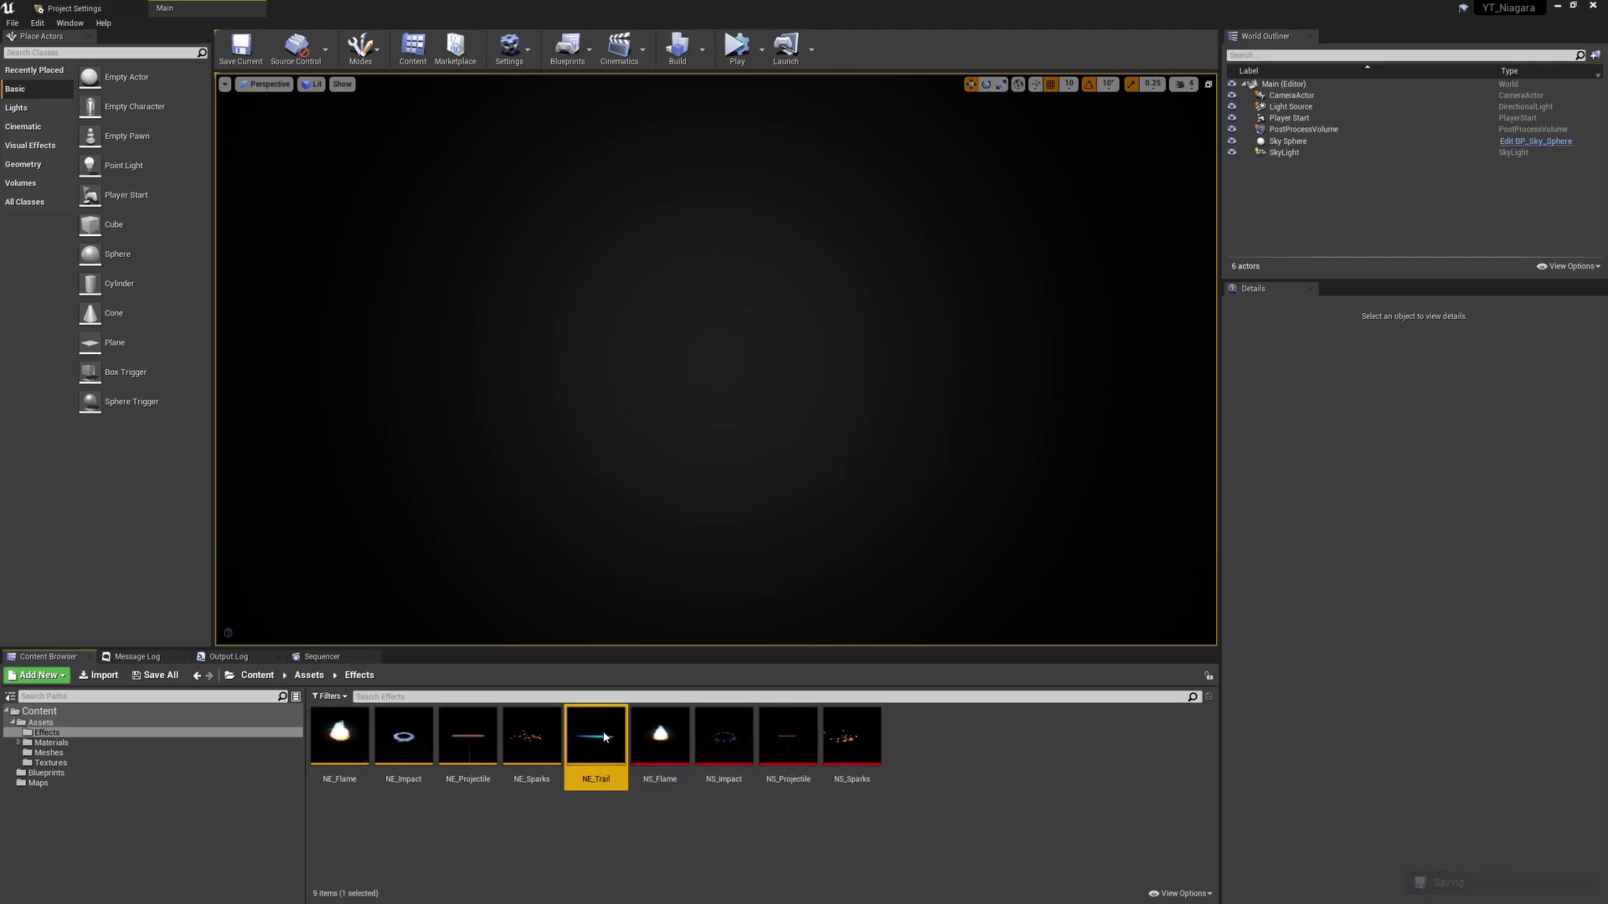
double_click(604, 737)
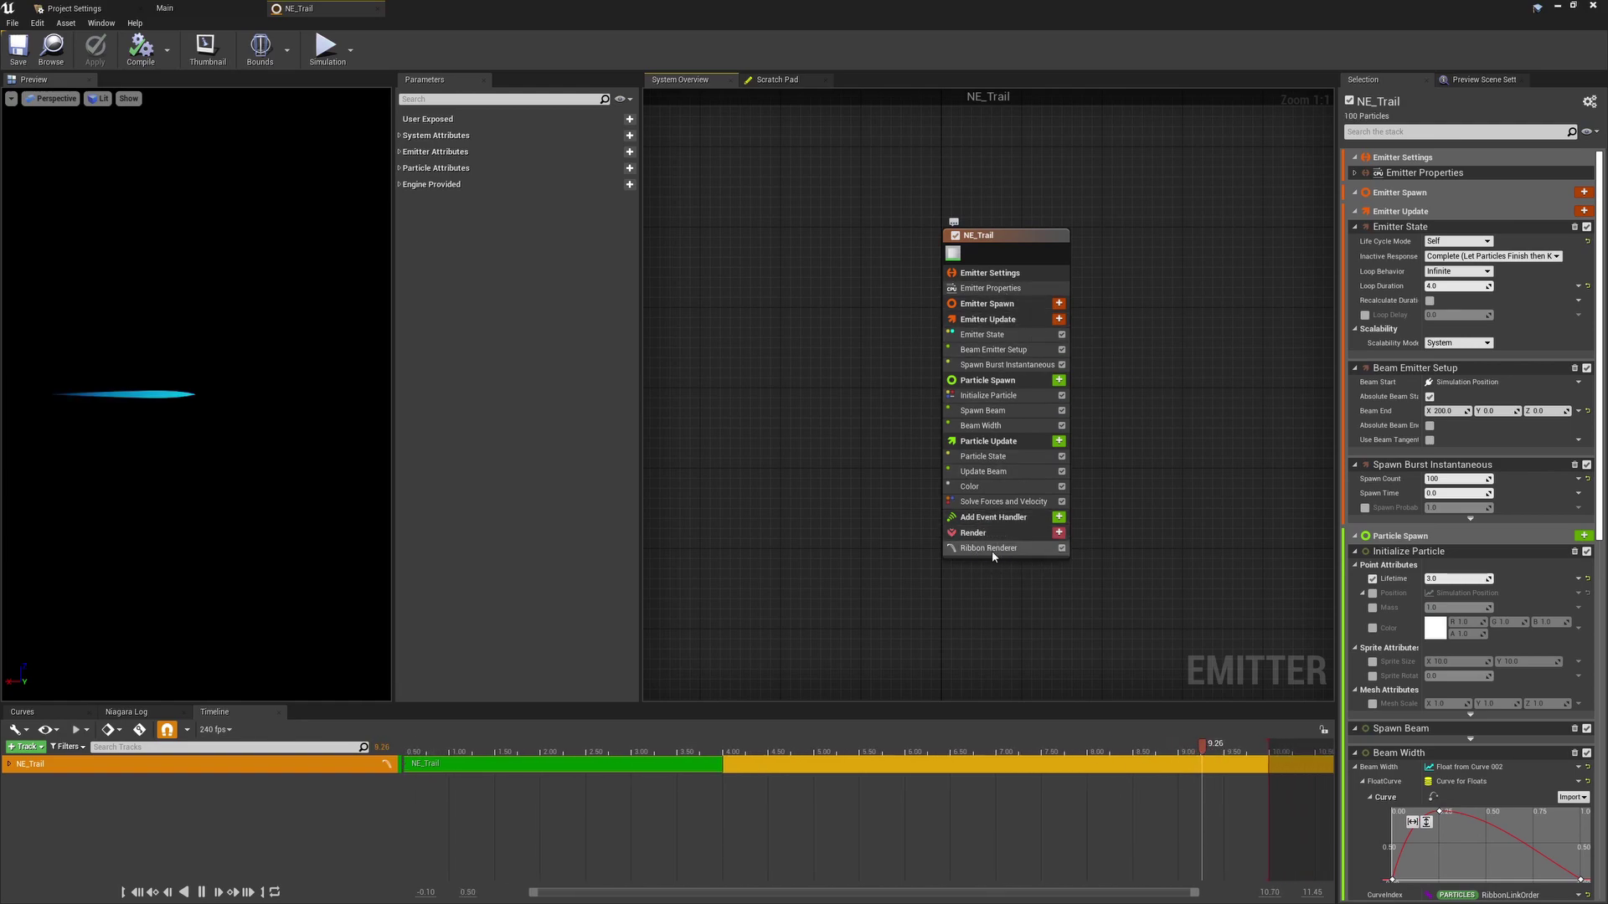
left_click(993, 551)
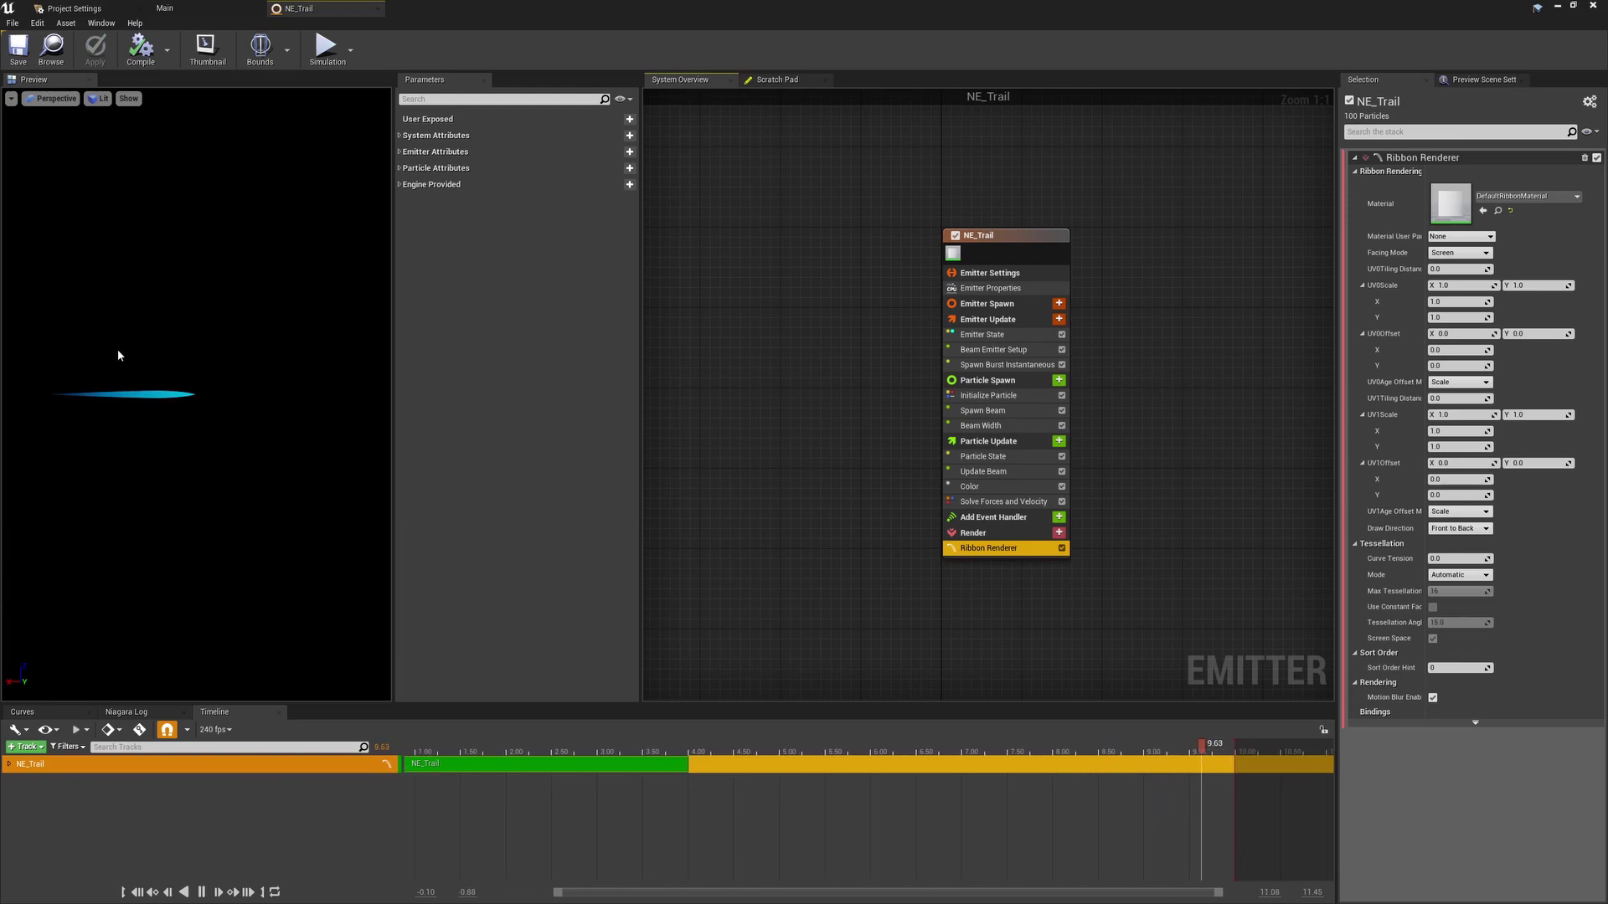
Delete the Spawn Burst Instantaneous and Beam Emitter Setup modules from the Emitter Update group.
left_click(988, 319)
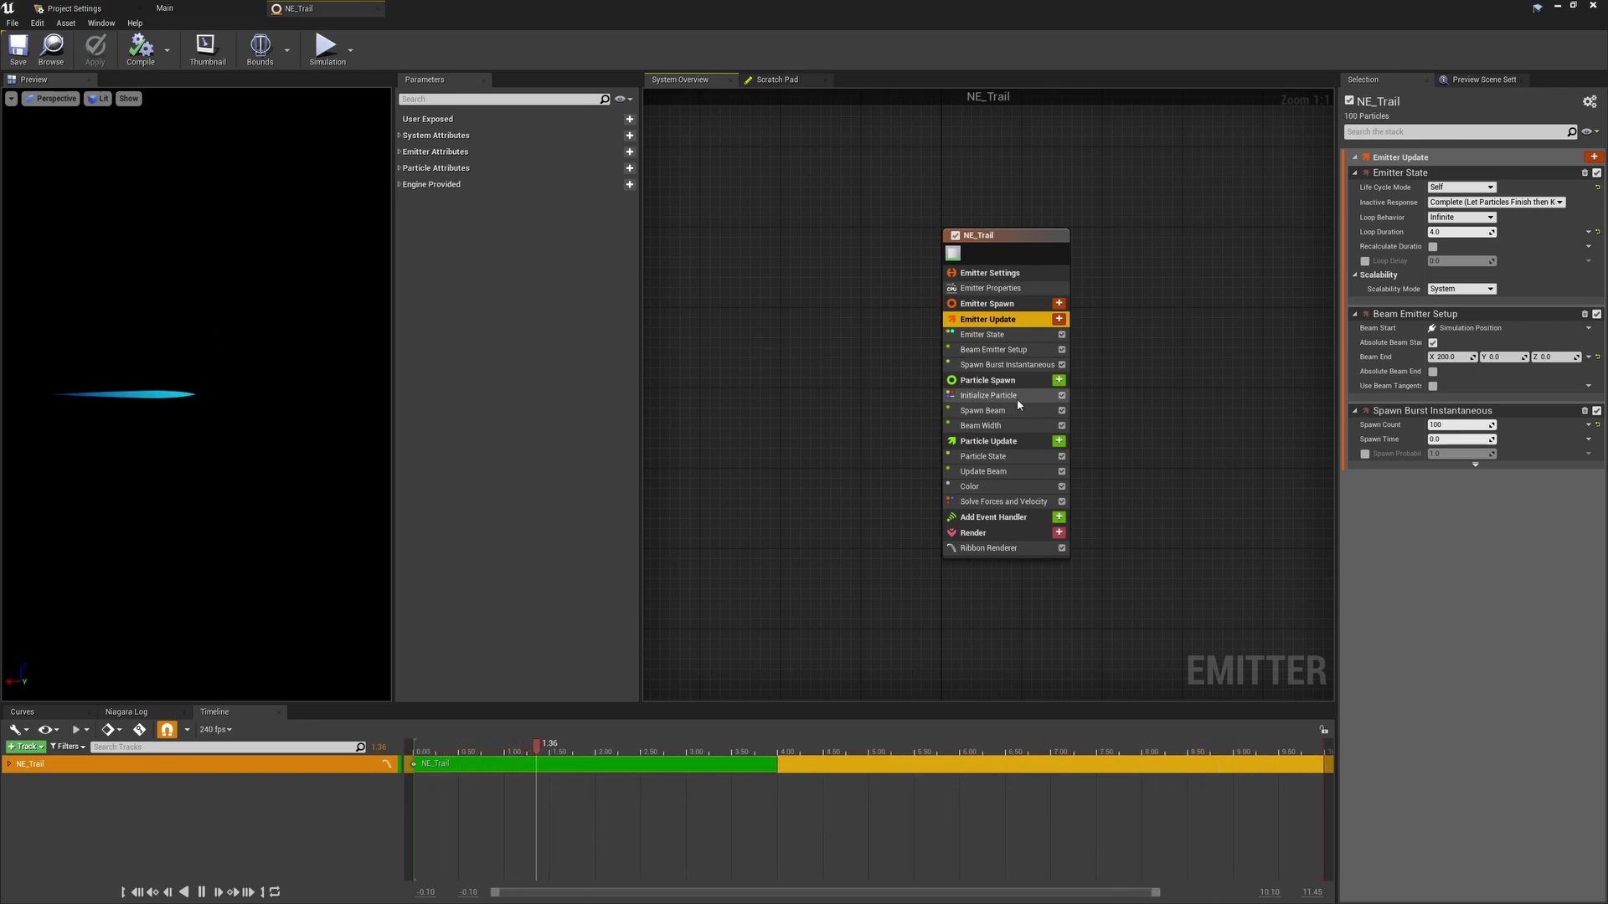
left_click(988, 366)
left_click(1587, 159)
left_click(993, 349)
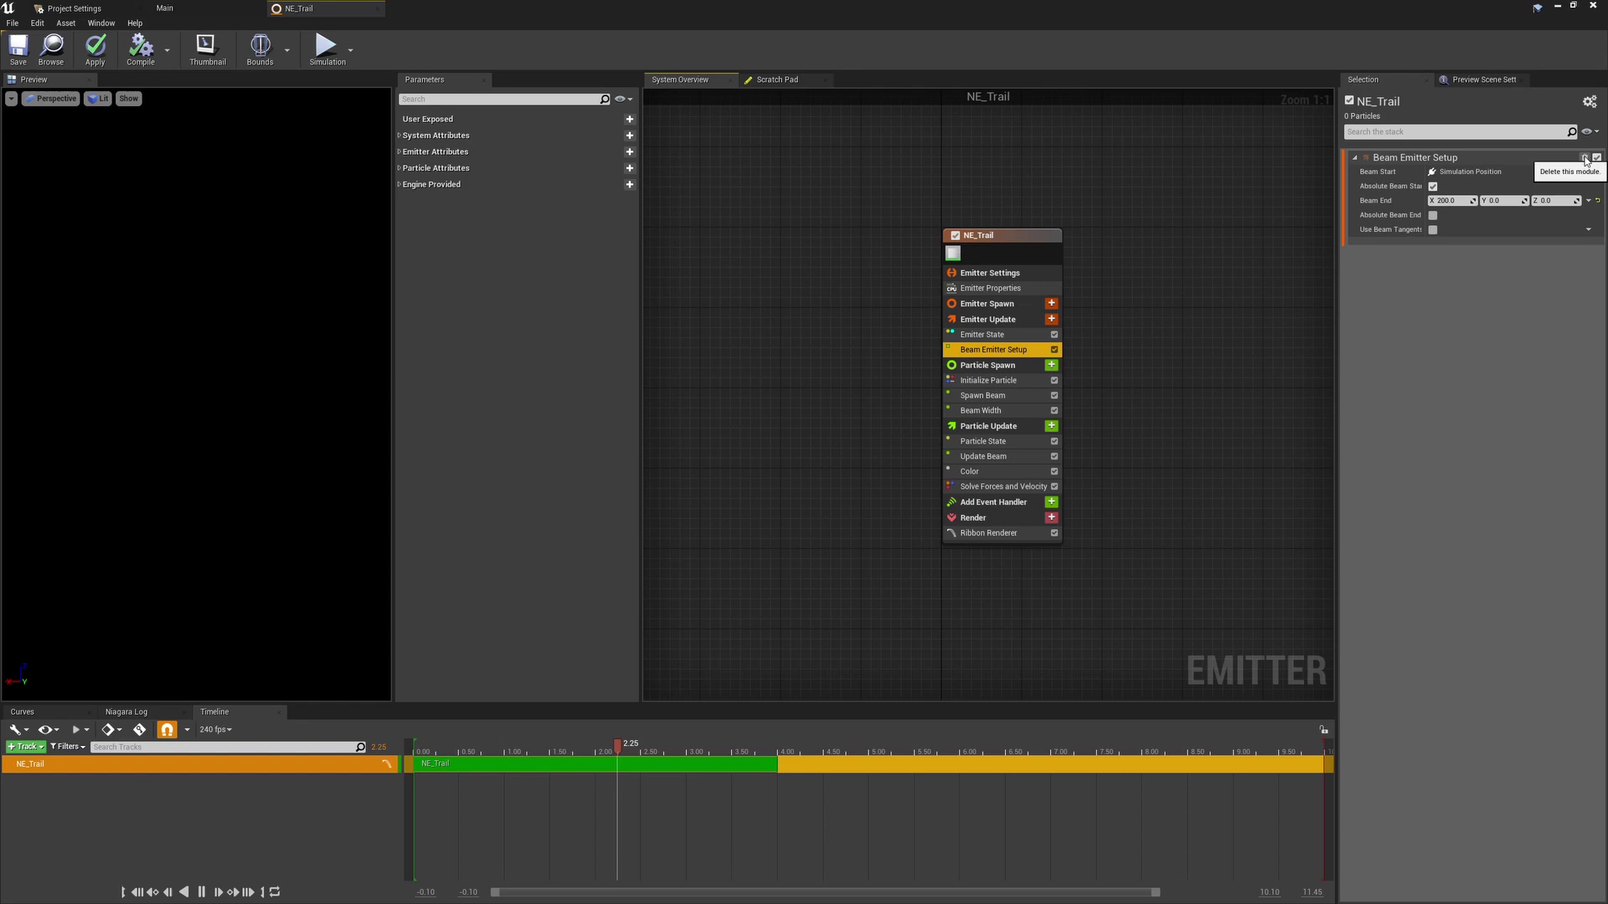
left_click(1584, 158)
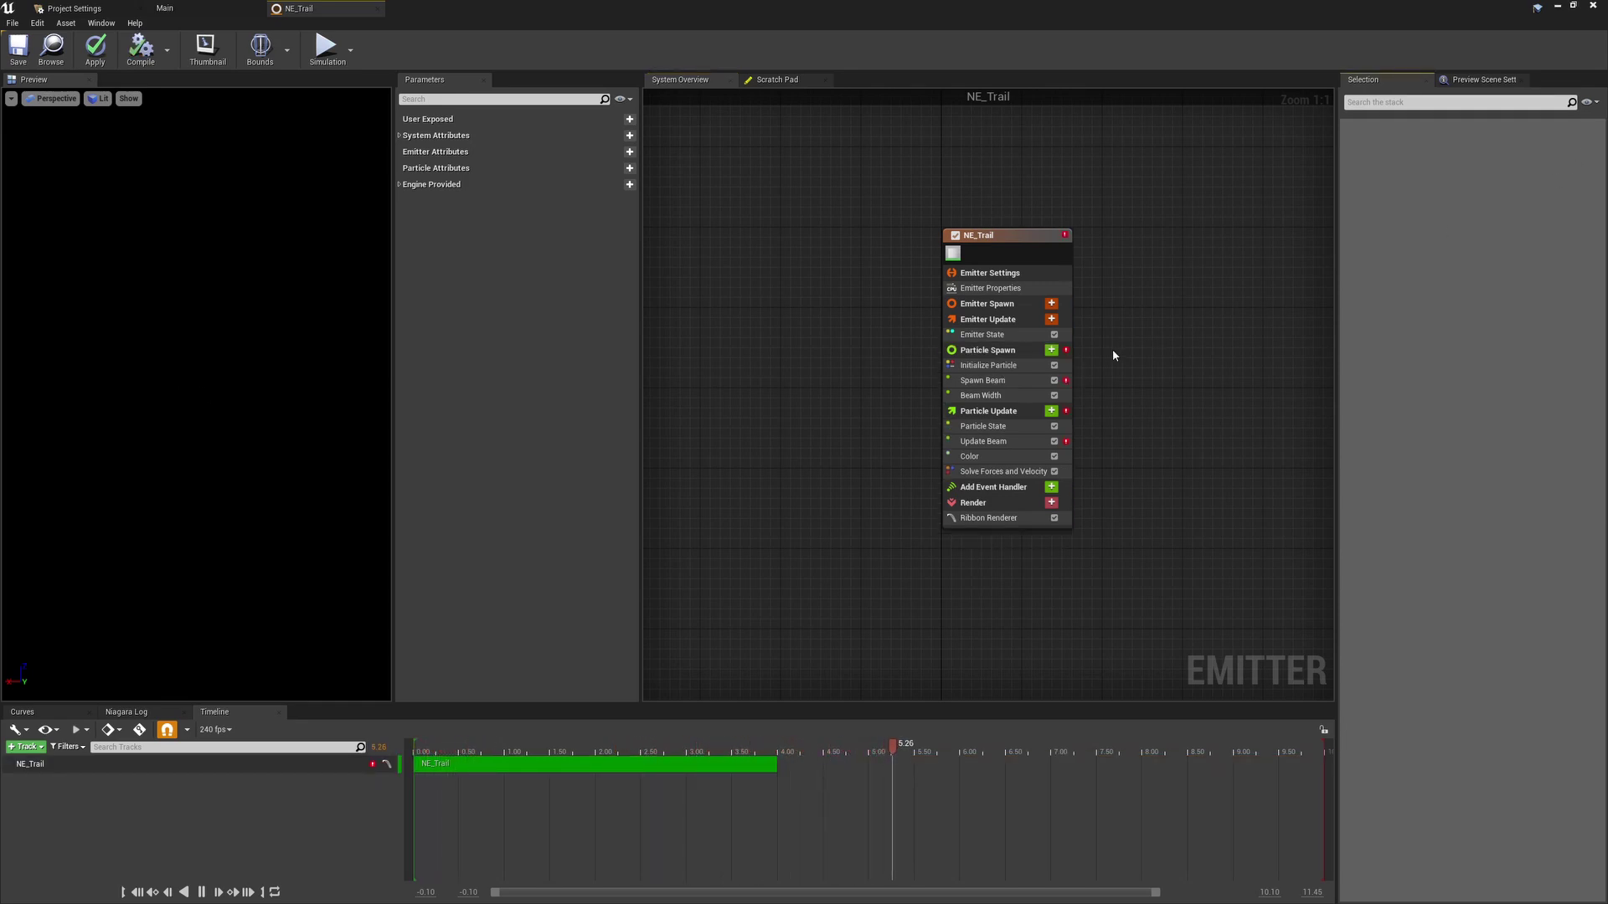
Add a Spawn Rate module to the Emitter Update group and set its SpawnRate to 100.
left_click(996, 334)
left_click(1051, 319)
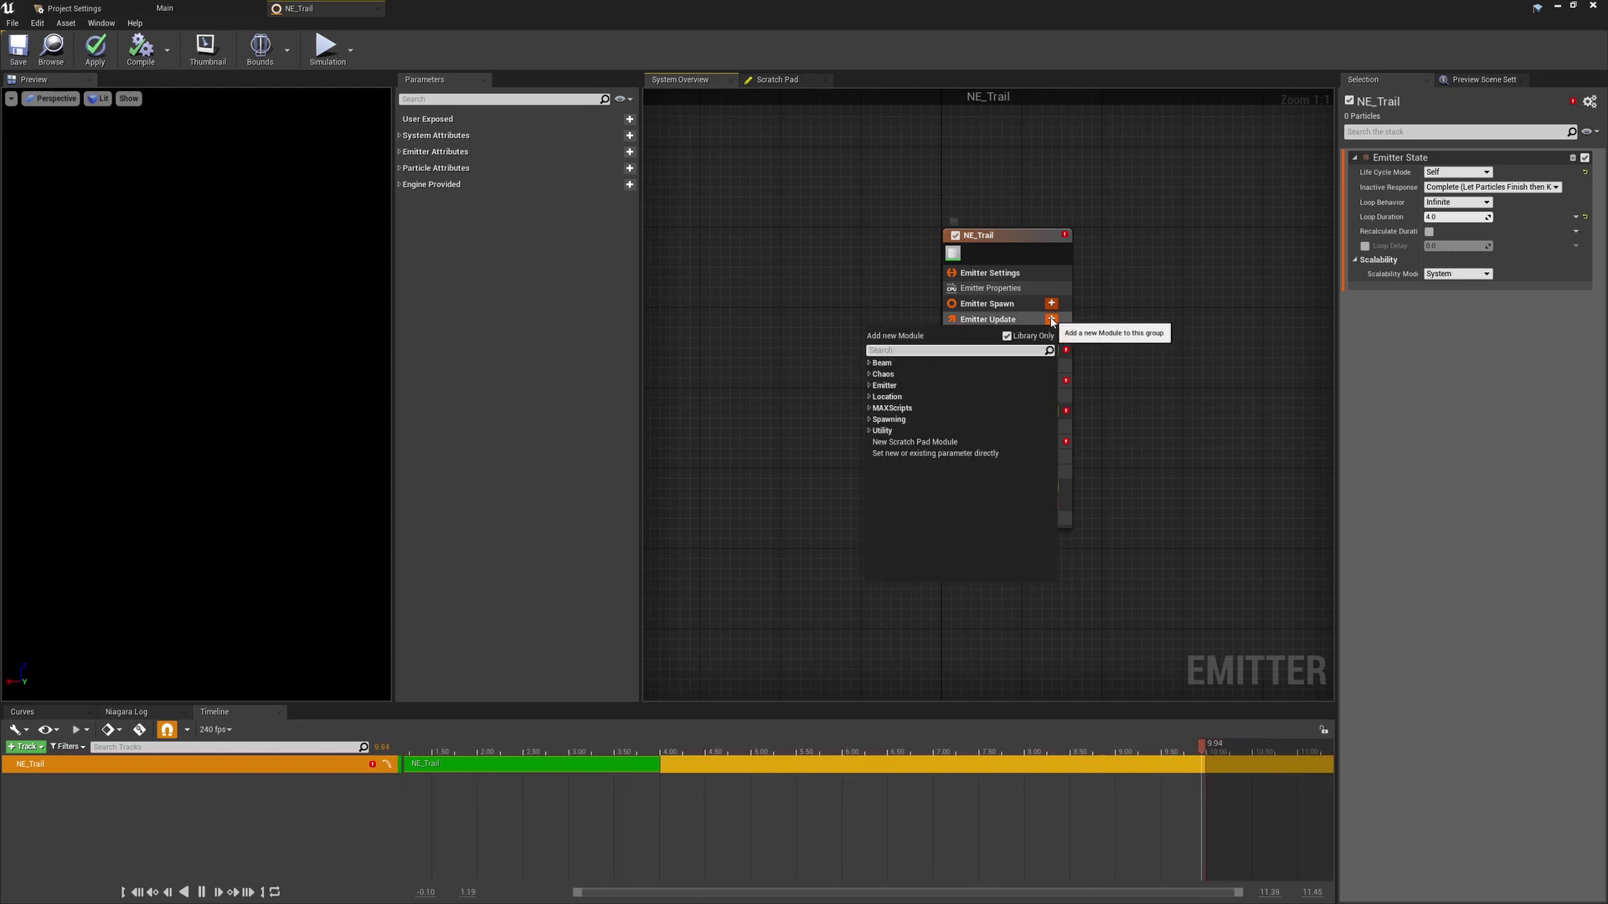
type("spawnrate")
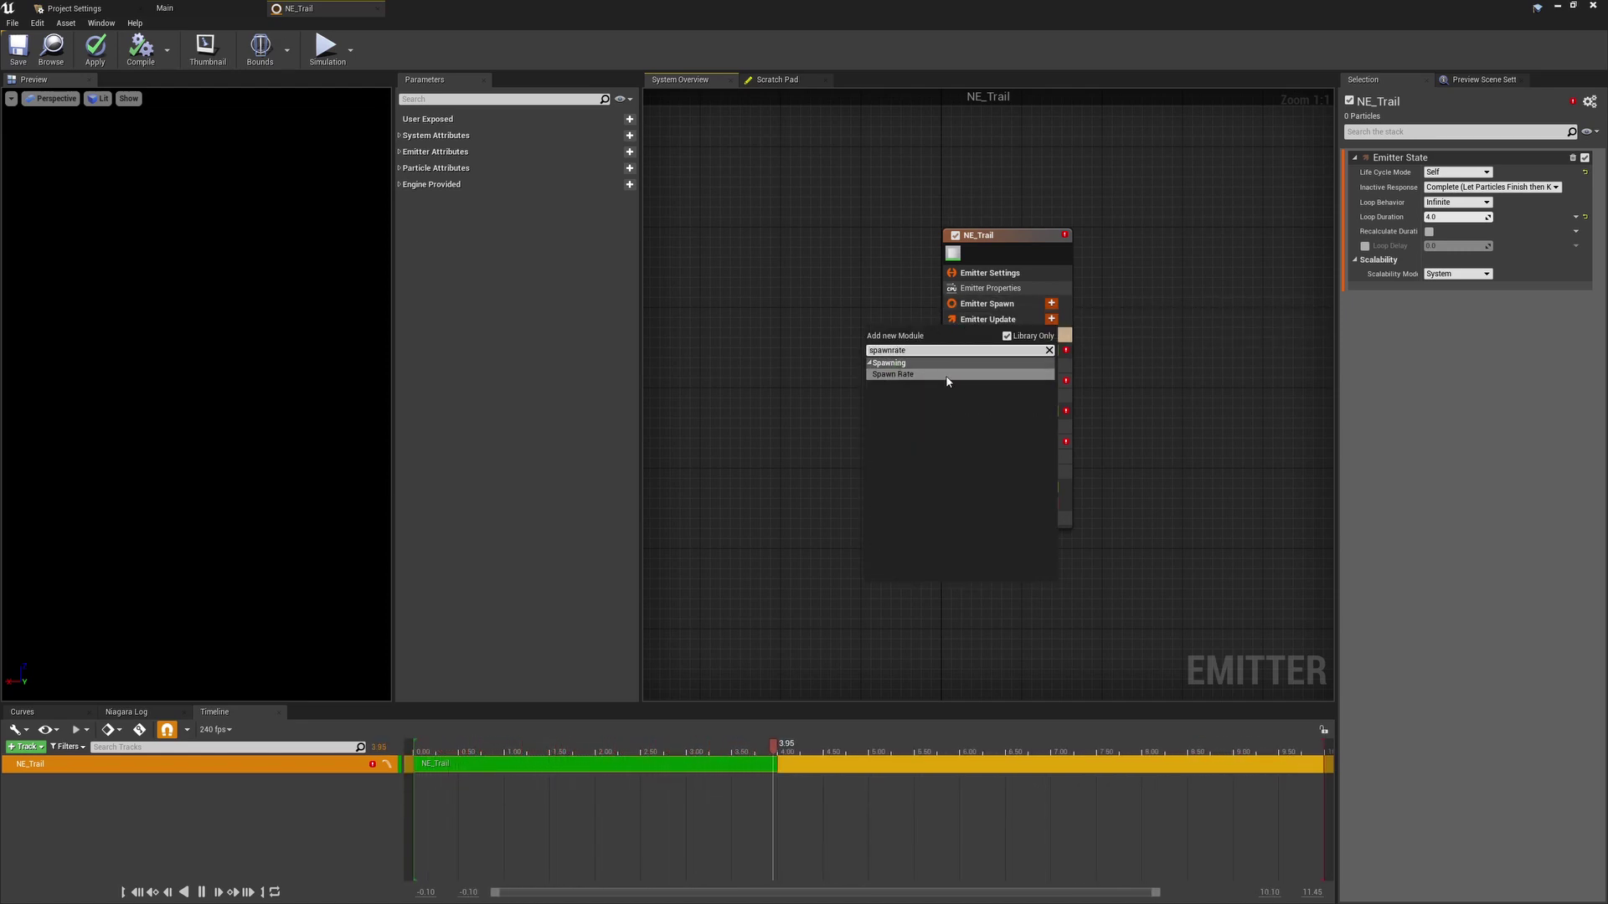
left_click(948, 374)
left_click(1456, 172)
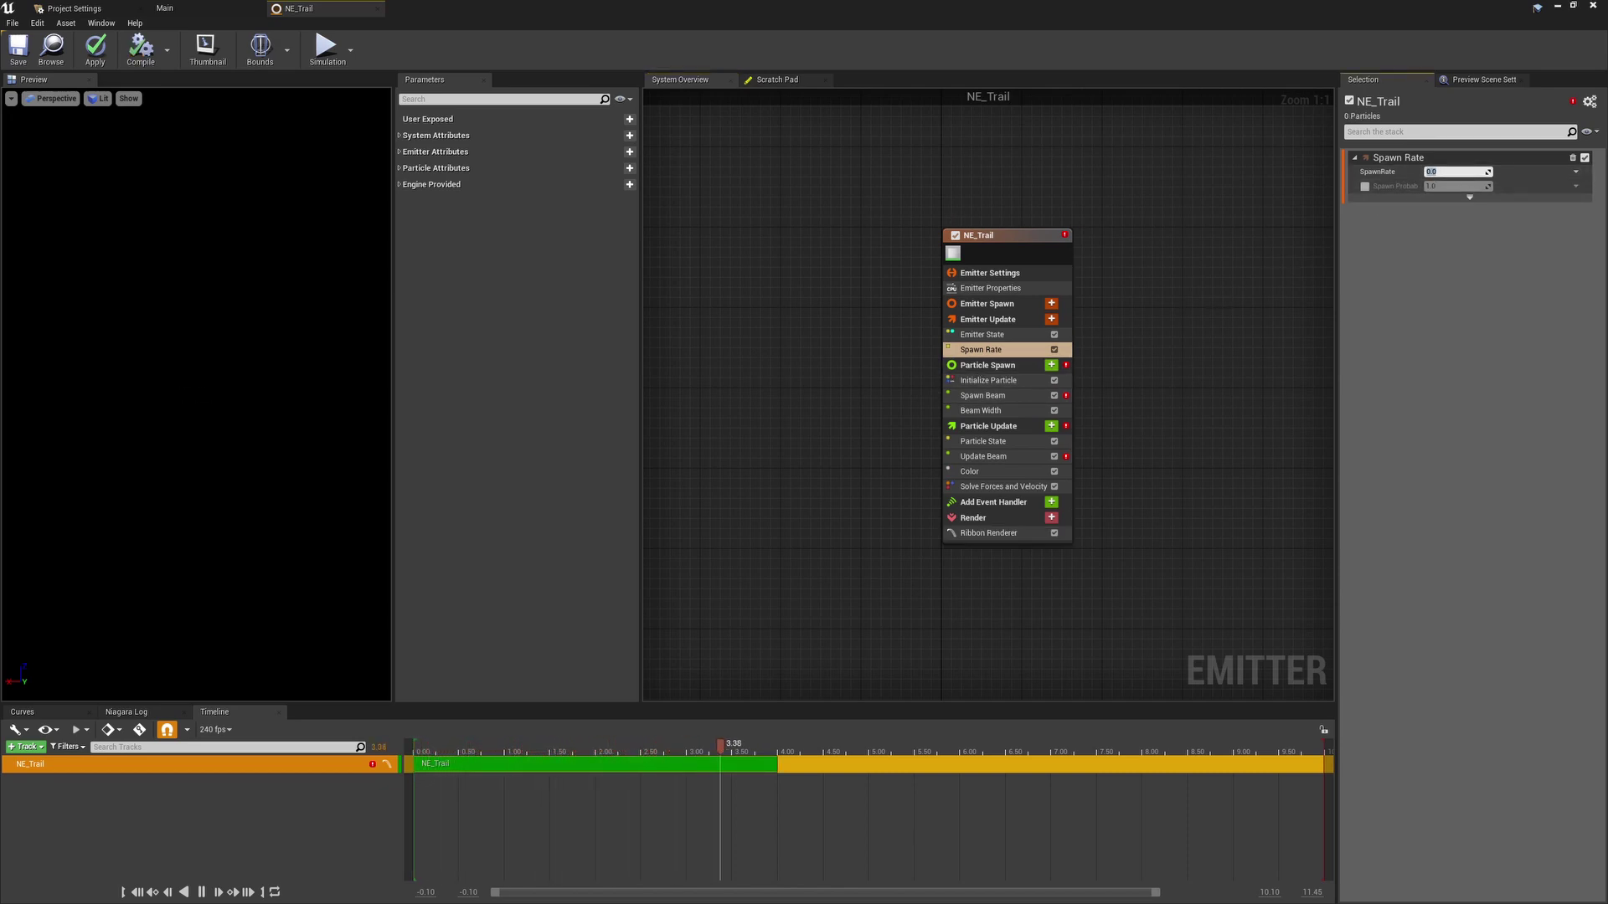
left_click(1468, 171)
type("1")
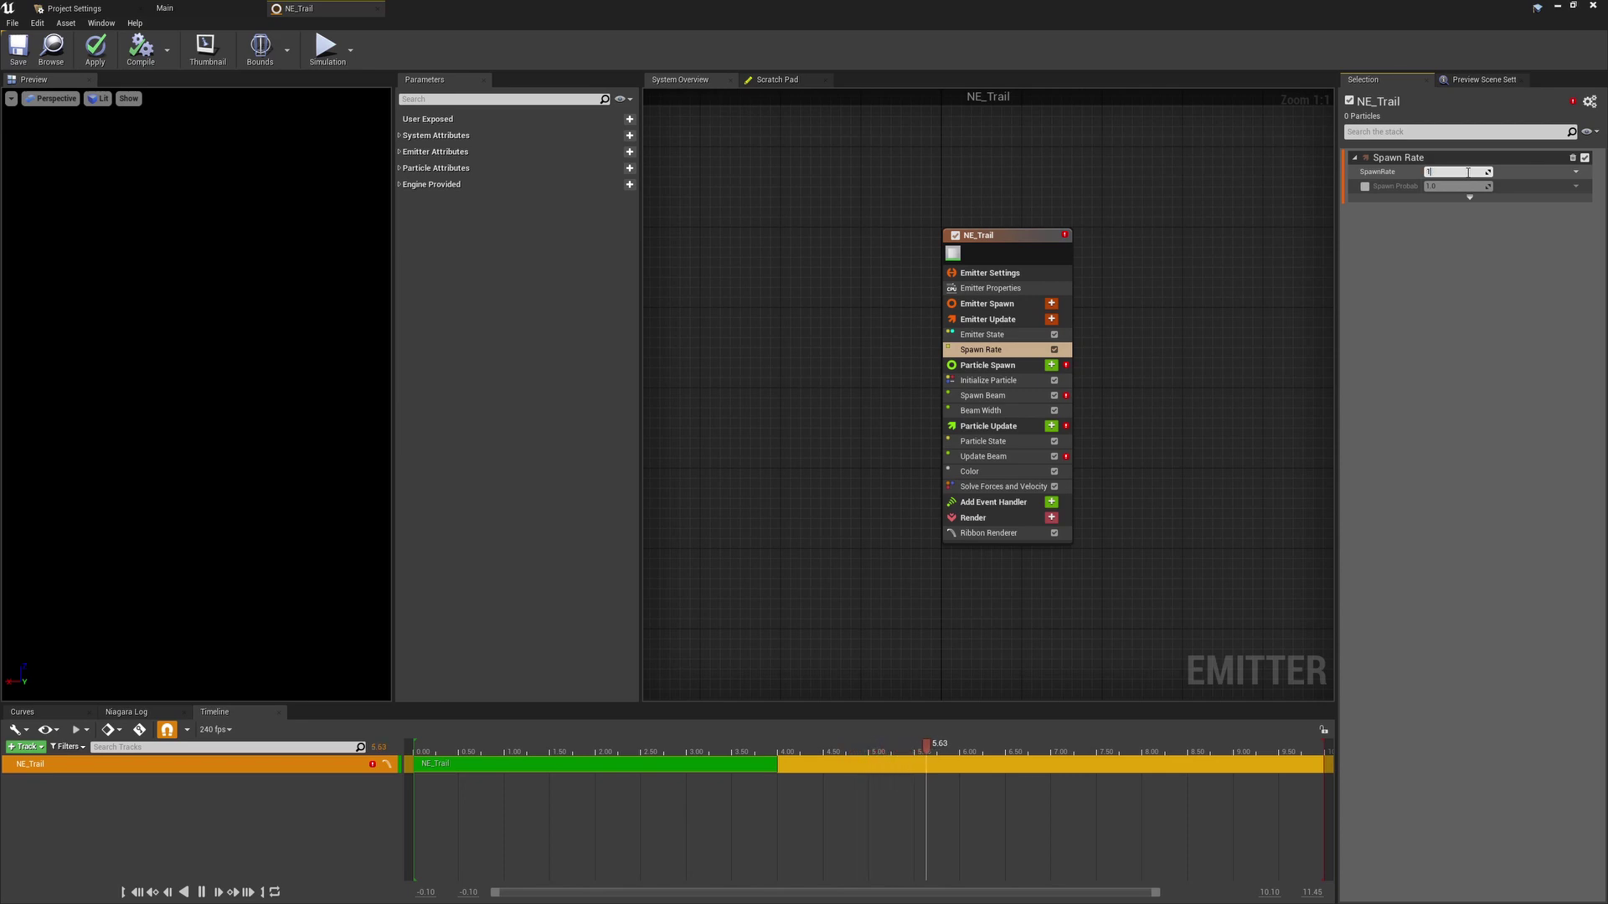
type("00")
key("Return")
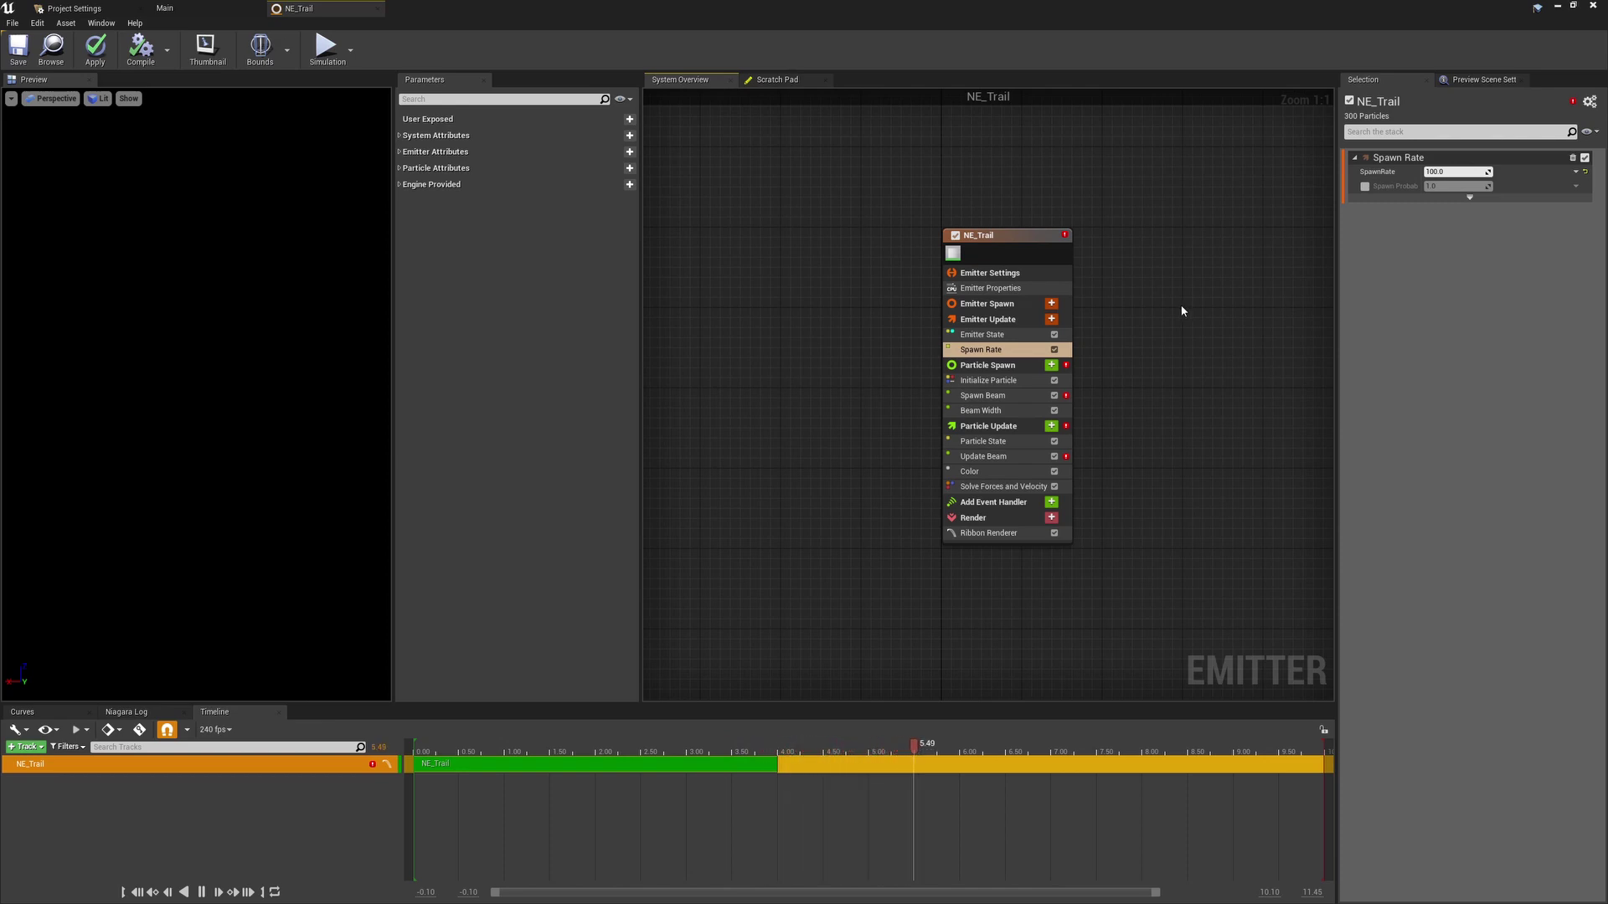
left_click(1008, 335)
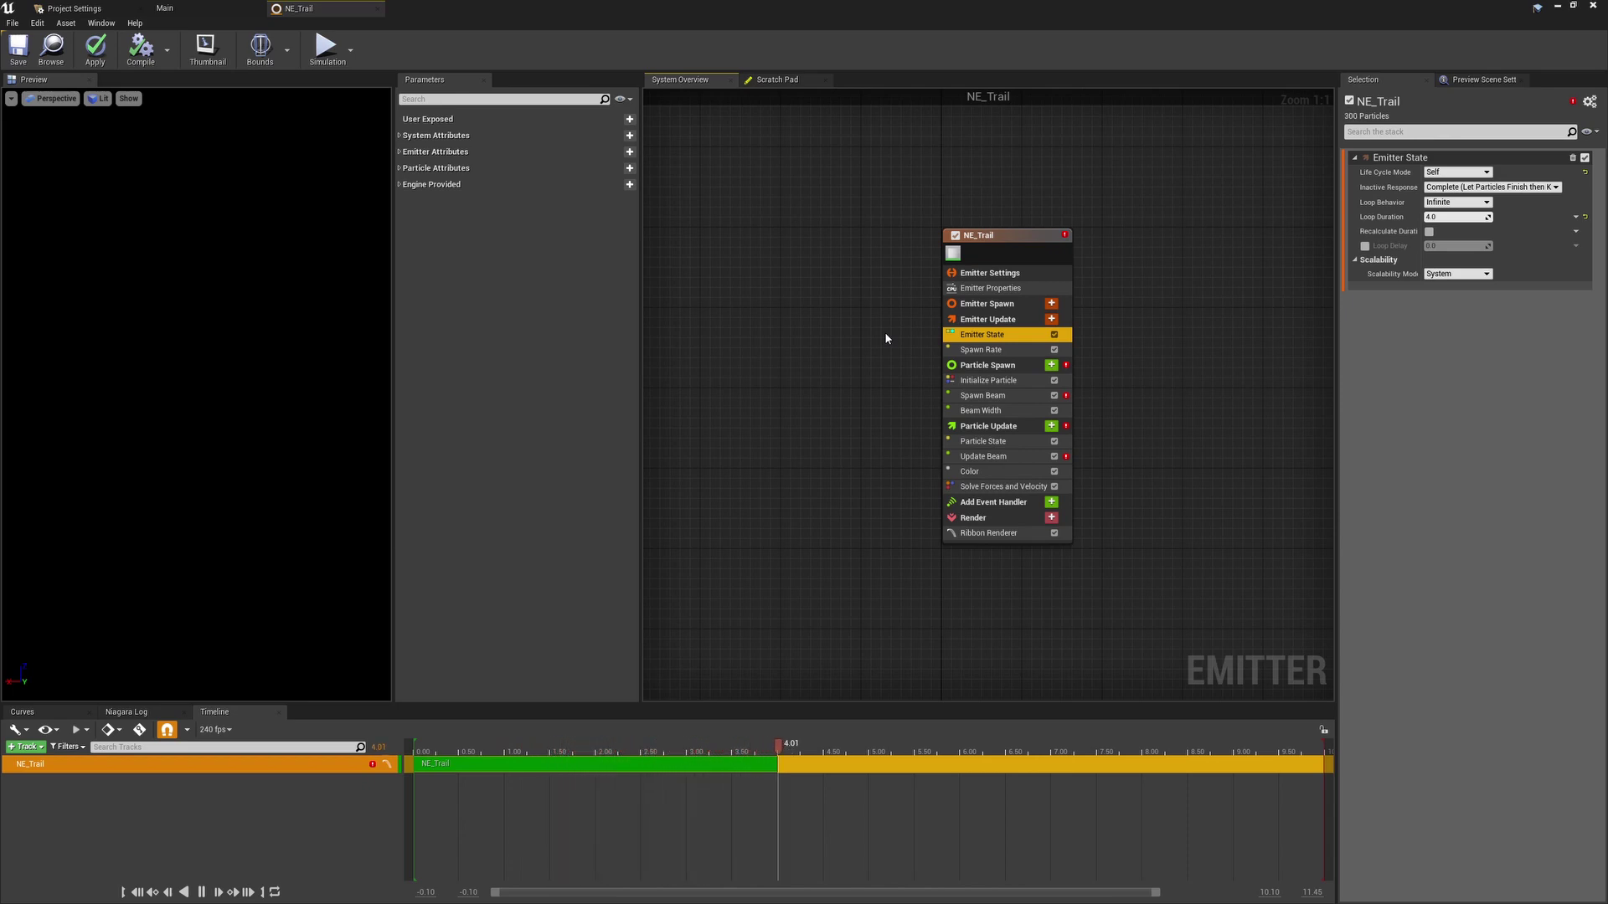
left_click(1167, 323)
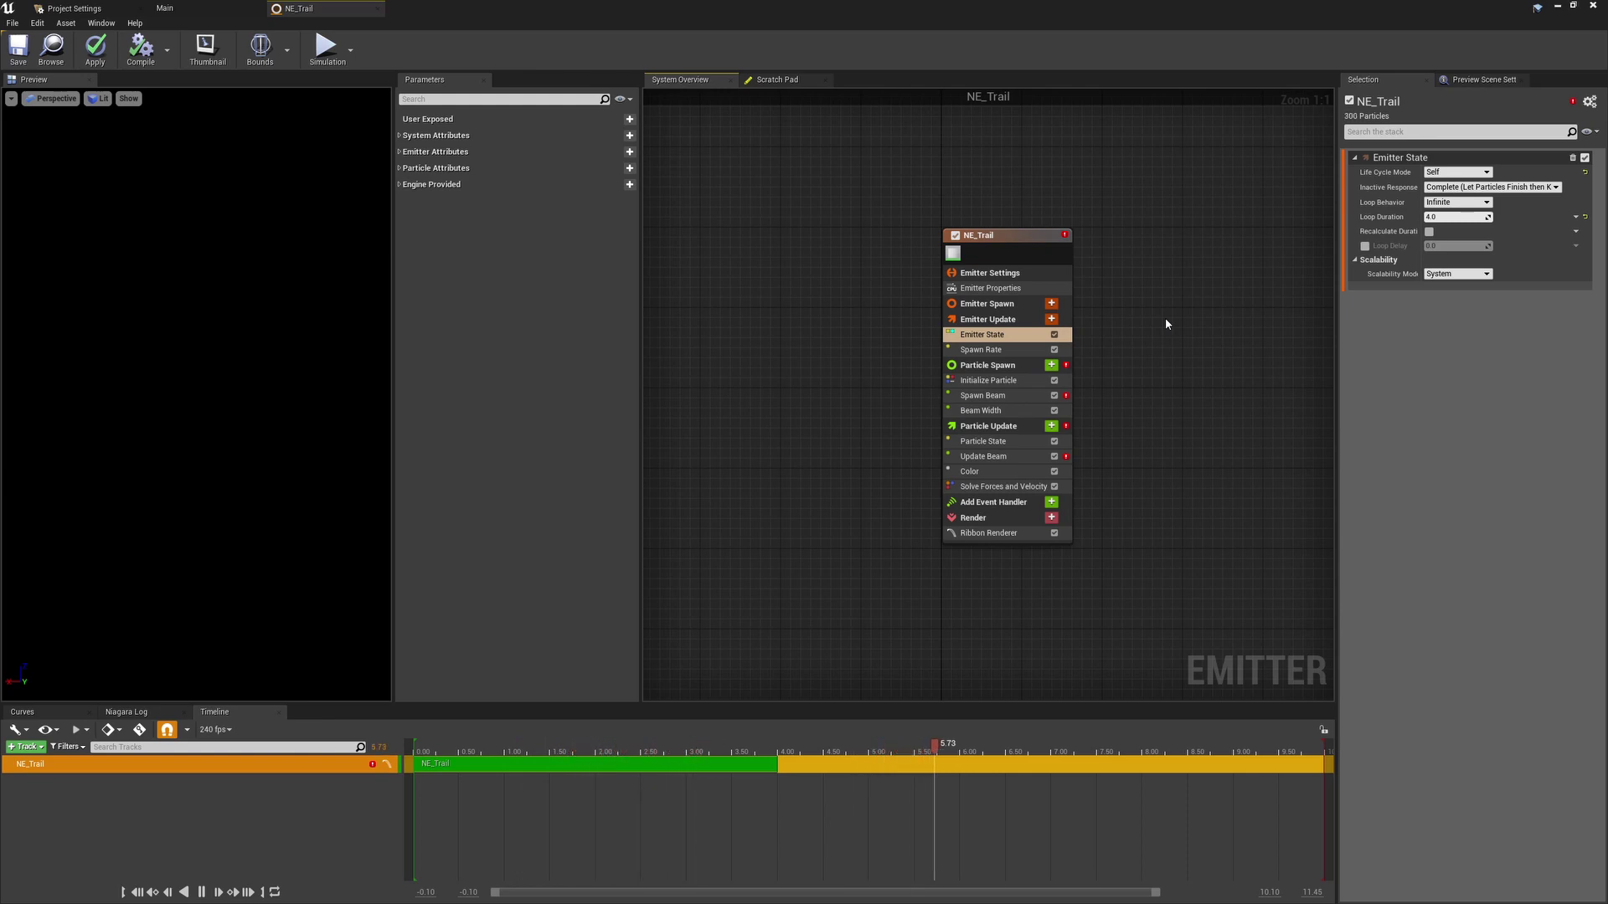
Delete the Spawn Beam and Beam Width modules from the Particle Spawn group.
left_click(984, 396)
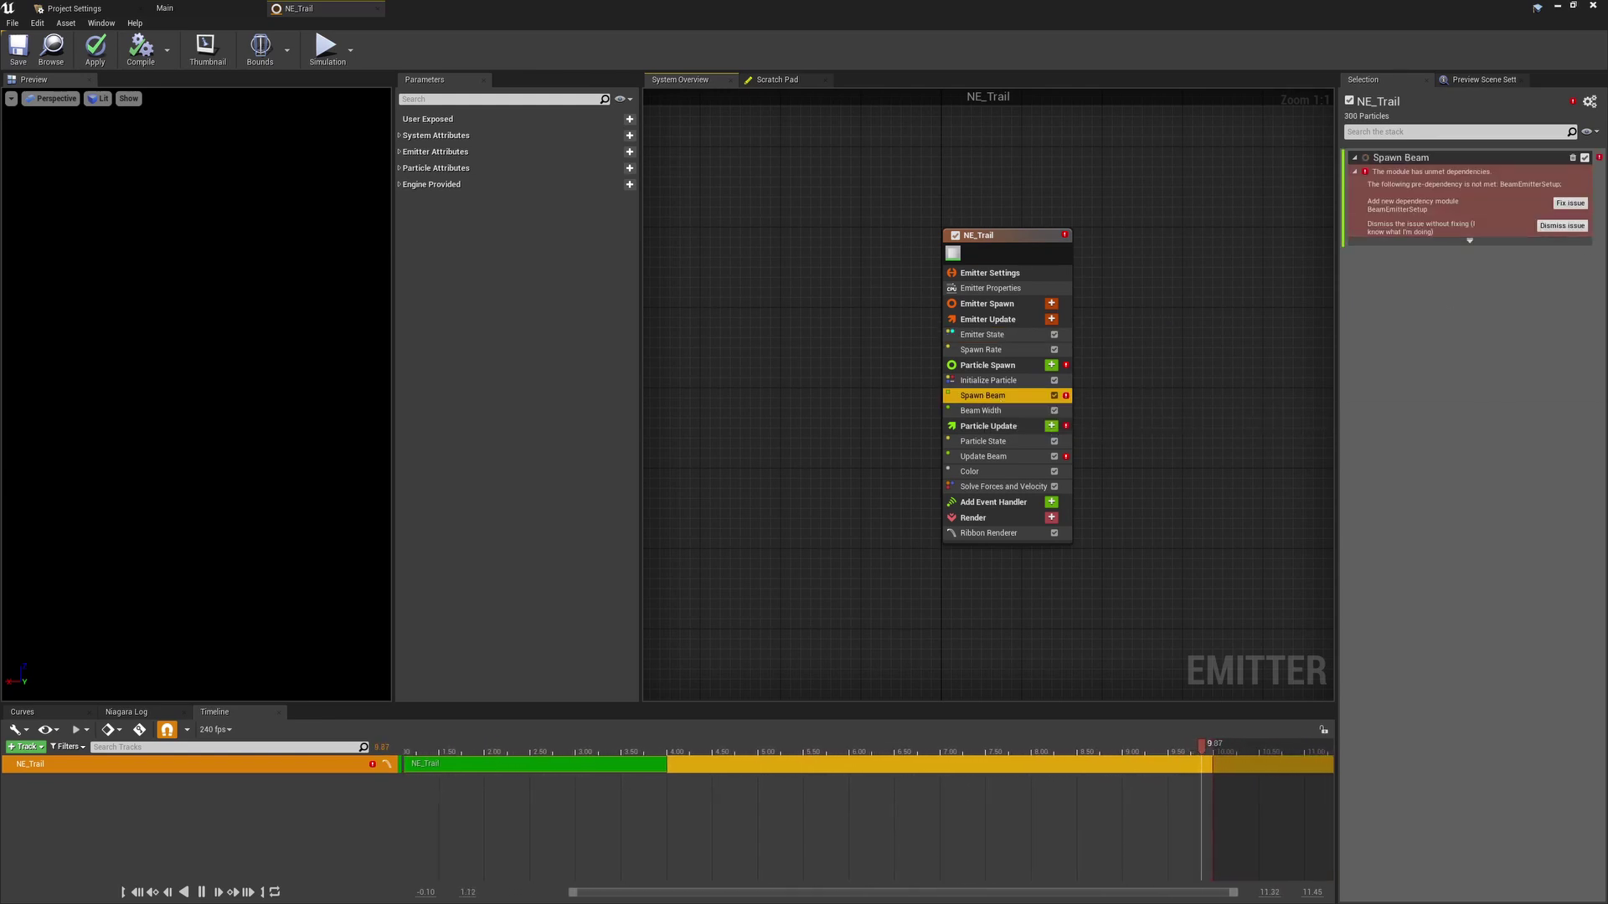
left_click(1572, 158)
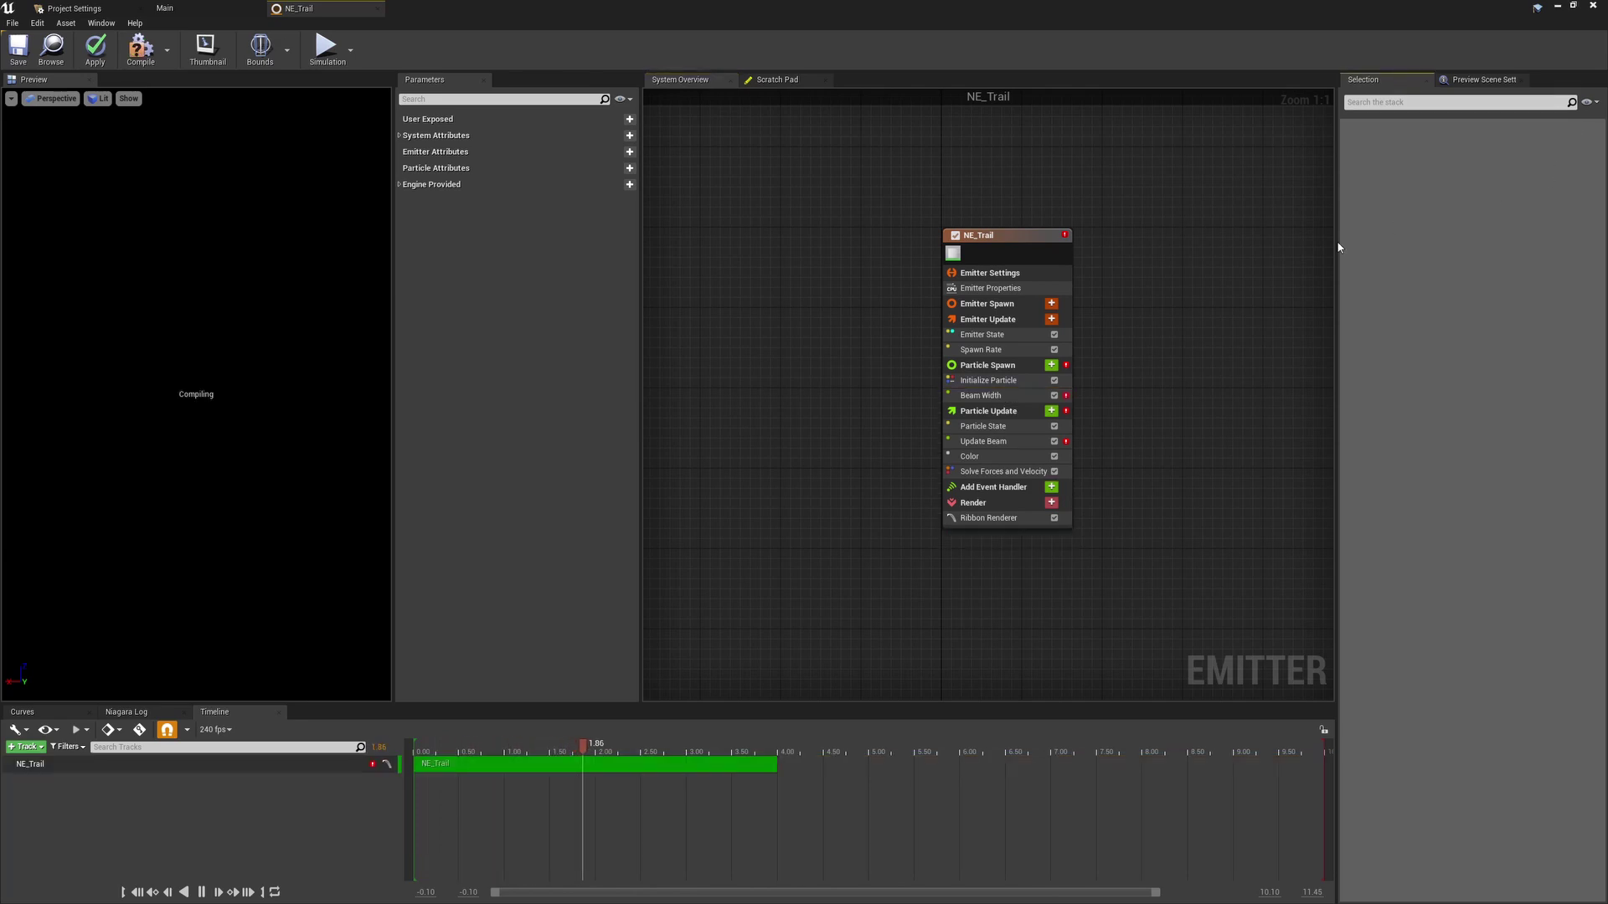
left_click(984, 395)
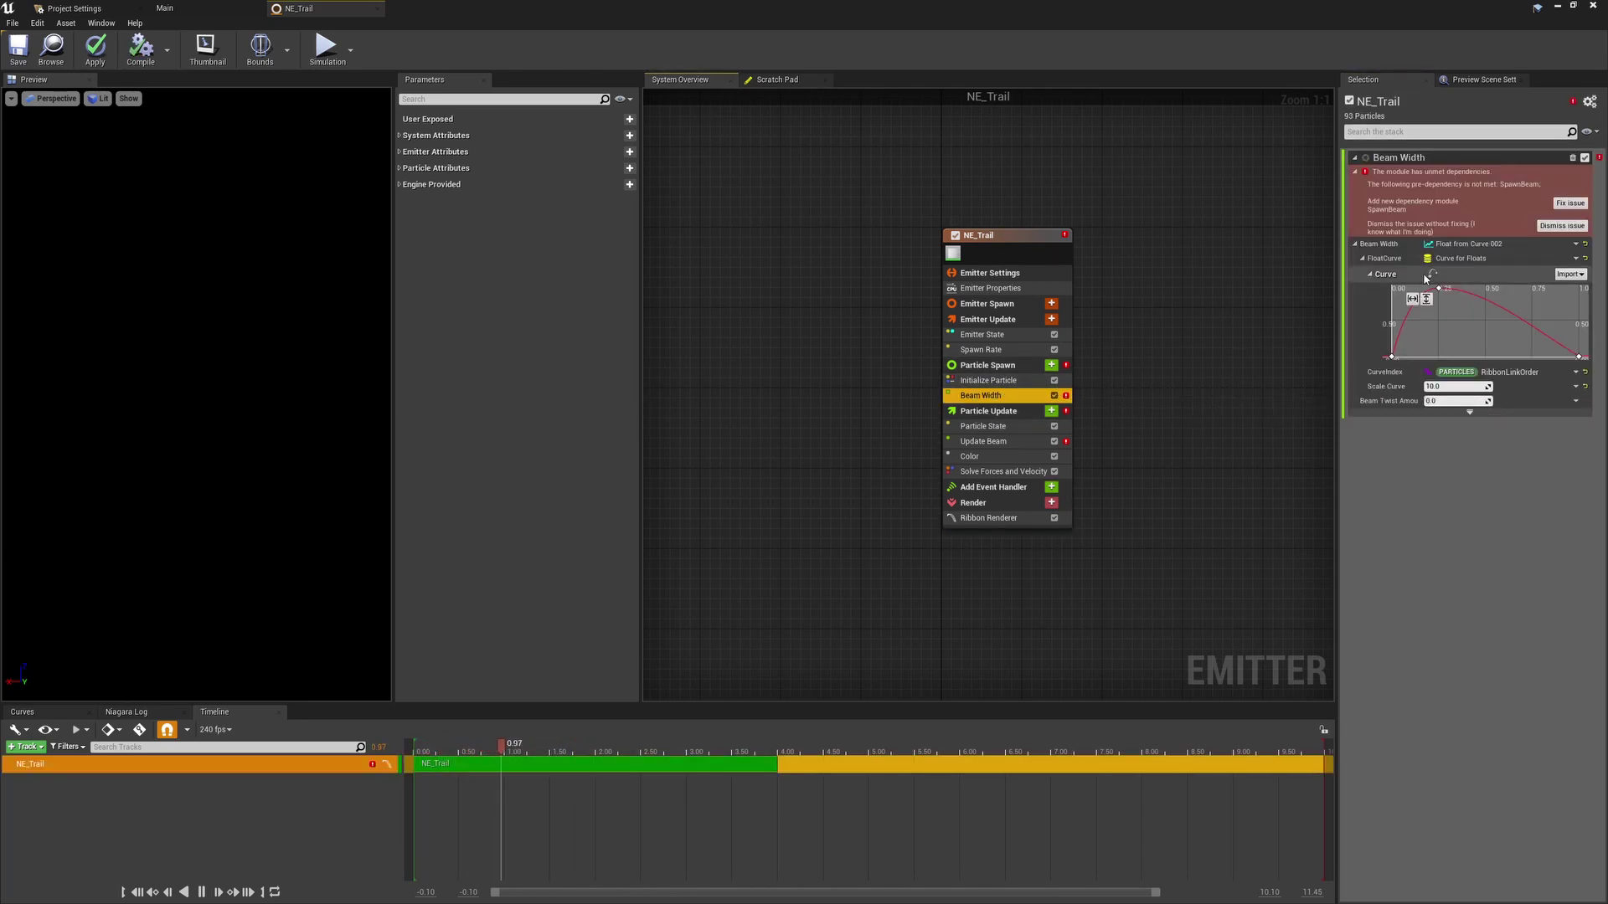
left_click(1572, 160)
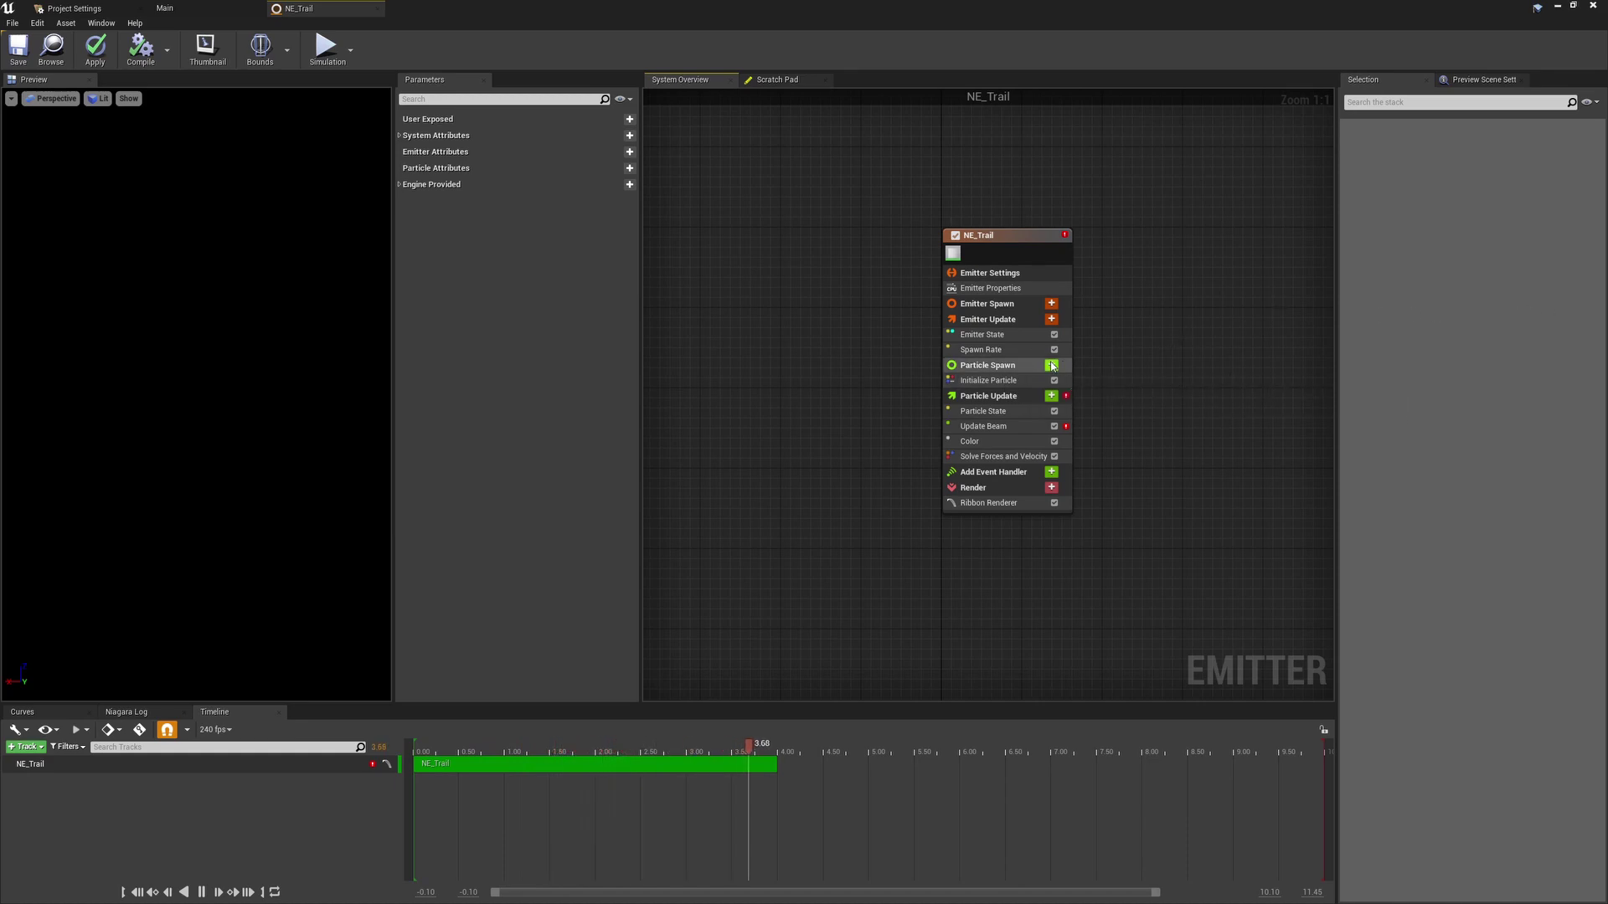
Add an Initialize Ribbon module to the Particle Spawn group.
left_click(1051, 395)
type("initi")
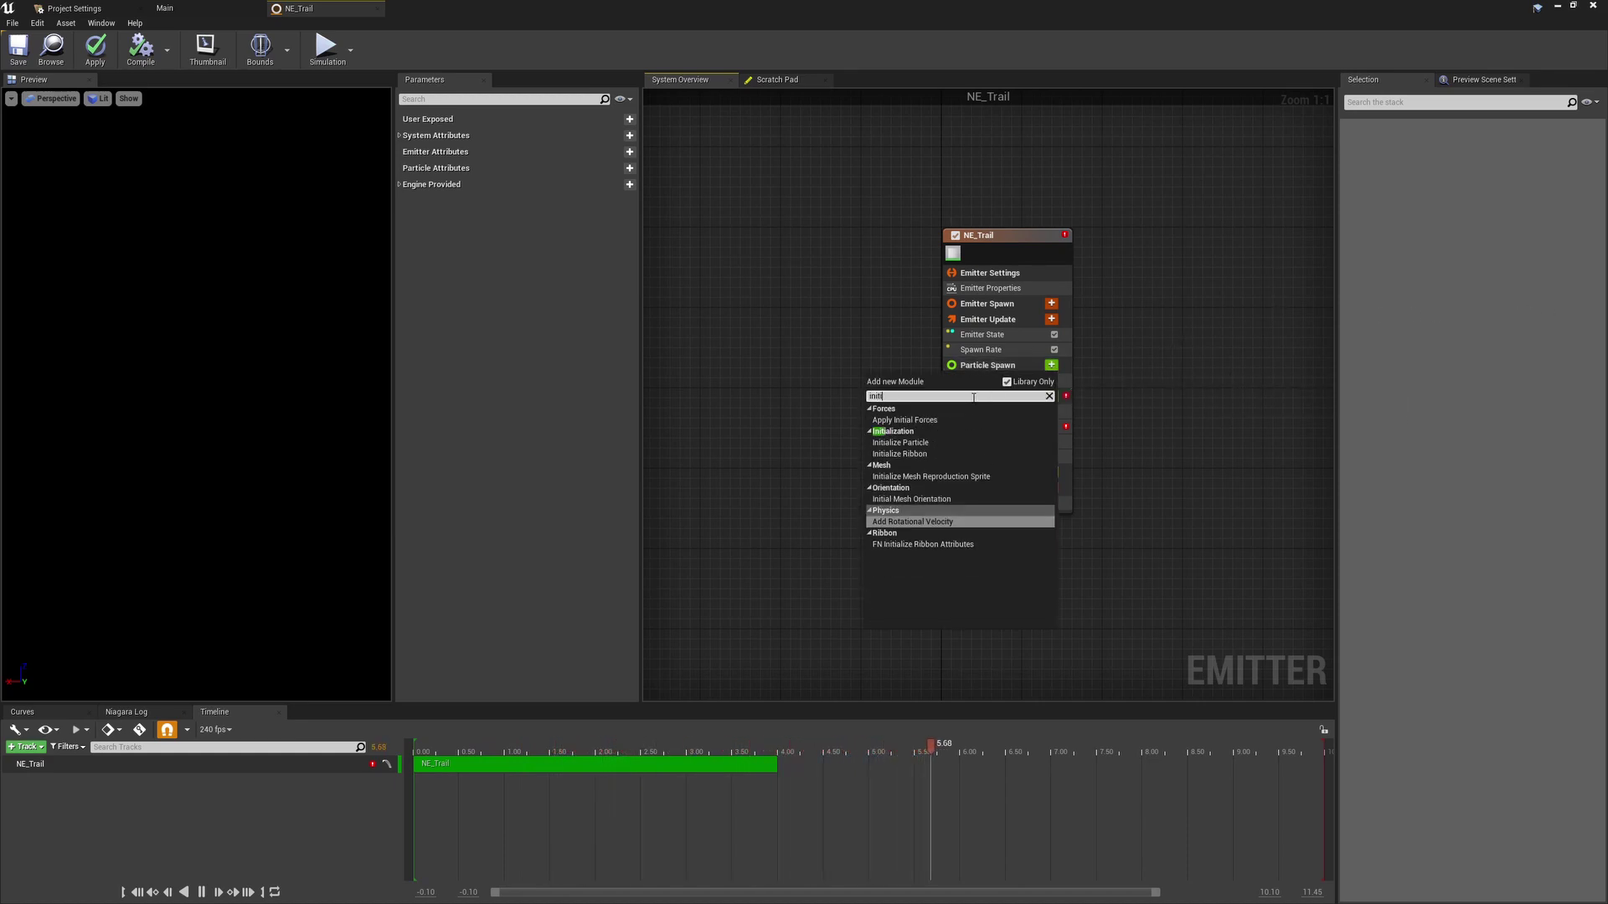
type("al ribbon")
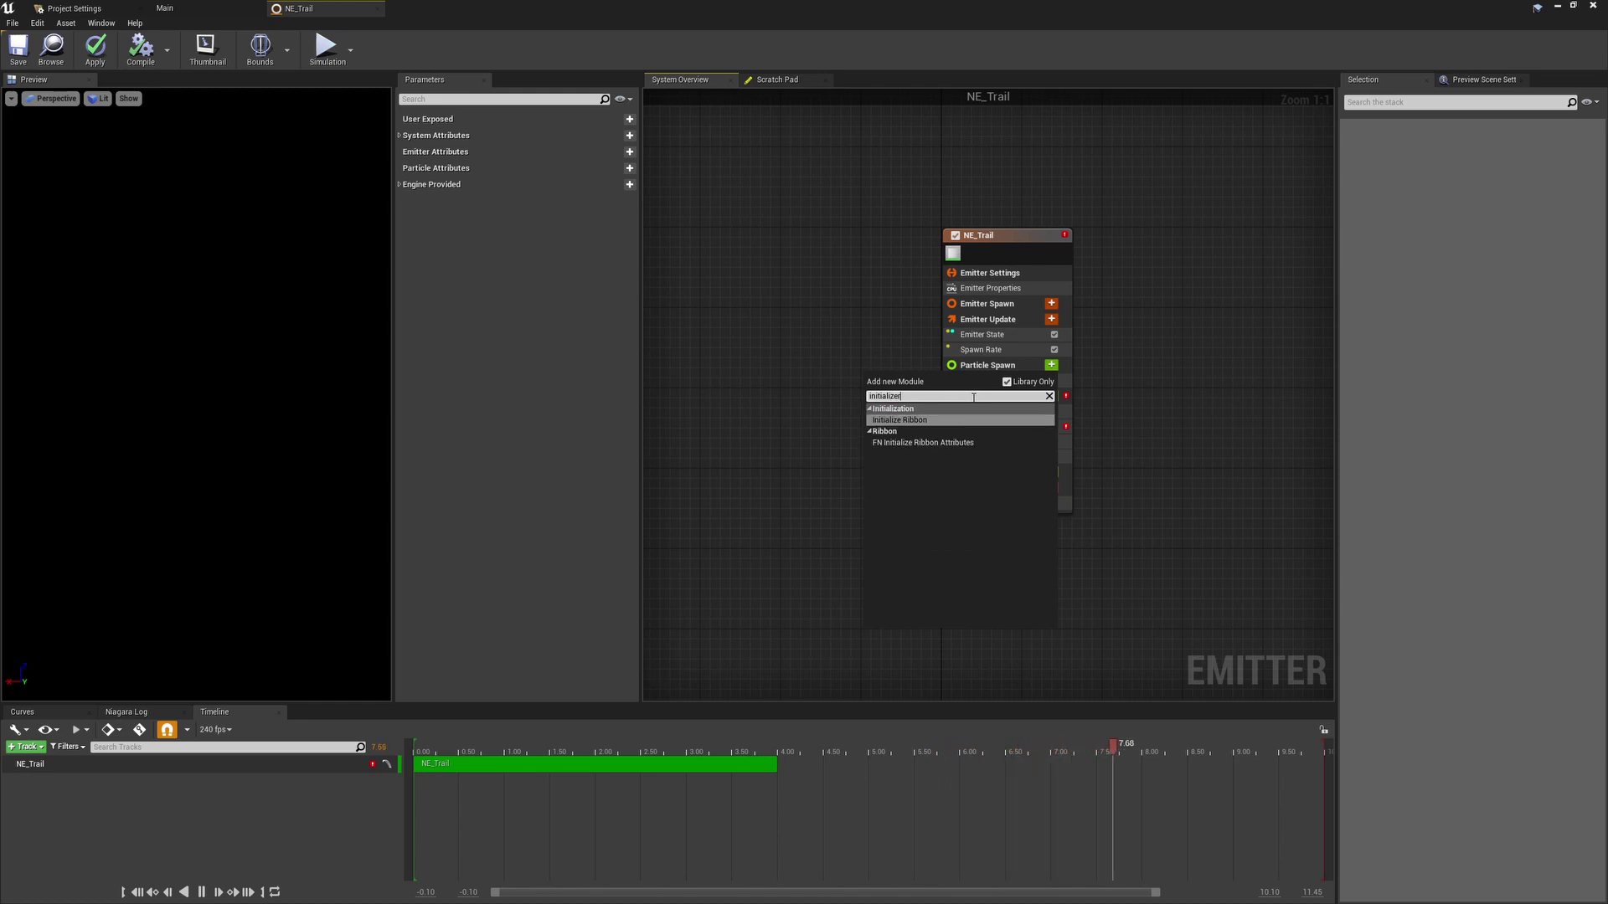
key("Return")
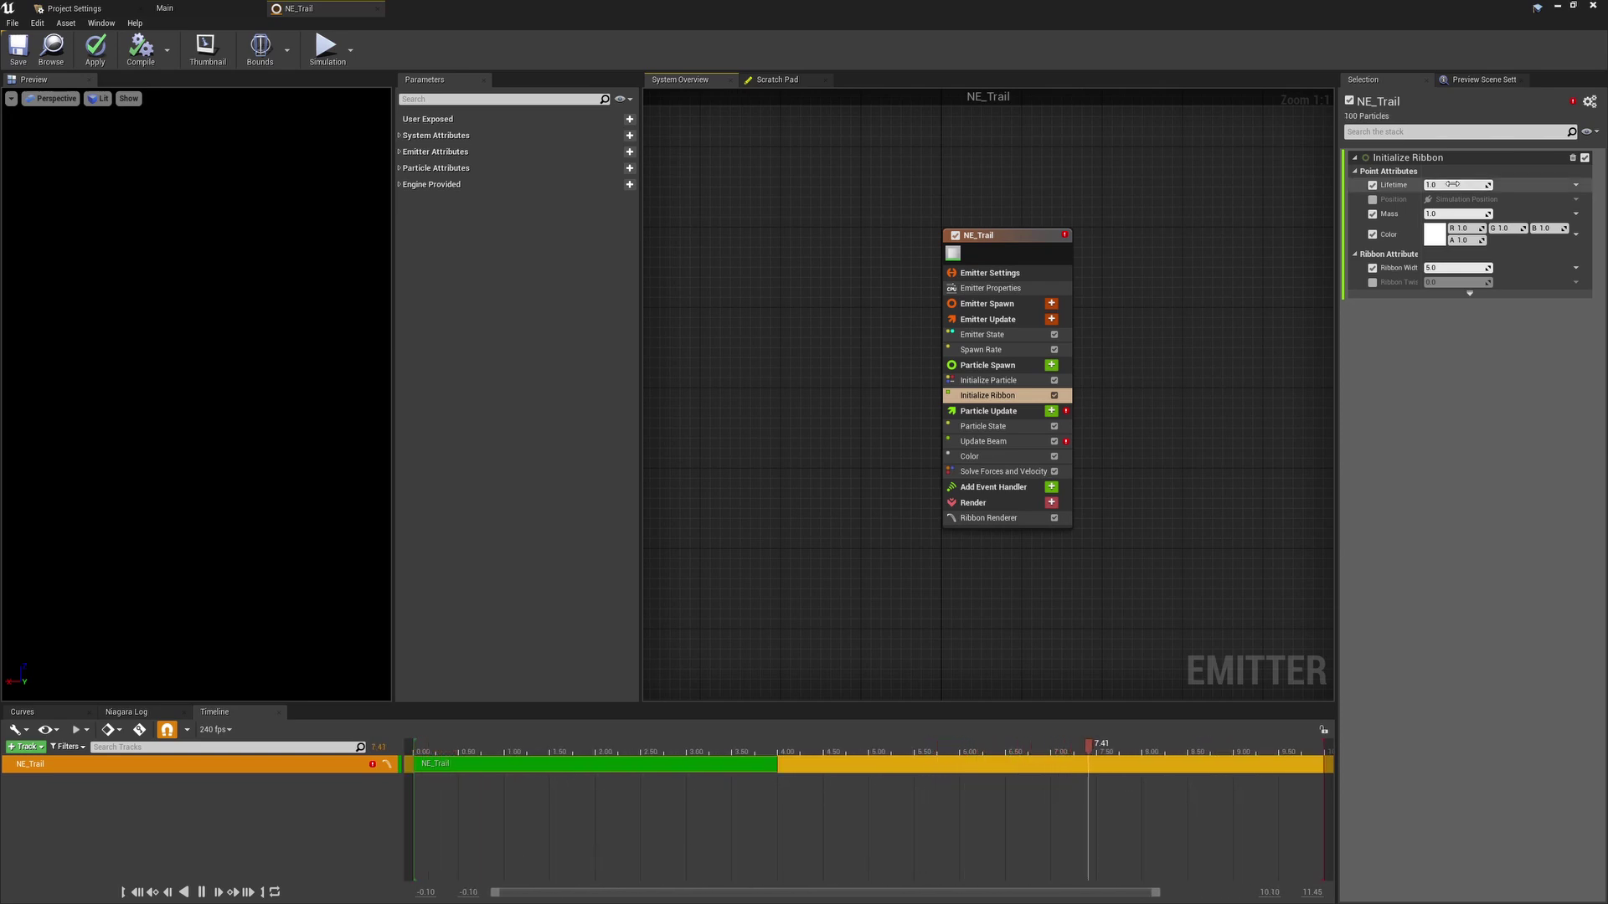
Set the Initialize Ribbon lifetime to 0.5 and its color to bright blue, about R 0, G 0.418, B 1.
left_click(1452, 185)
type("0.5")
key("Return")
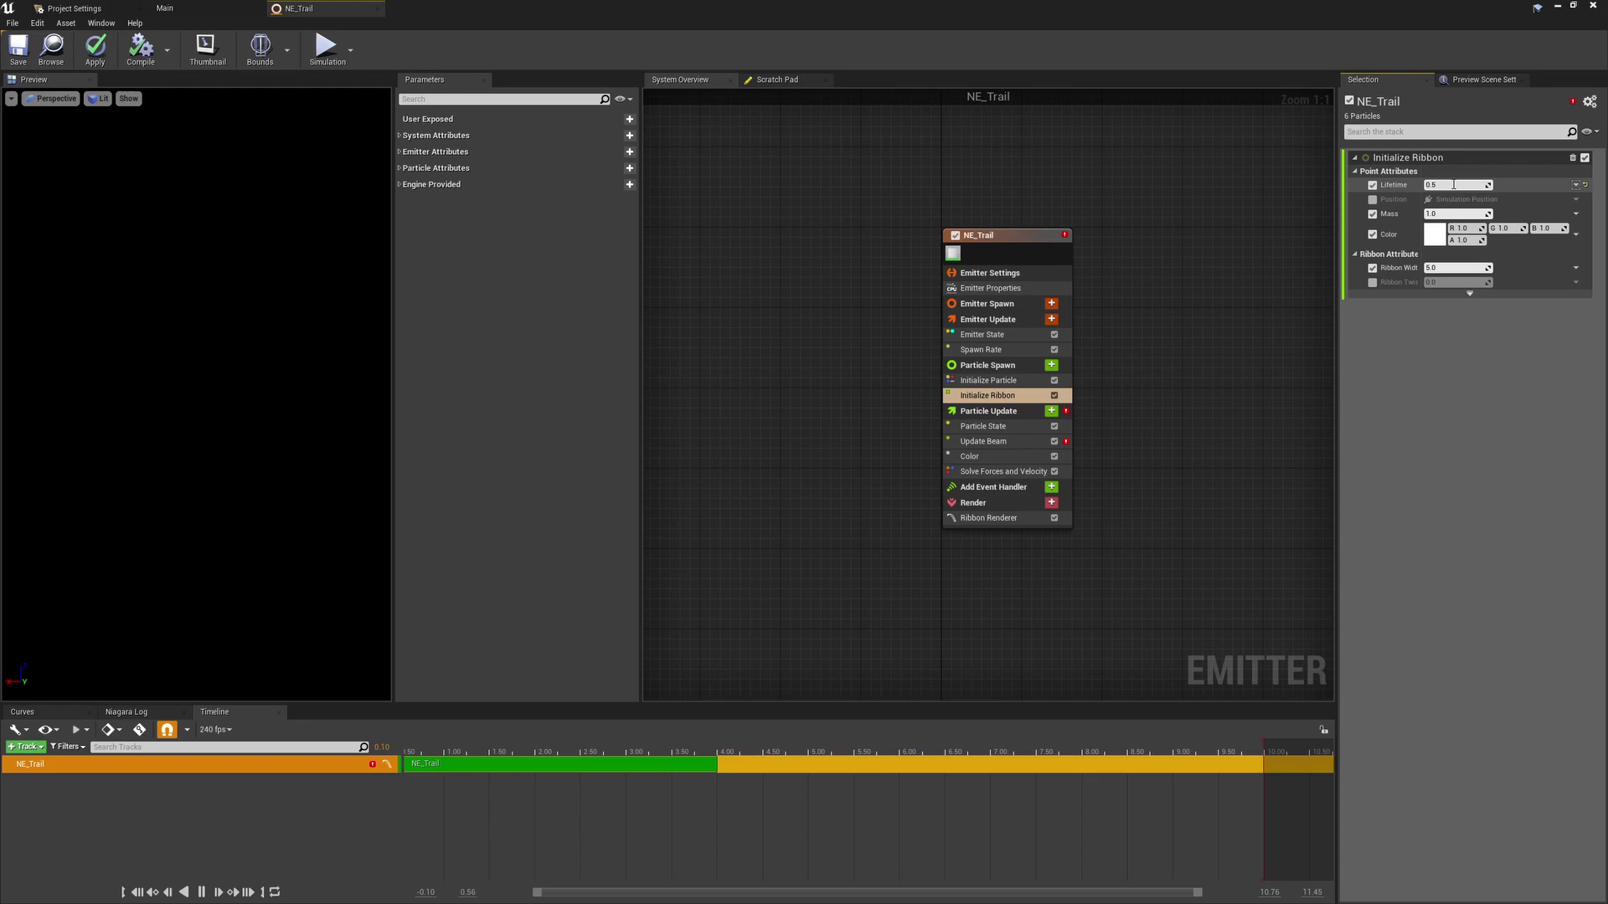
left_click(1435, 237)
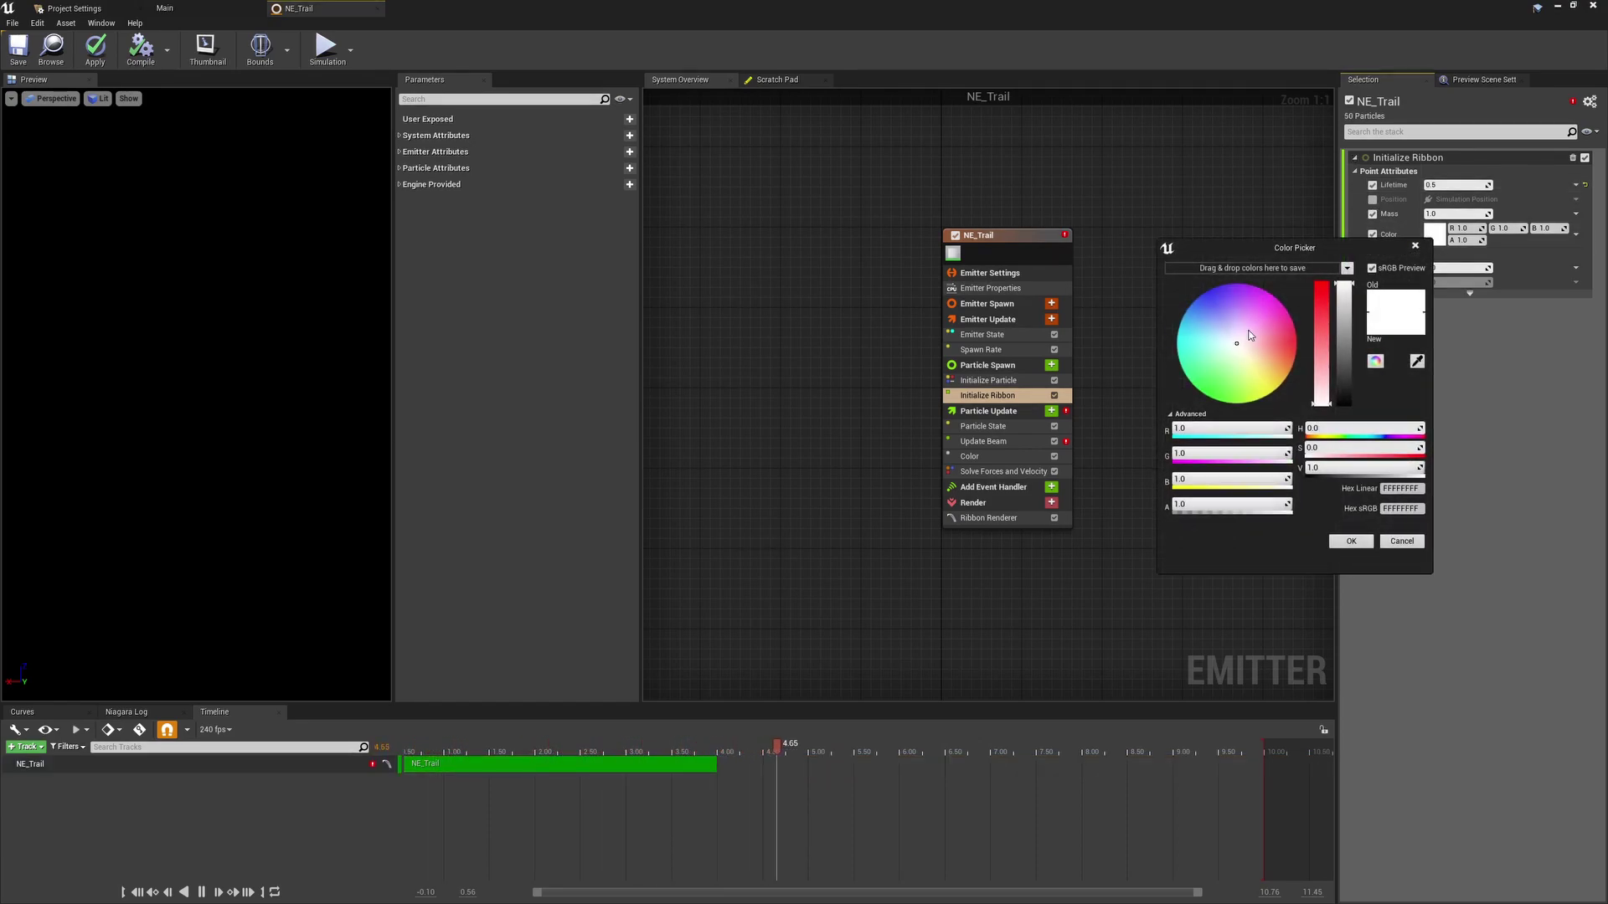
left_click_drag(1214, 323, 1169, 295)
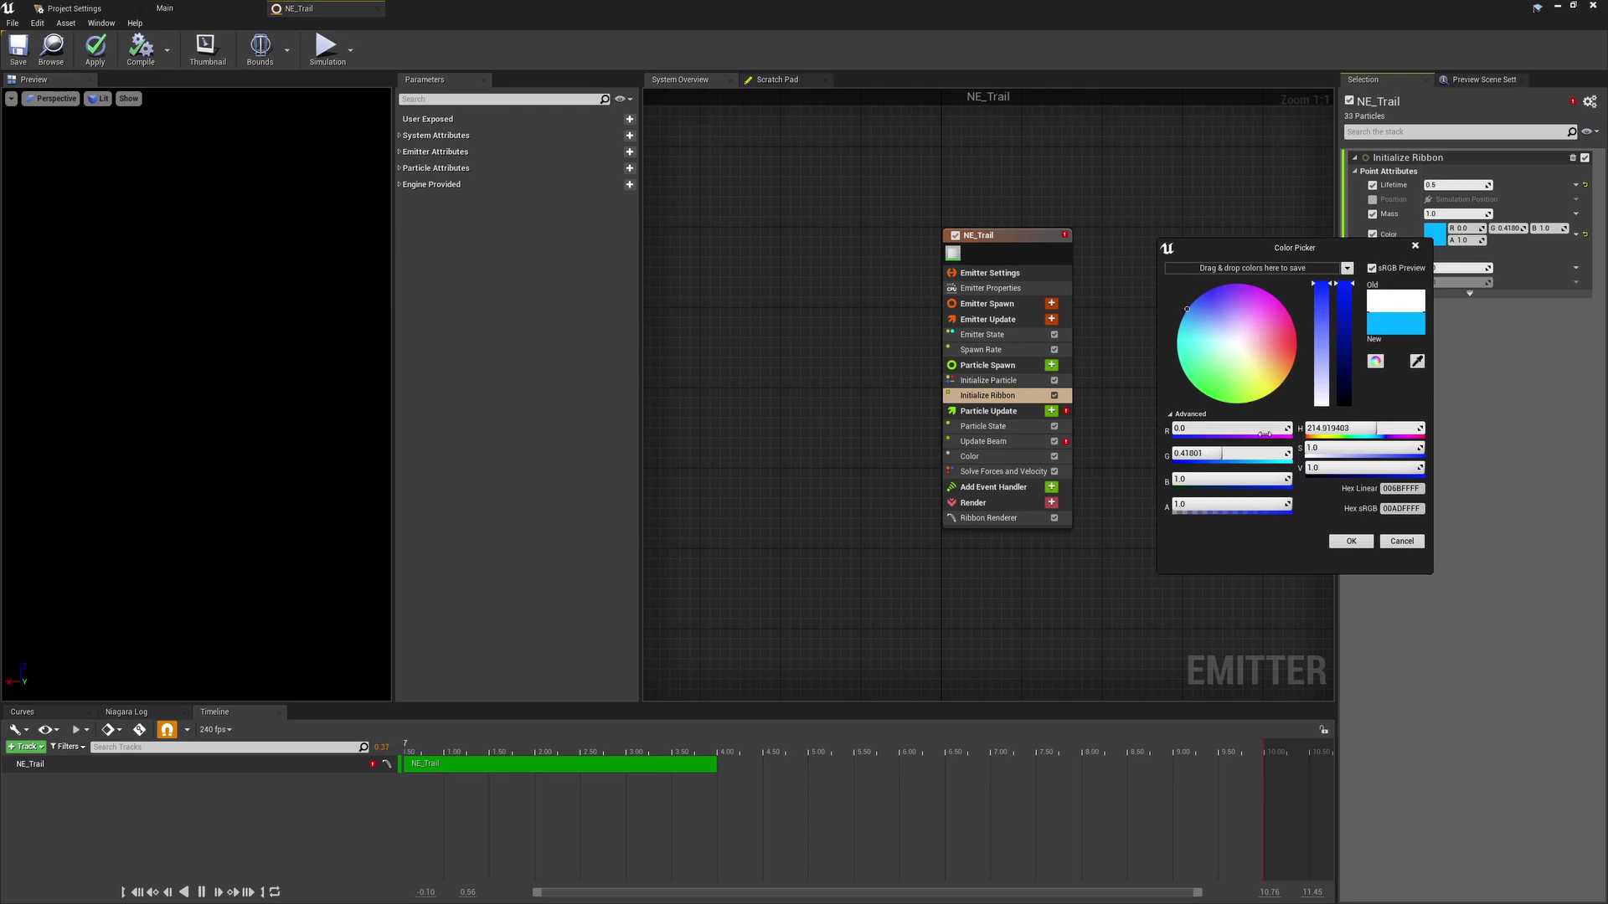
left_click(1351, 541)
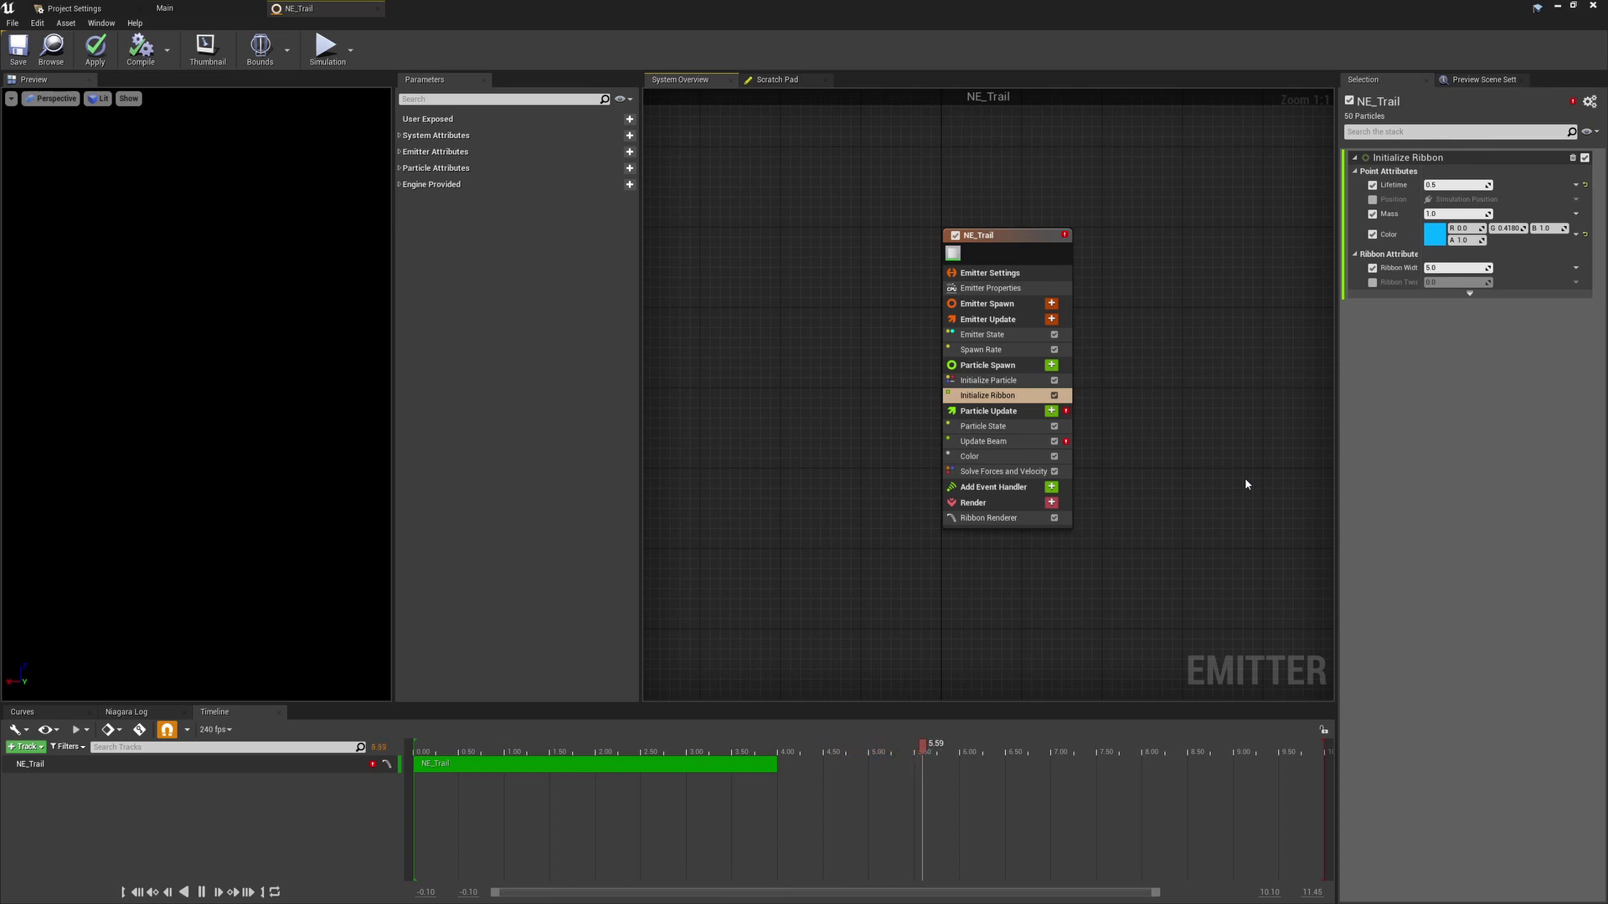
Delete the Update Beam module from the Particle Update group.
left_click(1033, 444)
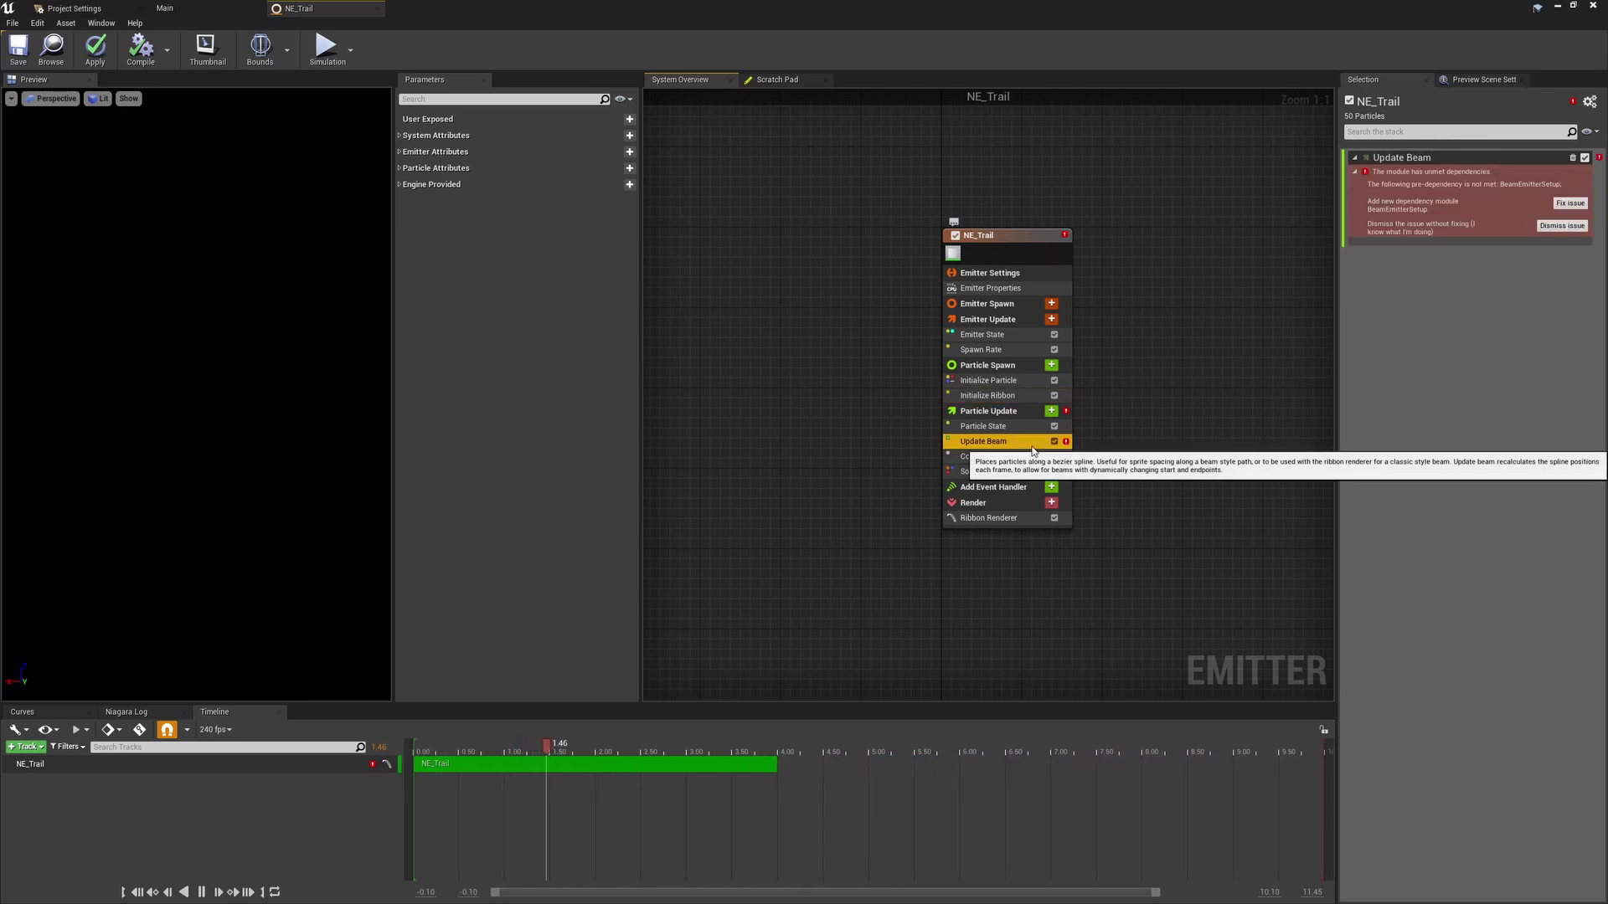
left_click(1569, 161)
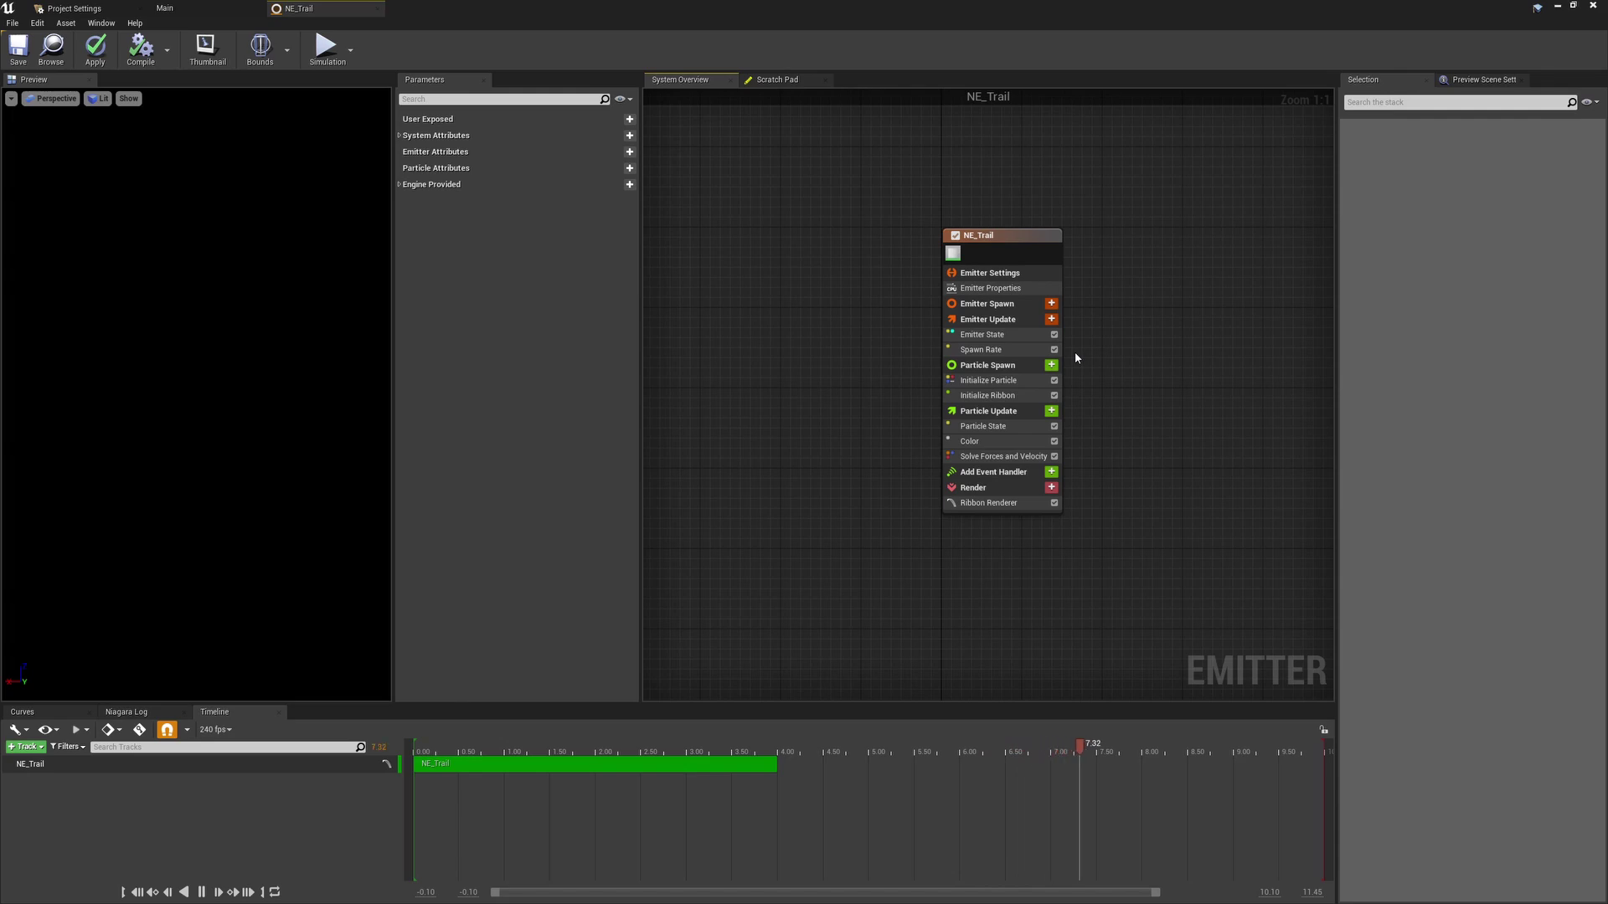
Add a Torus Location module to the Particle Spawn group.
left_click(1052, 365)
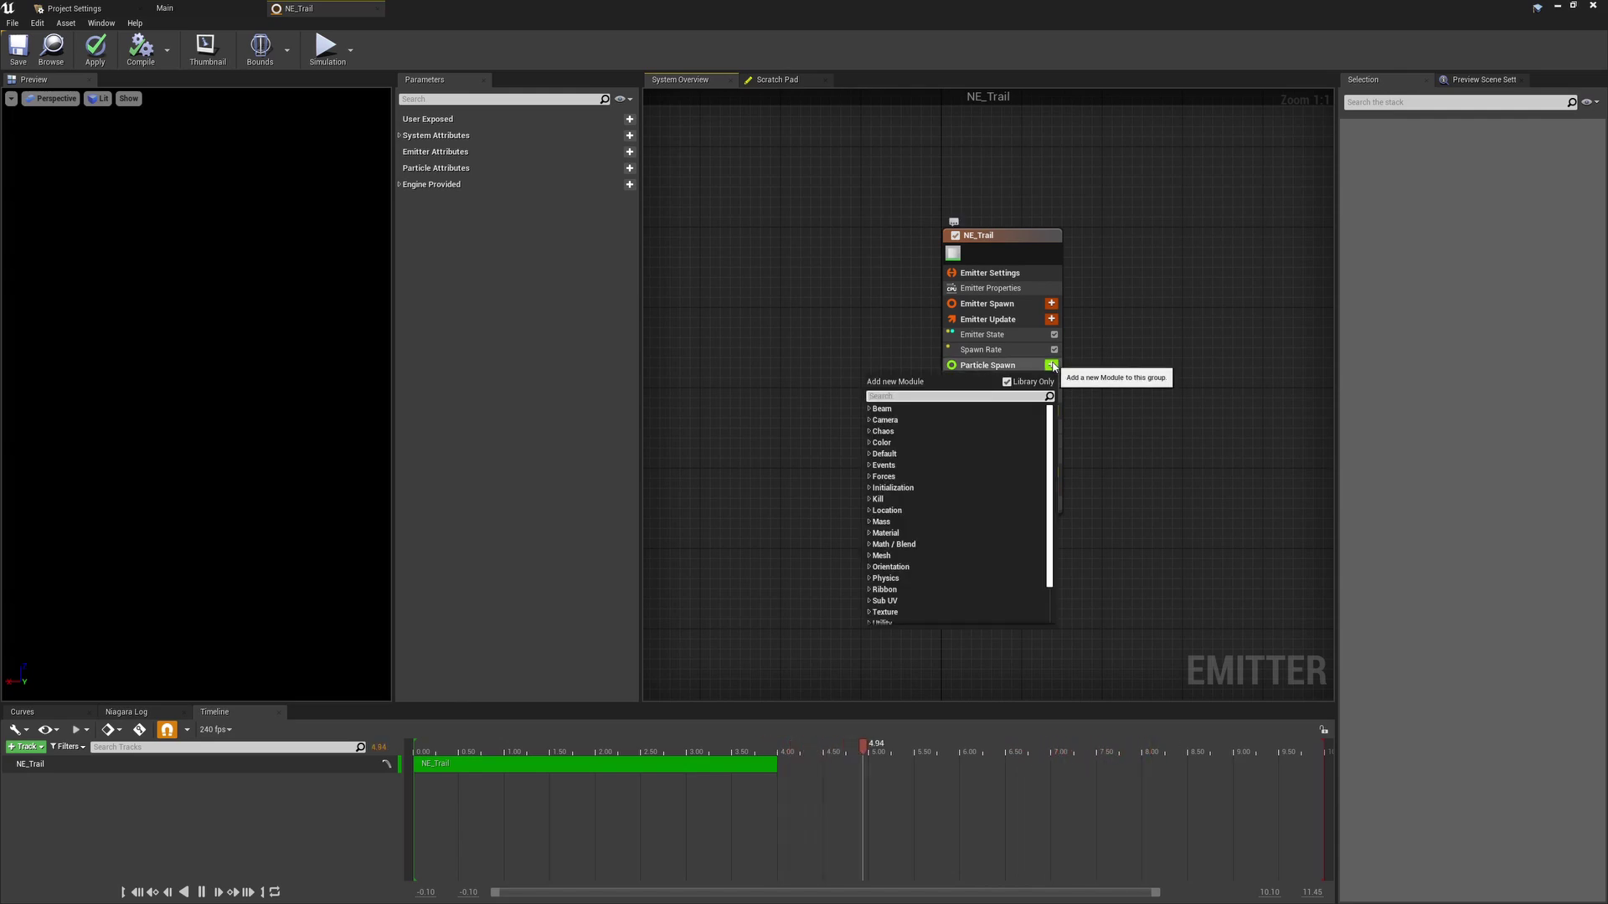
type("torus")
key("Return")
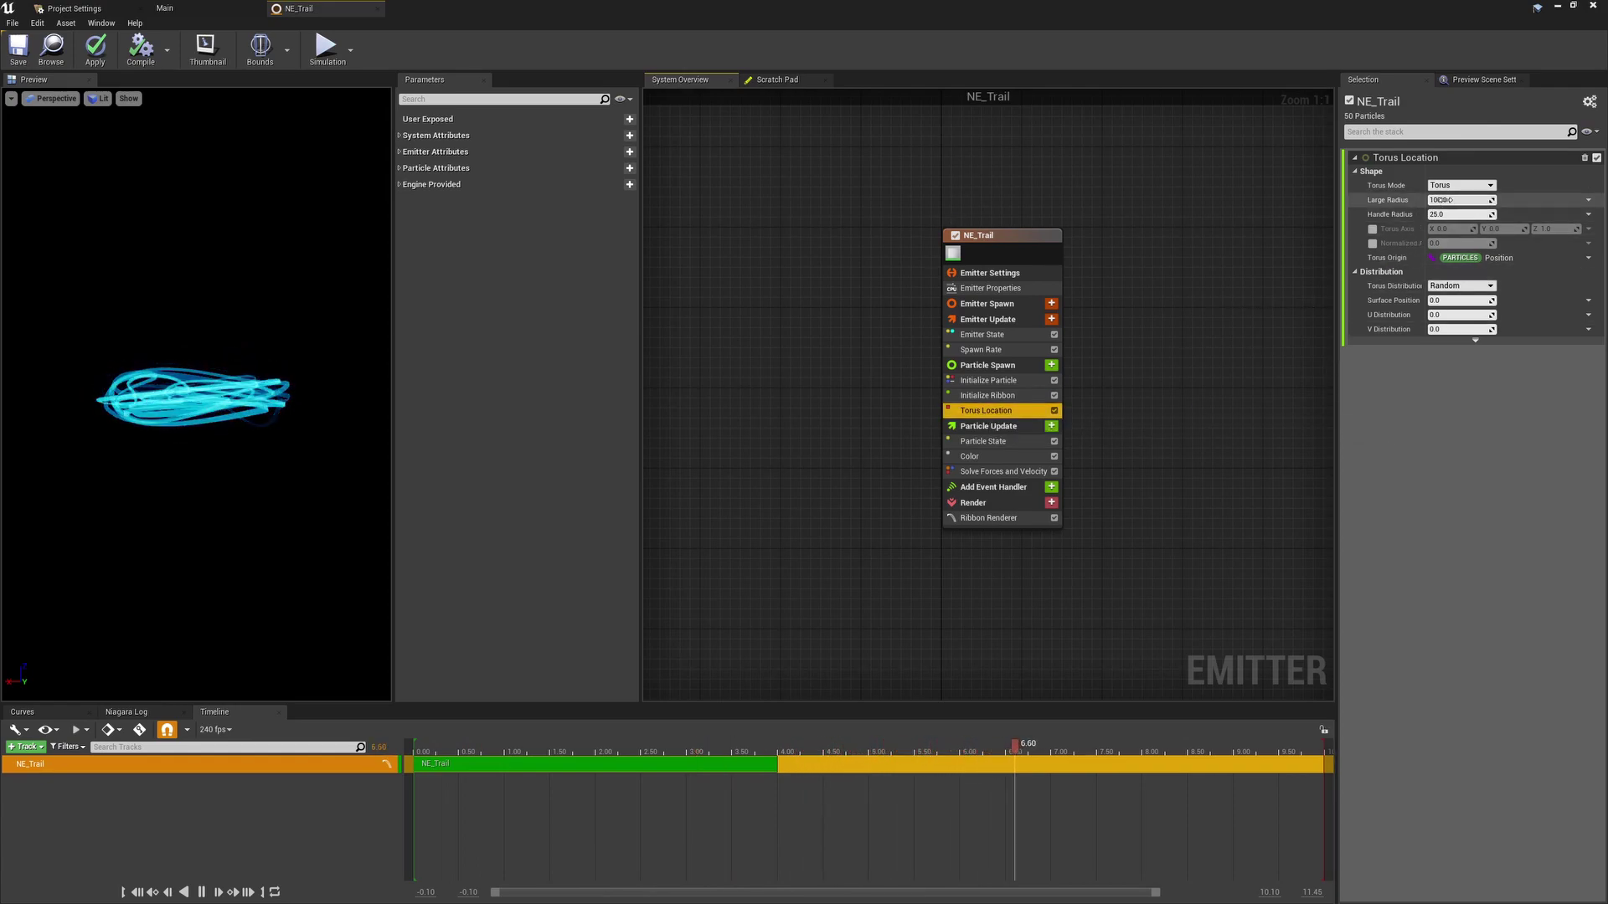
Set the Torus Location's torus mode to Ring and its distribution to Direct.
left_click(1459, 185)
left_click(1441, 214)
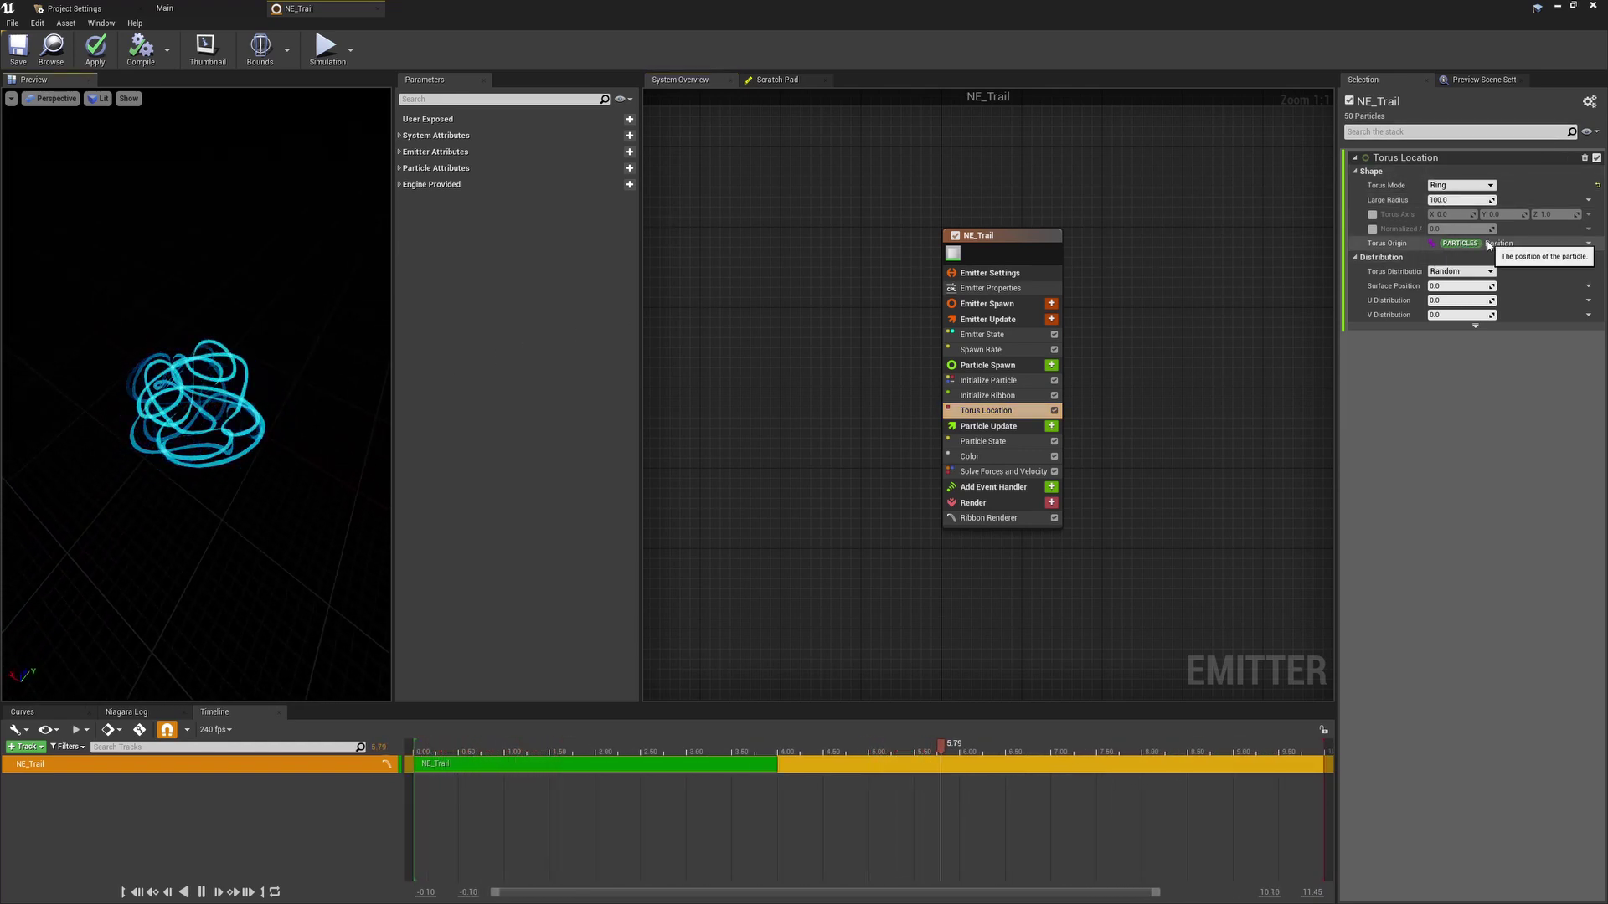
left_click(1461, 271)
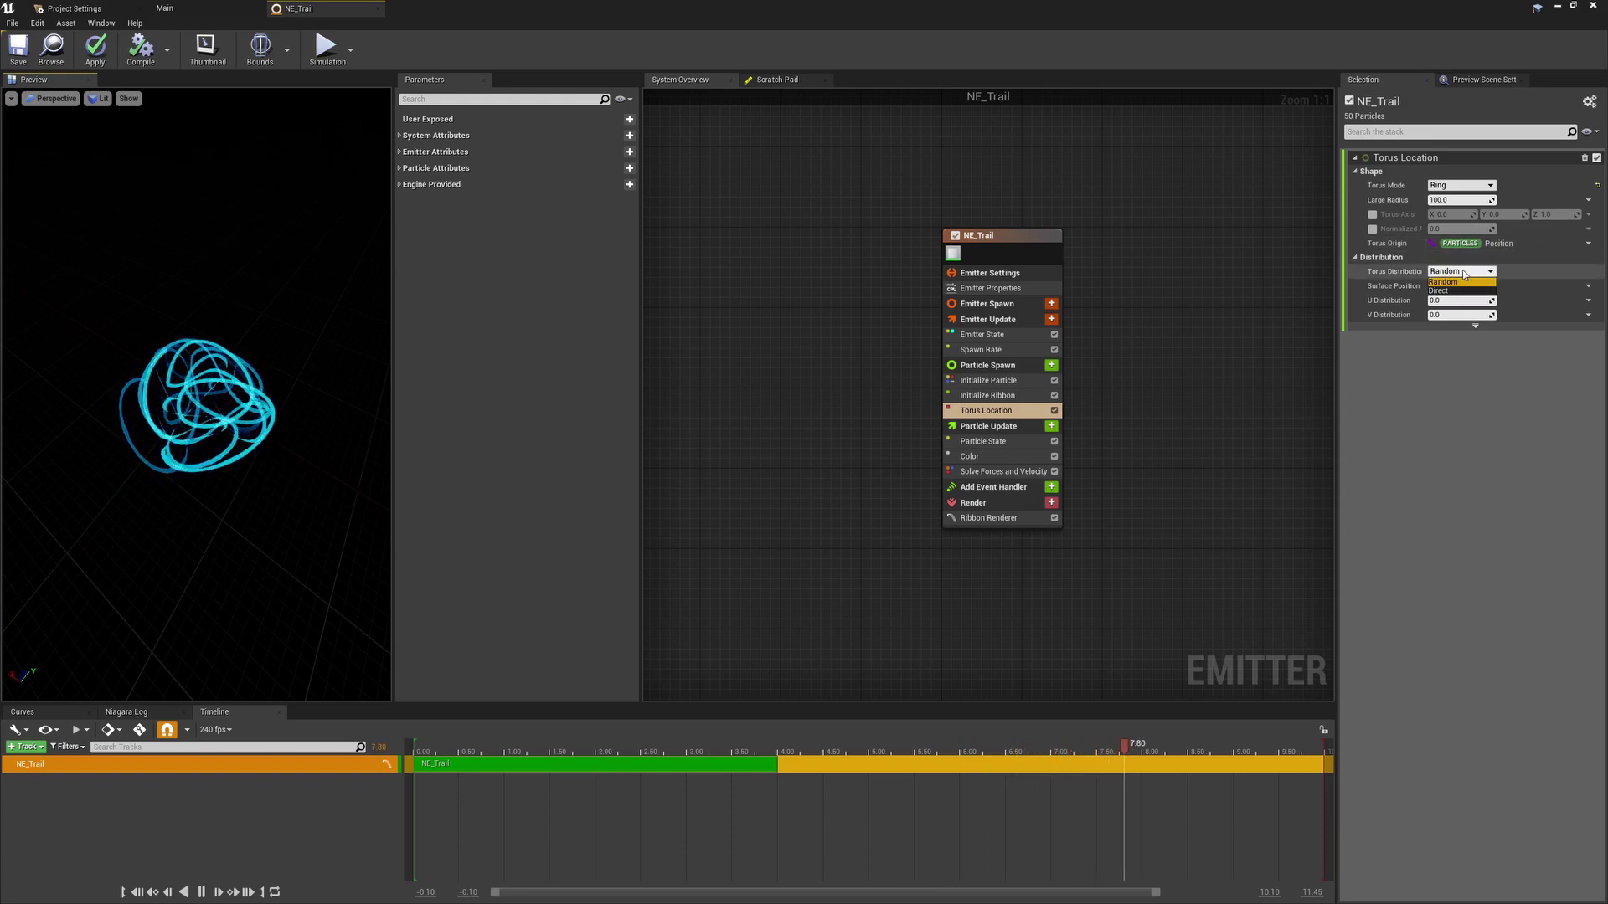
left_click(1446, 289)
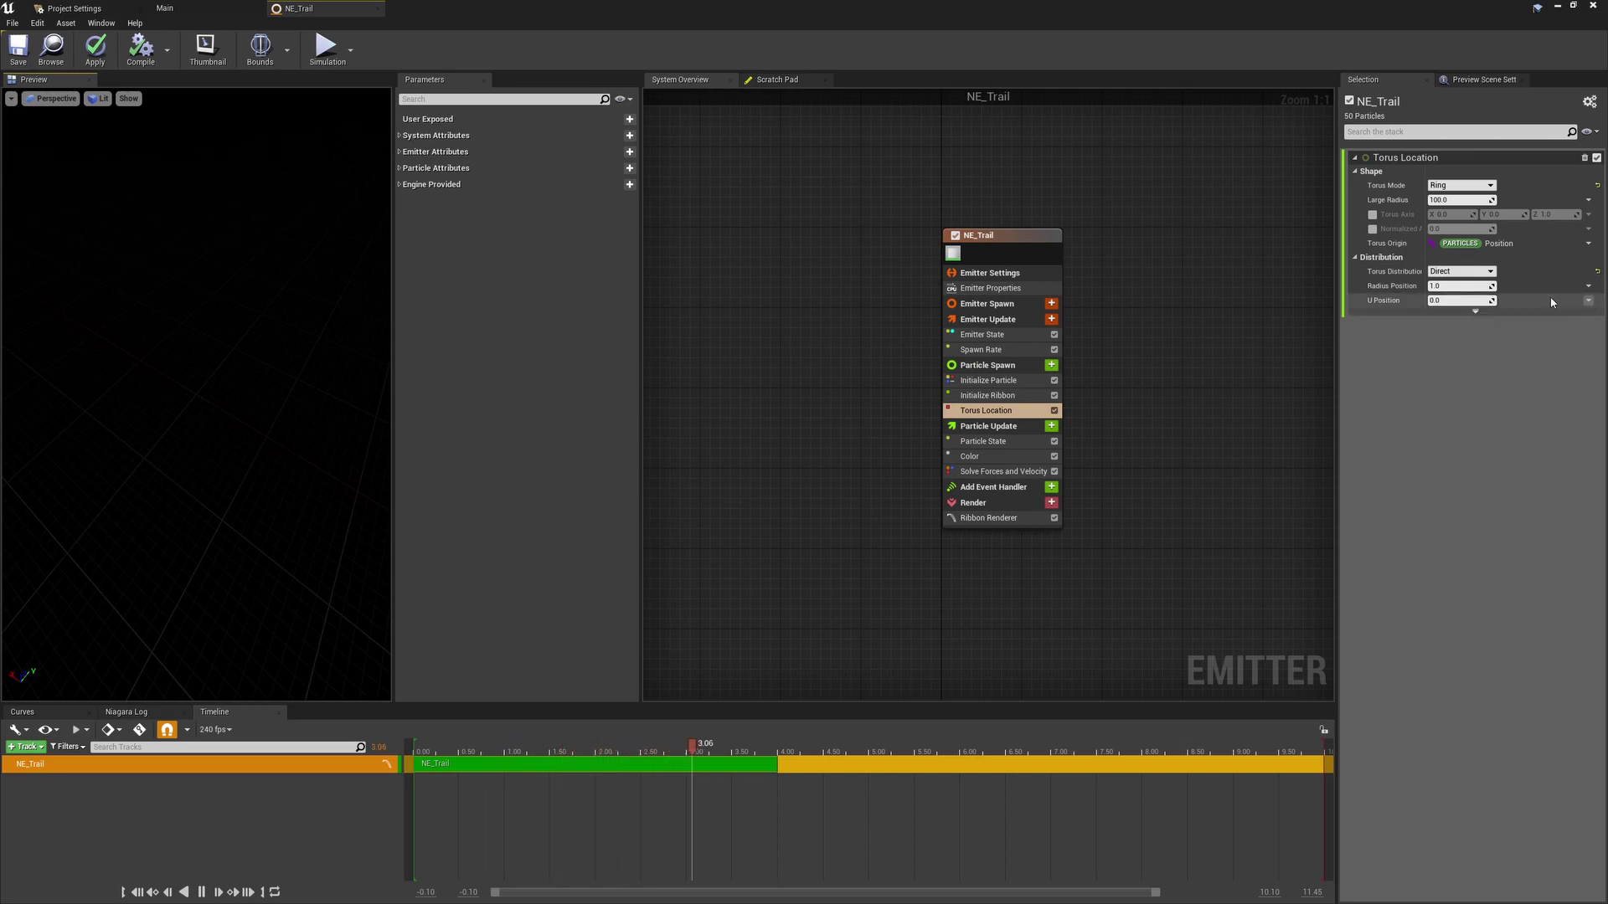
Link the Torus Location's U Position to the emitter's Age.
left_click(1589, 301)
type("age")
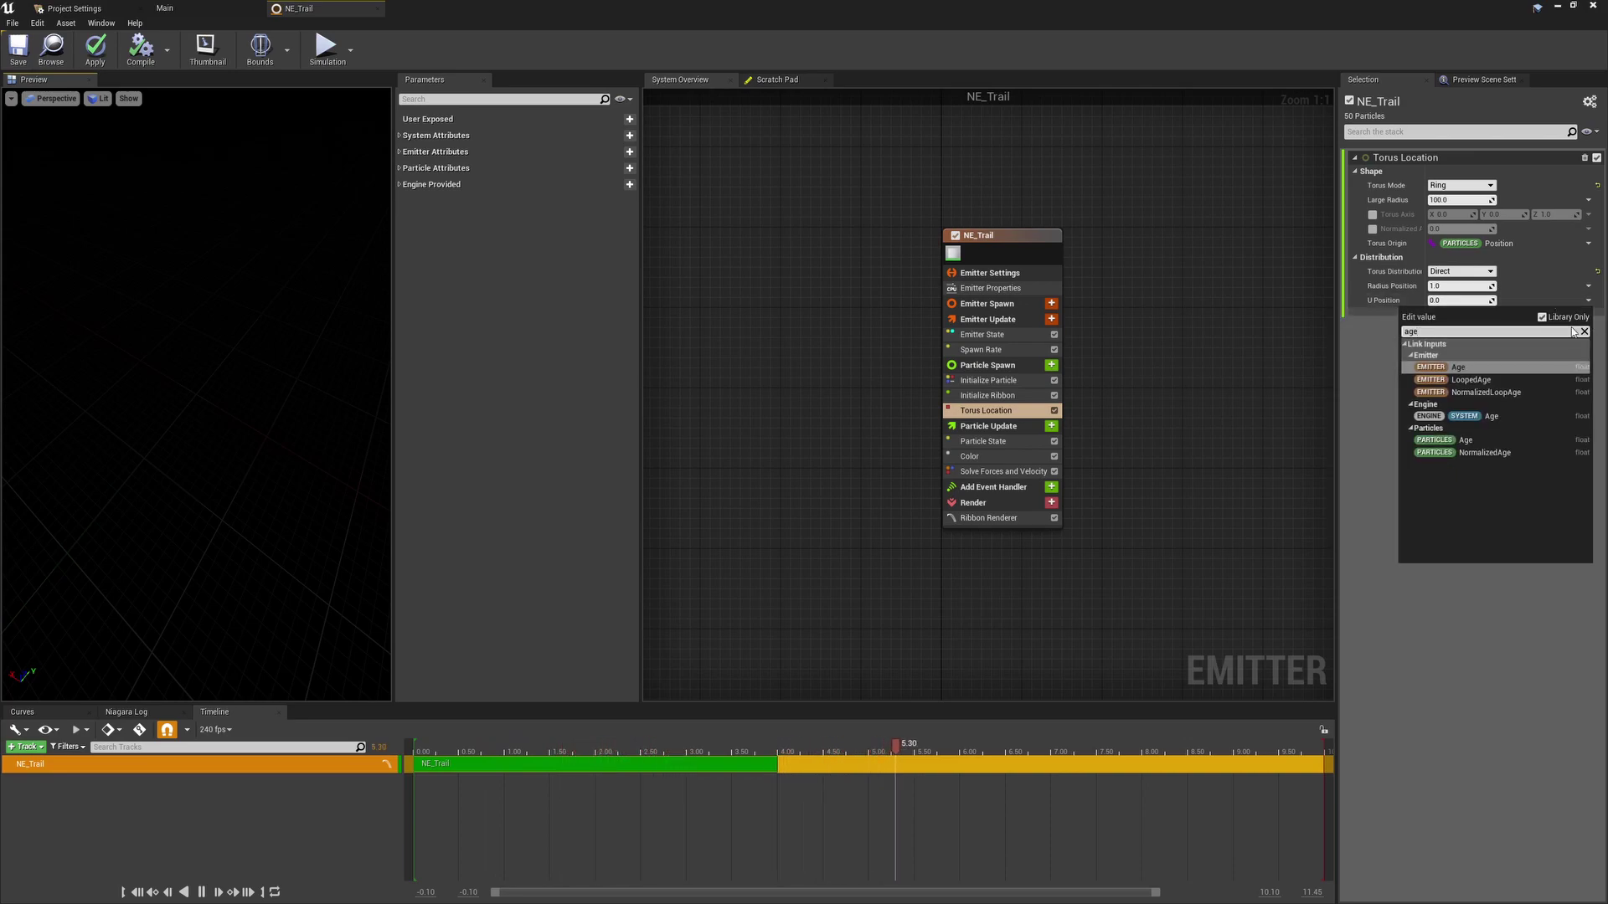
left_click(1461, 369)
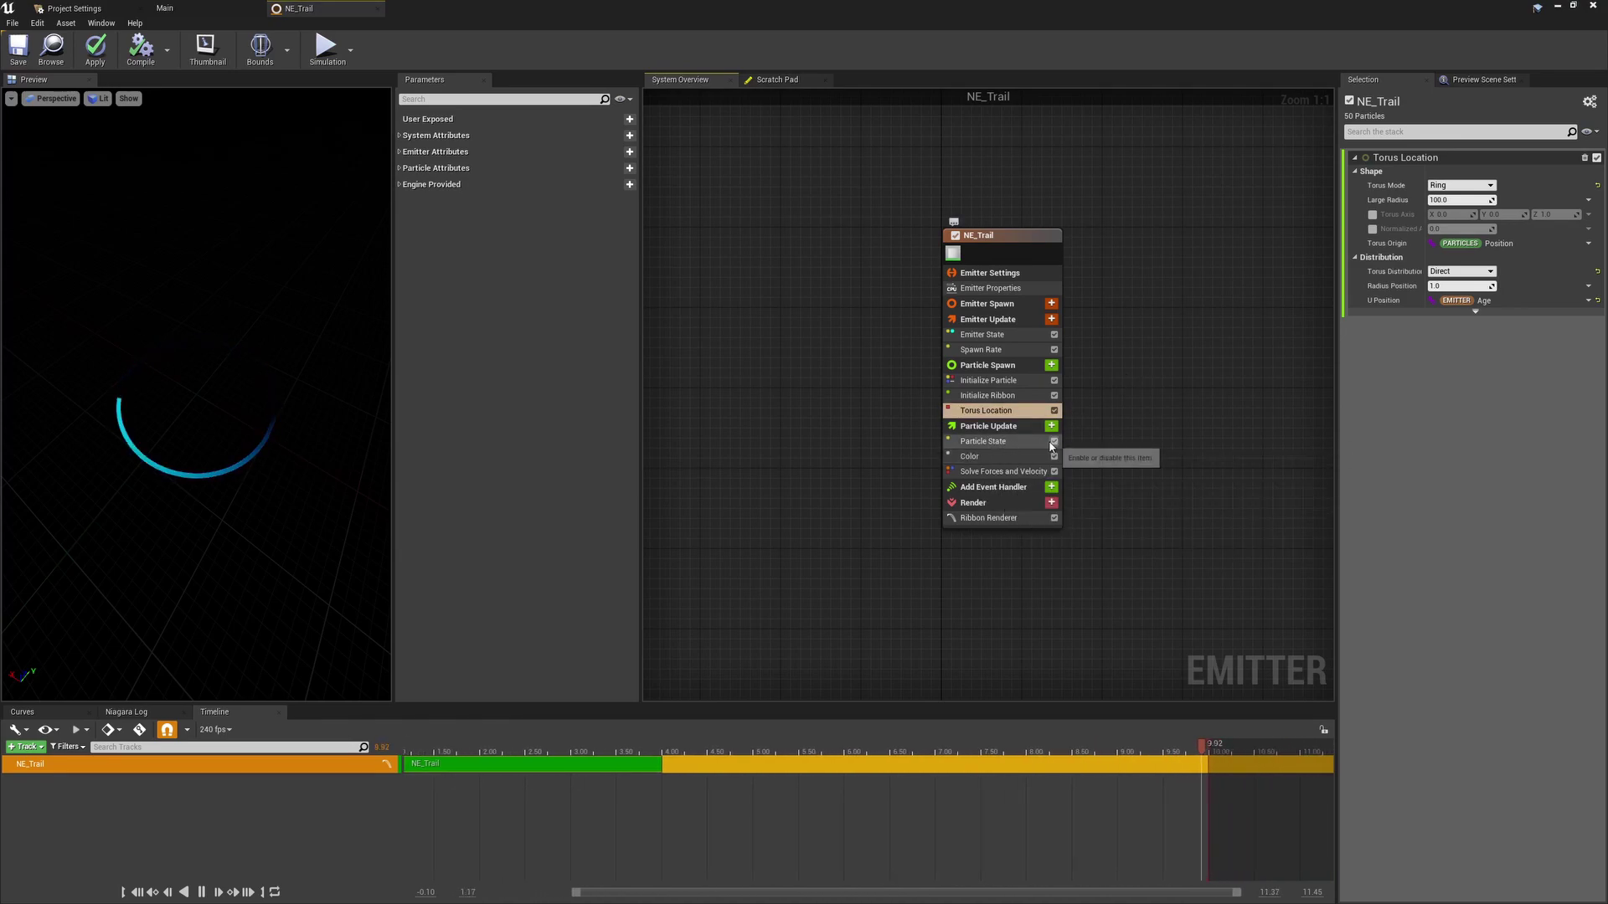
Delete the Color module from the Particle Update group and add a Scale Ribbon Width module there.
left_click(1000, 456)
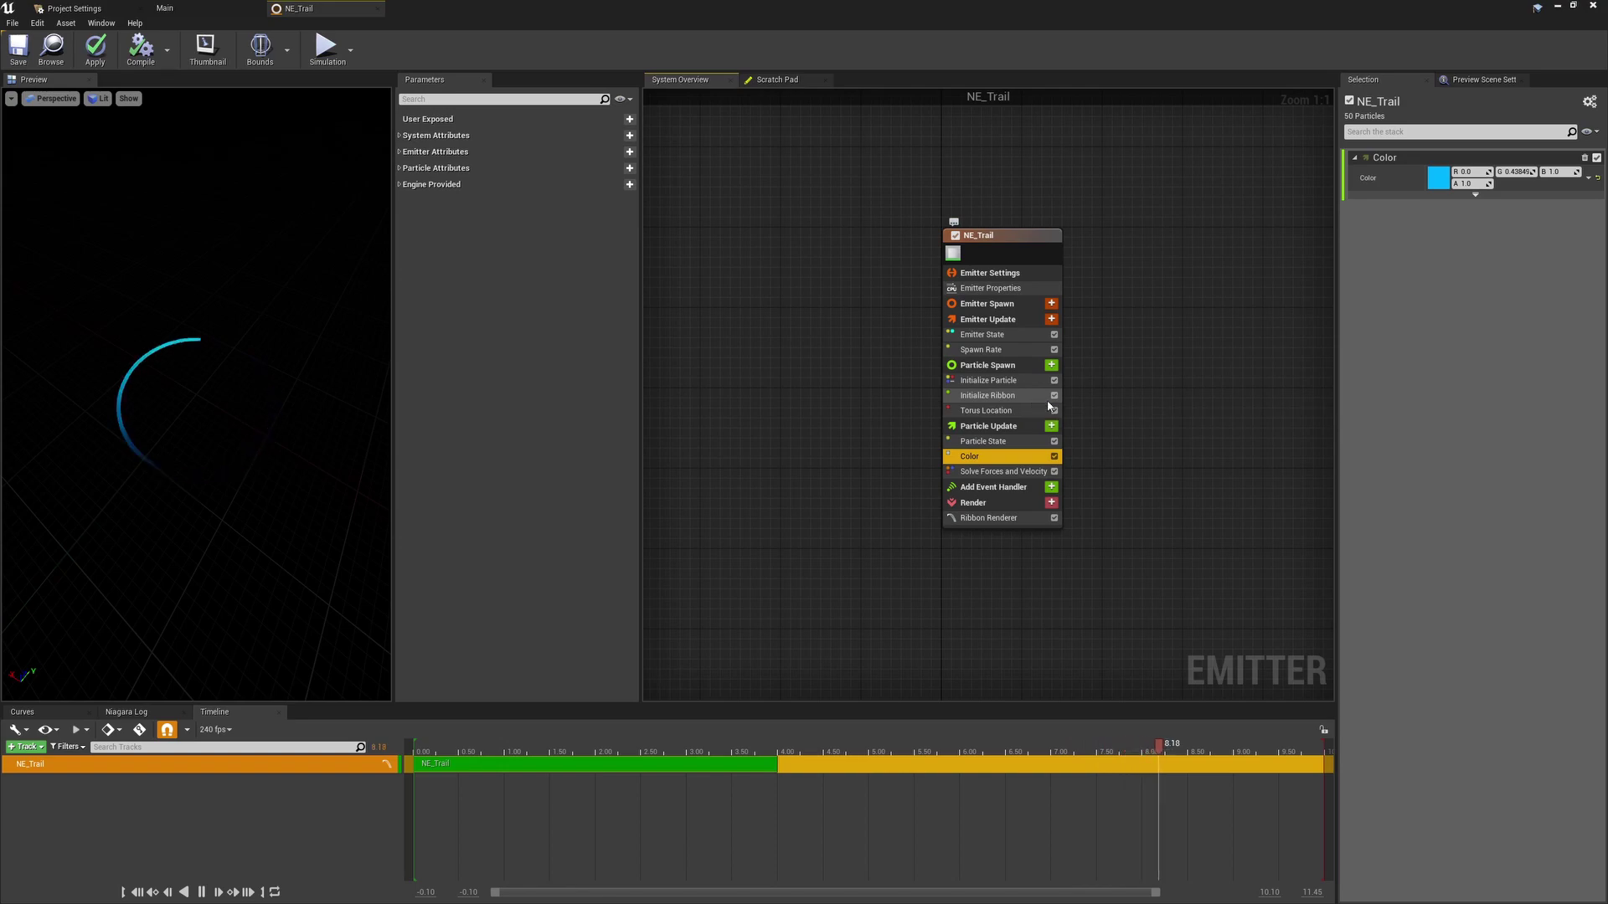
left_click(1583, 157)
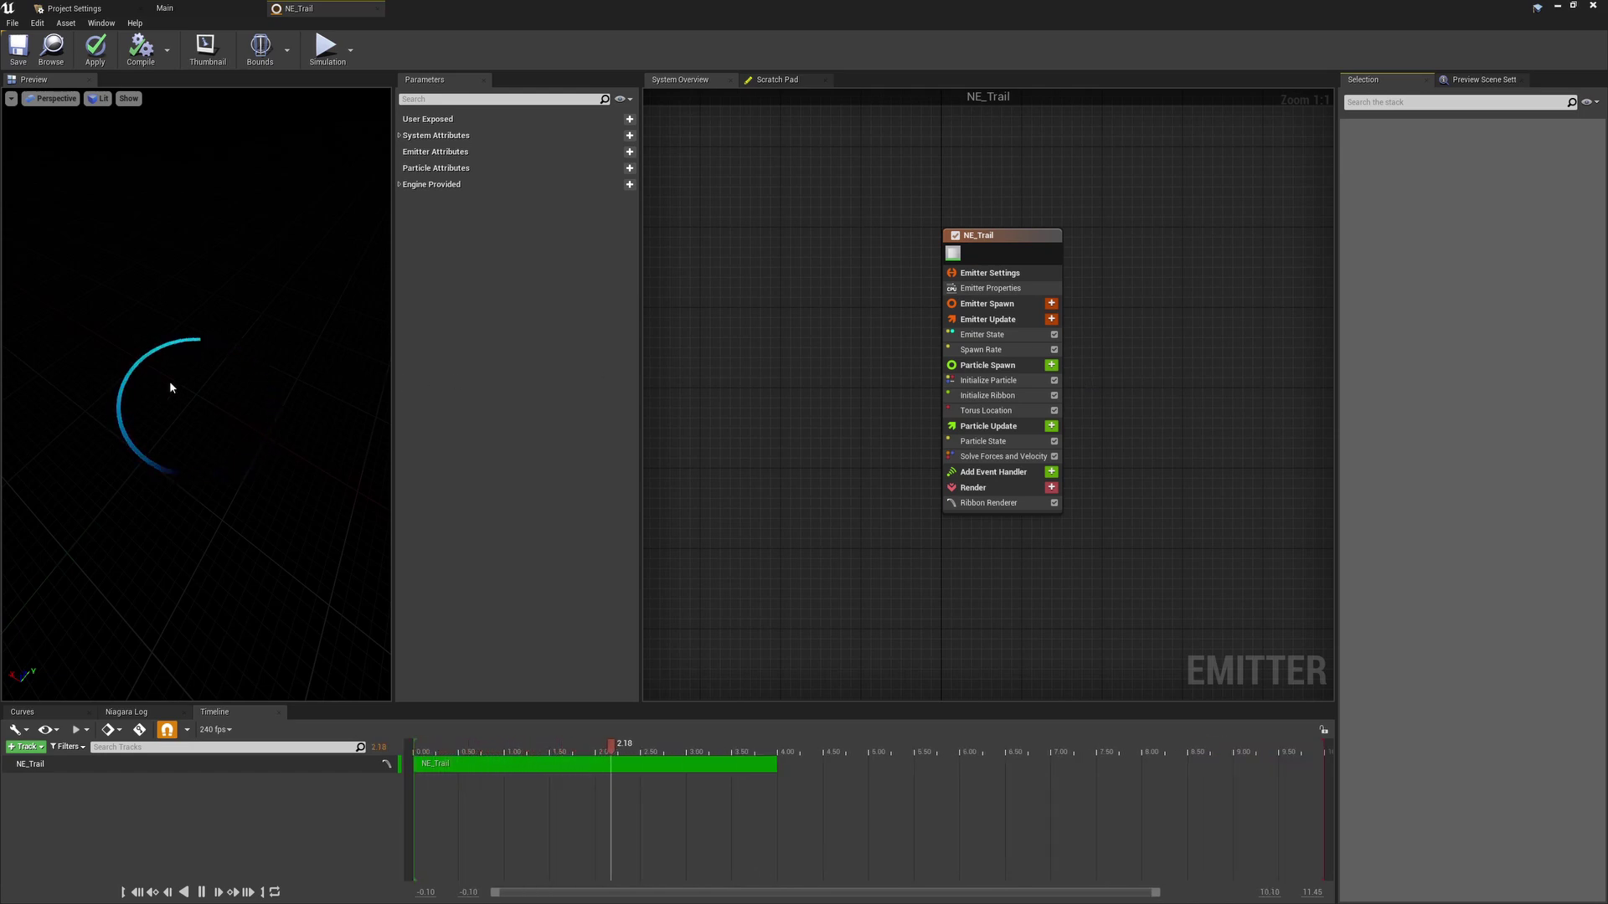
left_click(1052, 426)
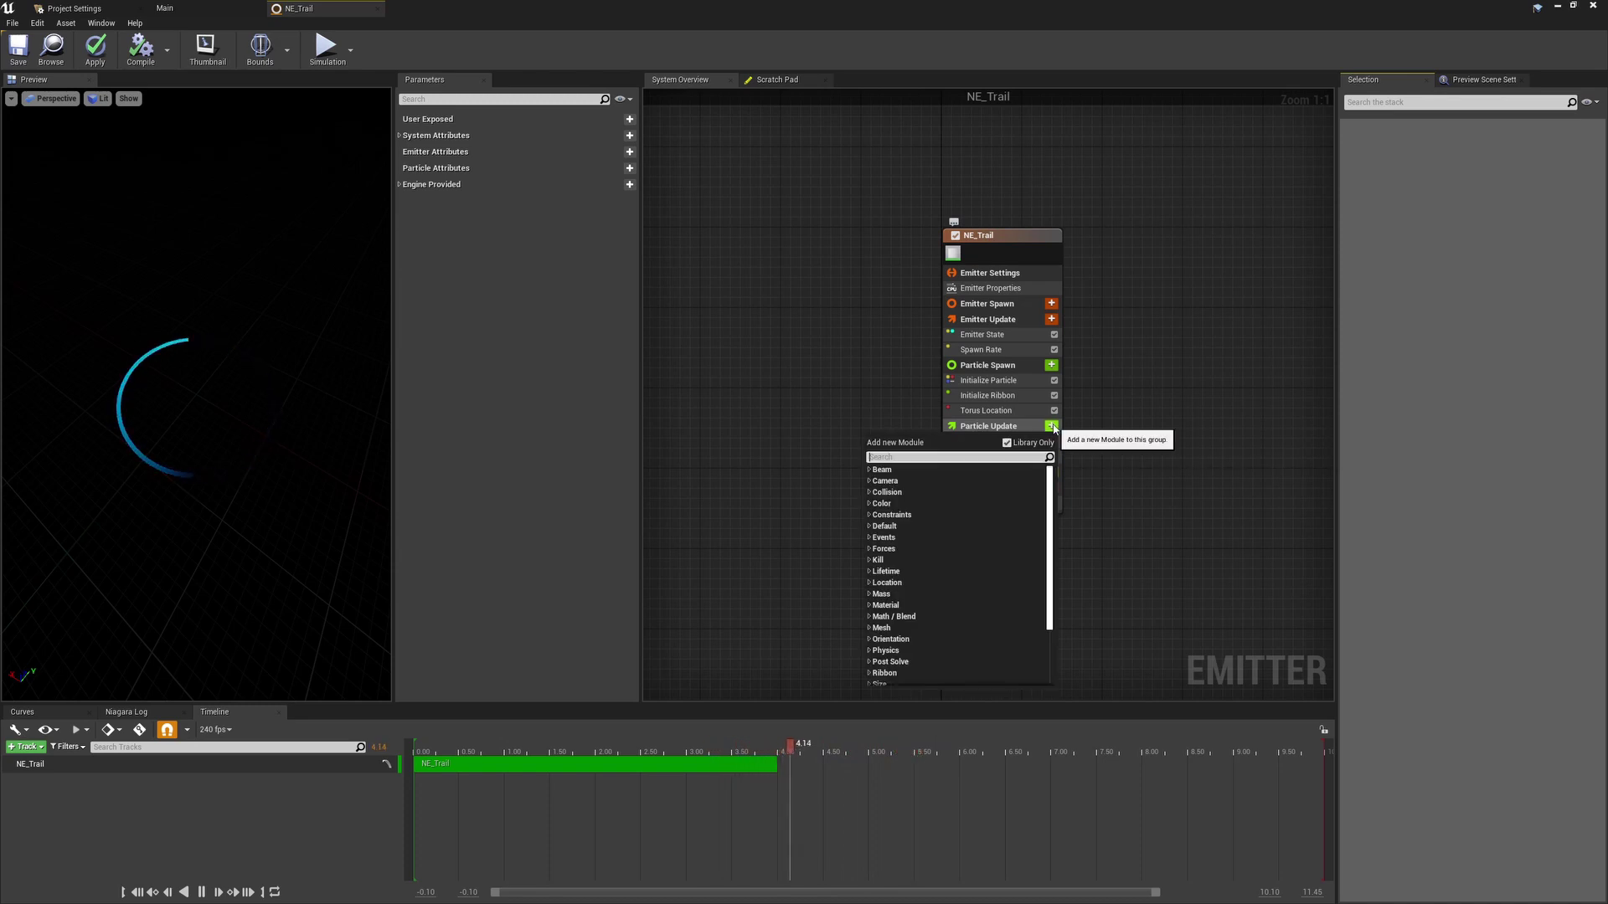
type("scaler")
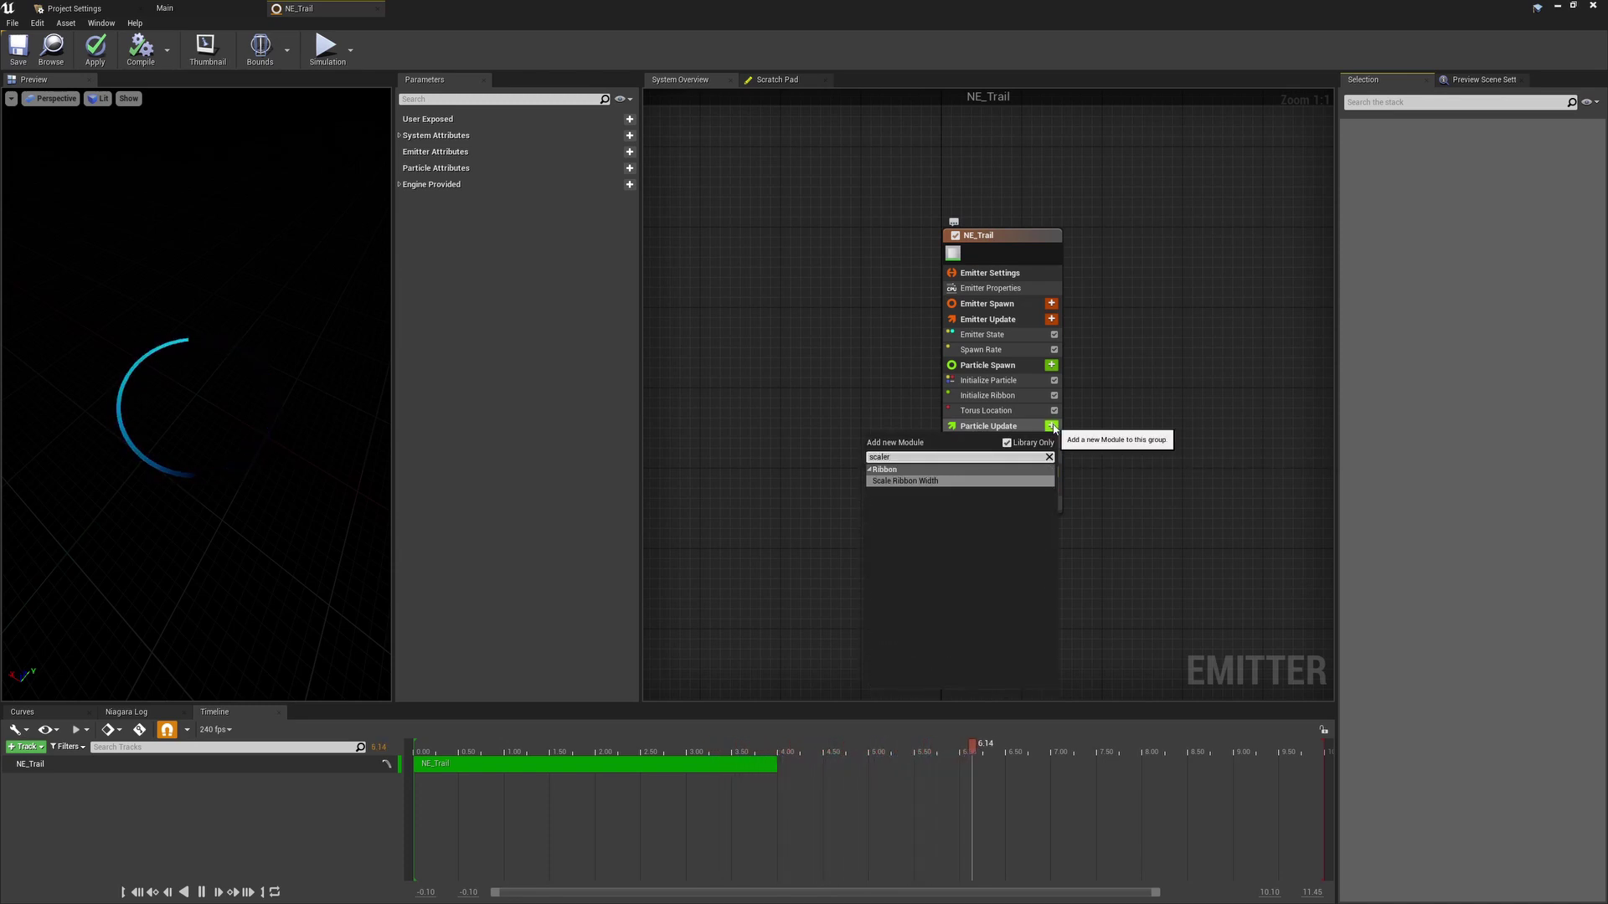
left_click(944, 481)
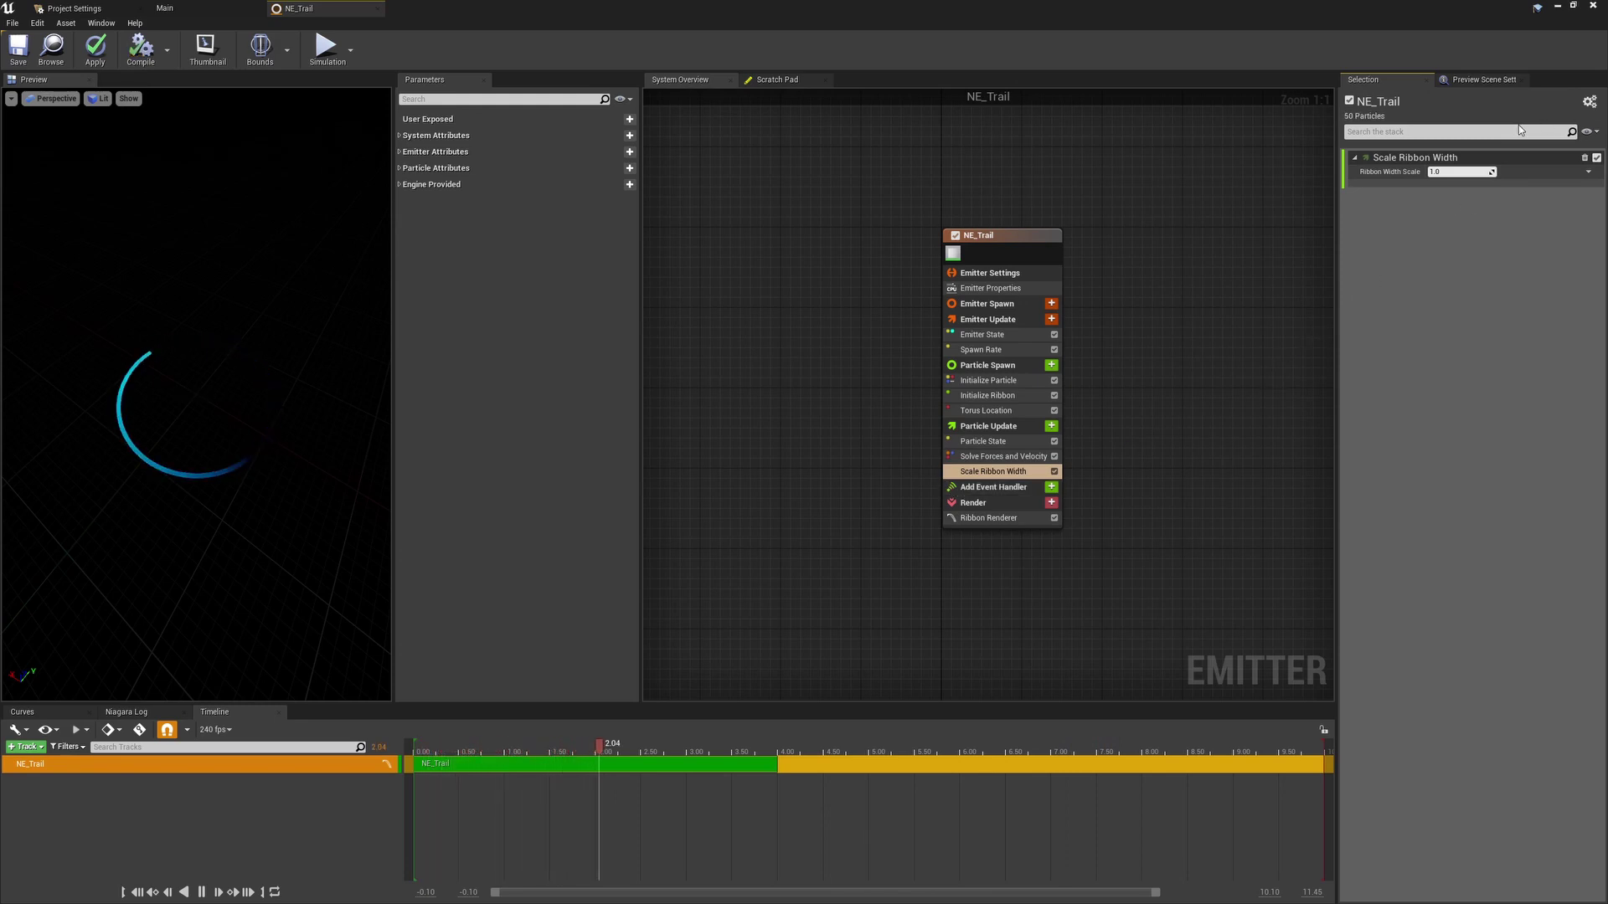
Drive the Ribbon Width Scale with a Float from Curve dynamic input.
left_click(1588, 171)
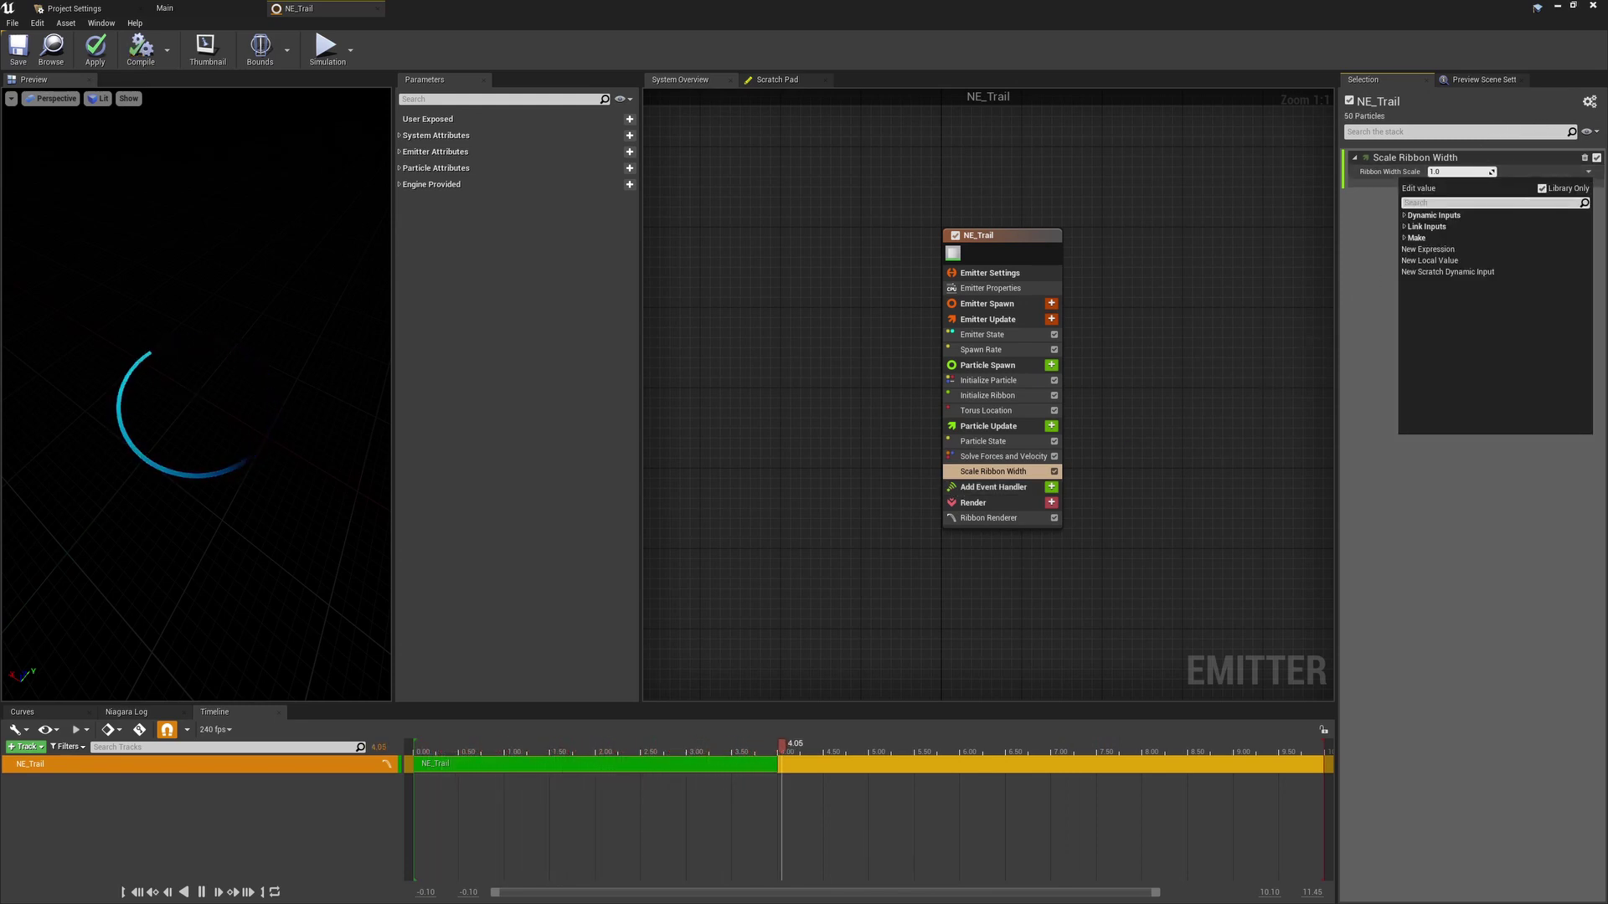
type("float")
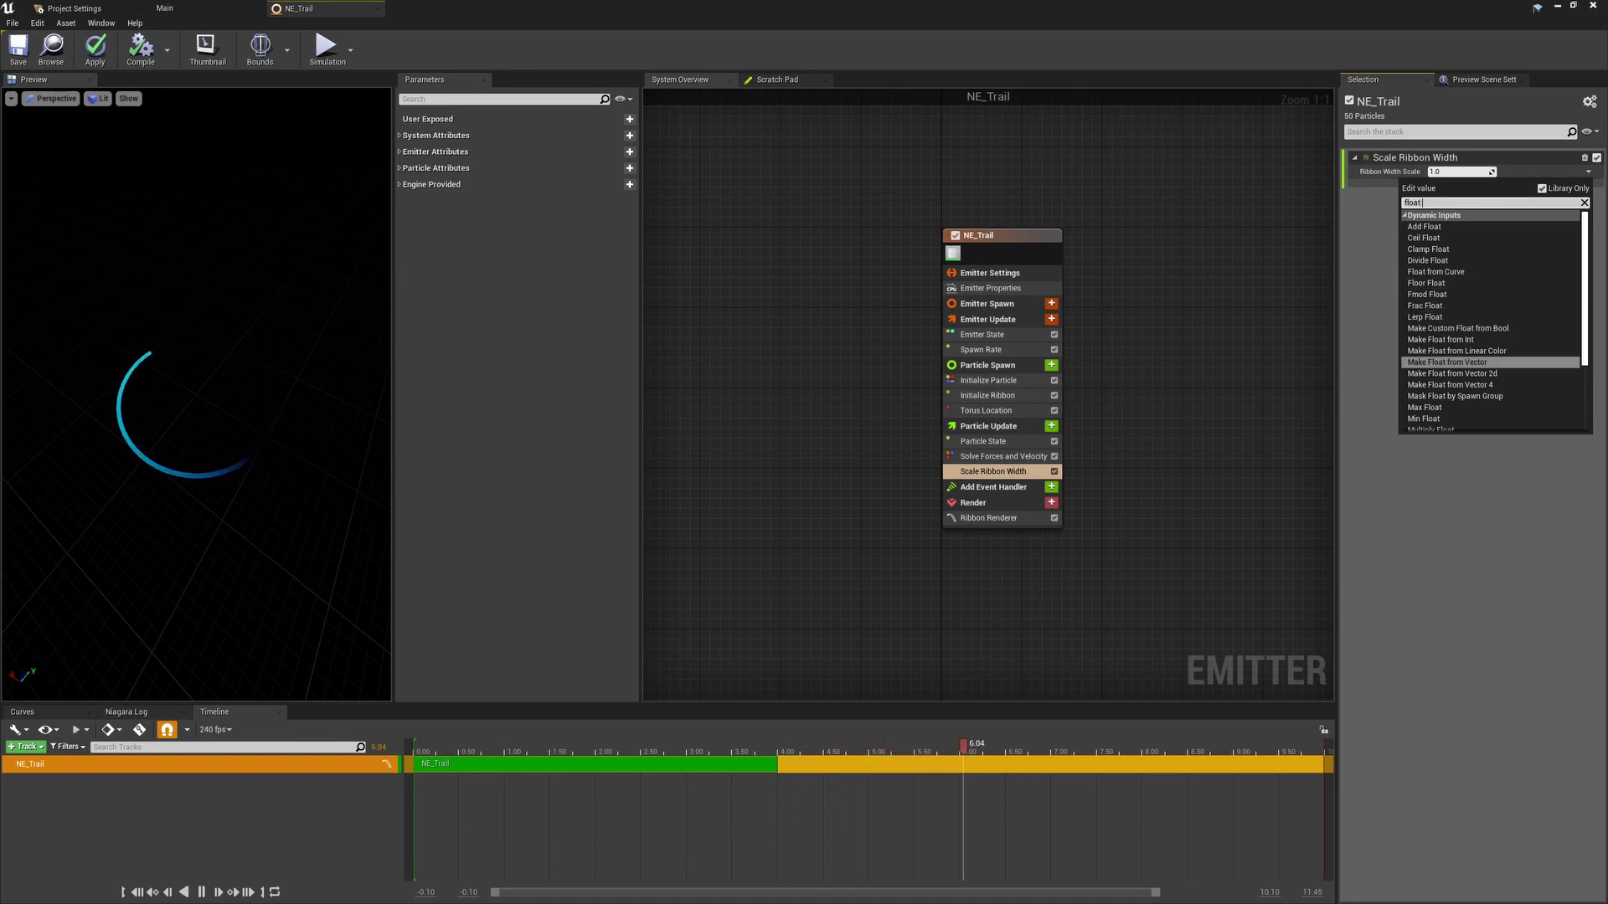
type(" from")
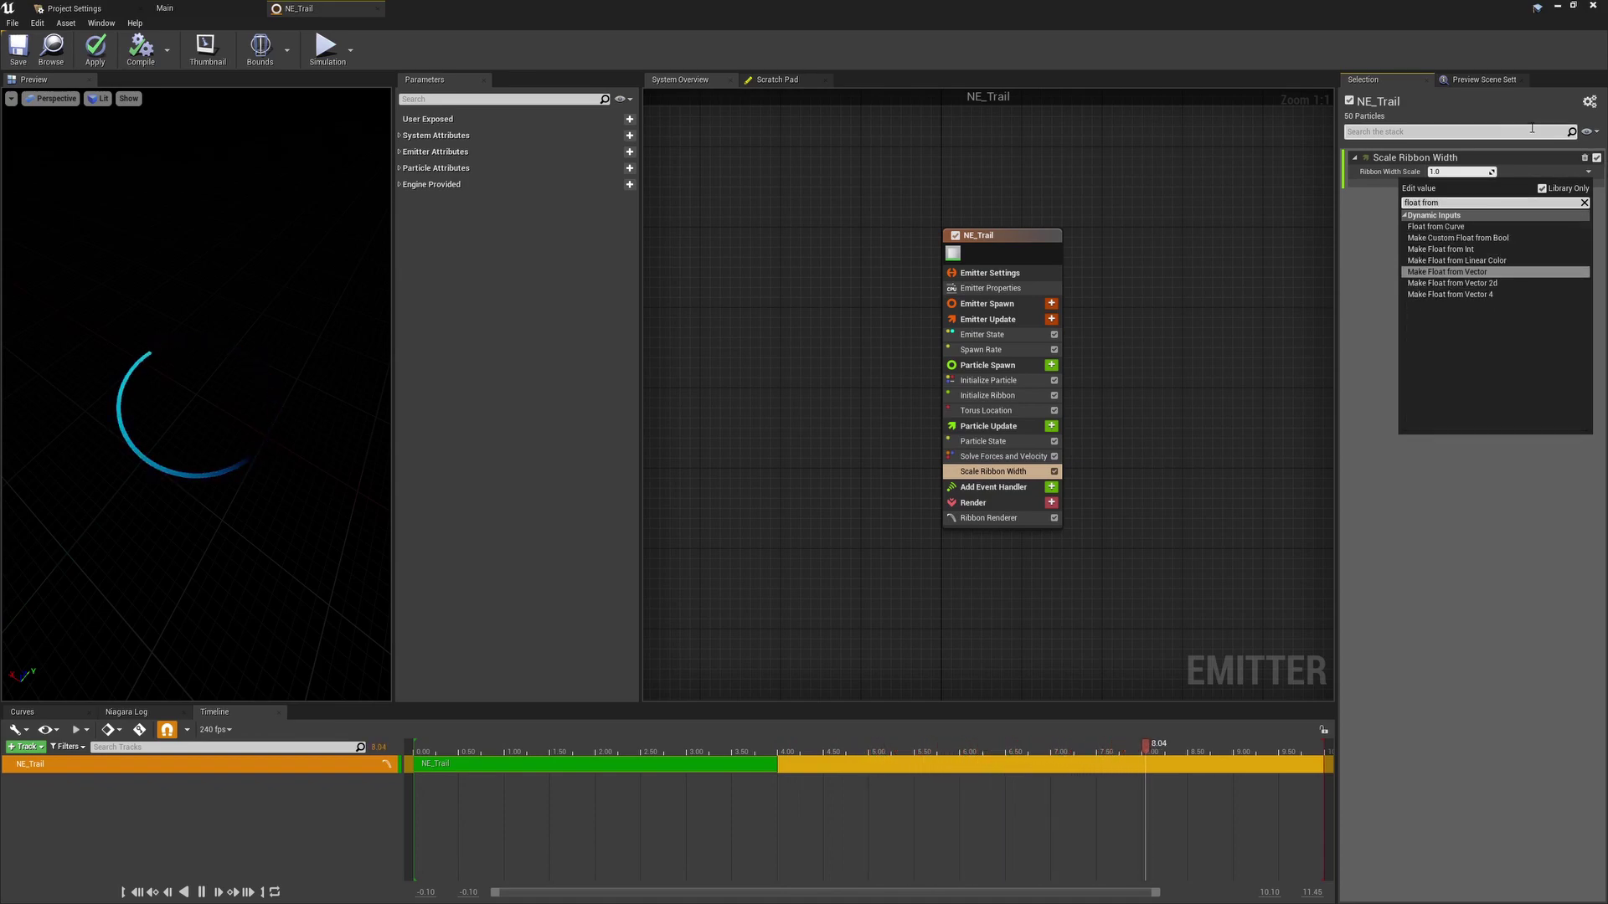
left_click(1457, 227)
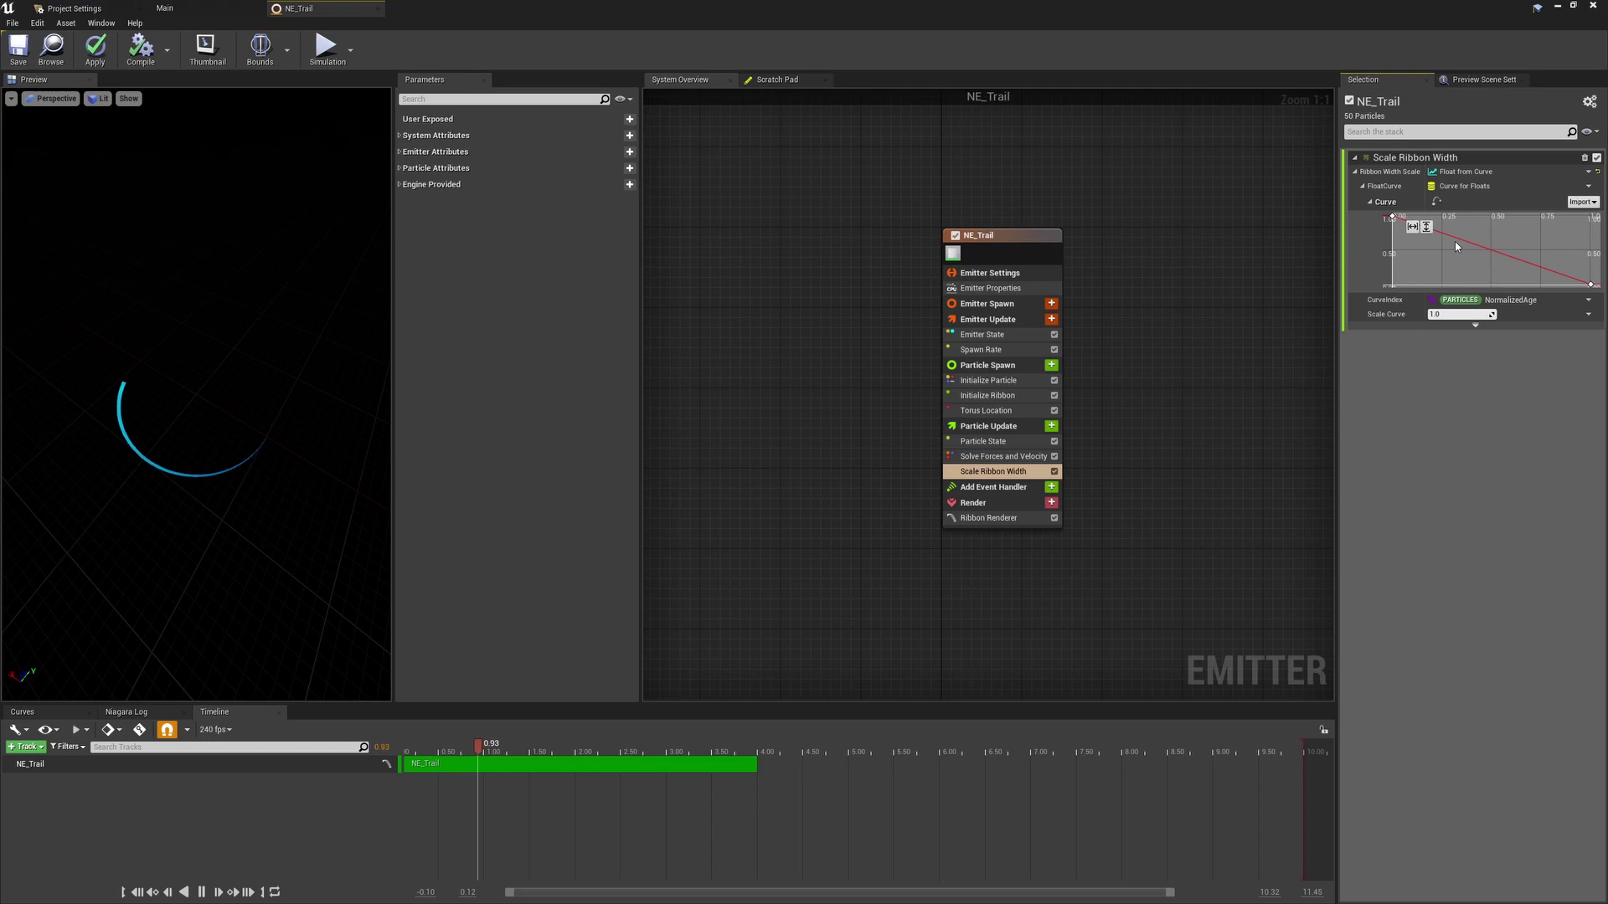
Add a key at about time 0.37 on the ribbon width curve and set the first key's value to 0.5.
right_click(1454, 239)
left_click(1483, 247)
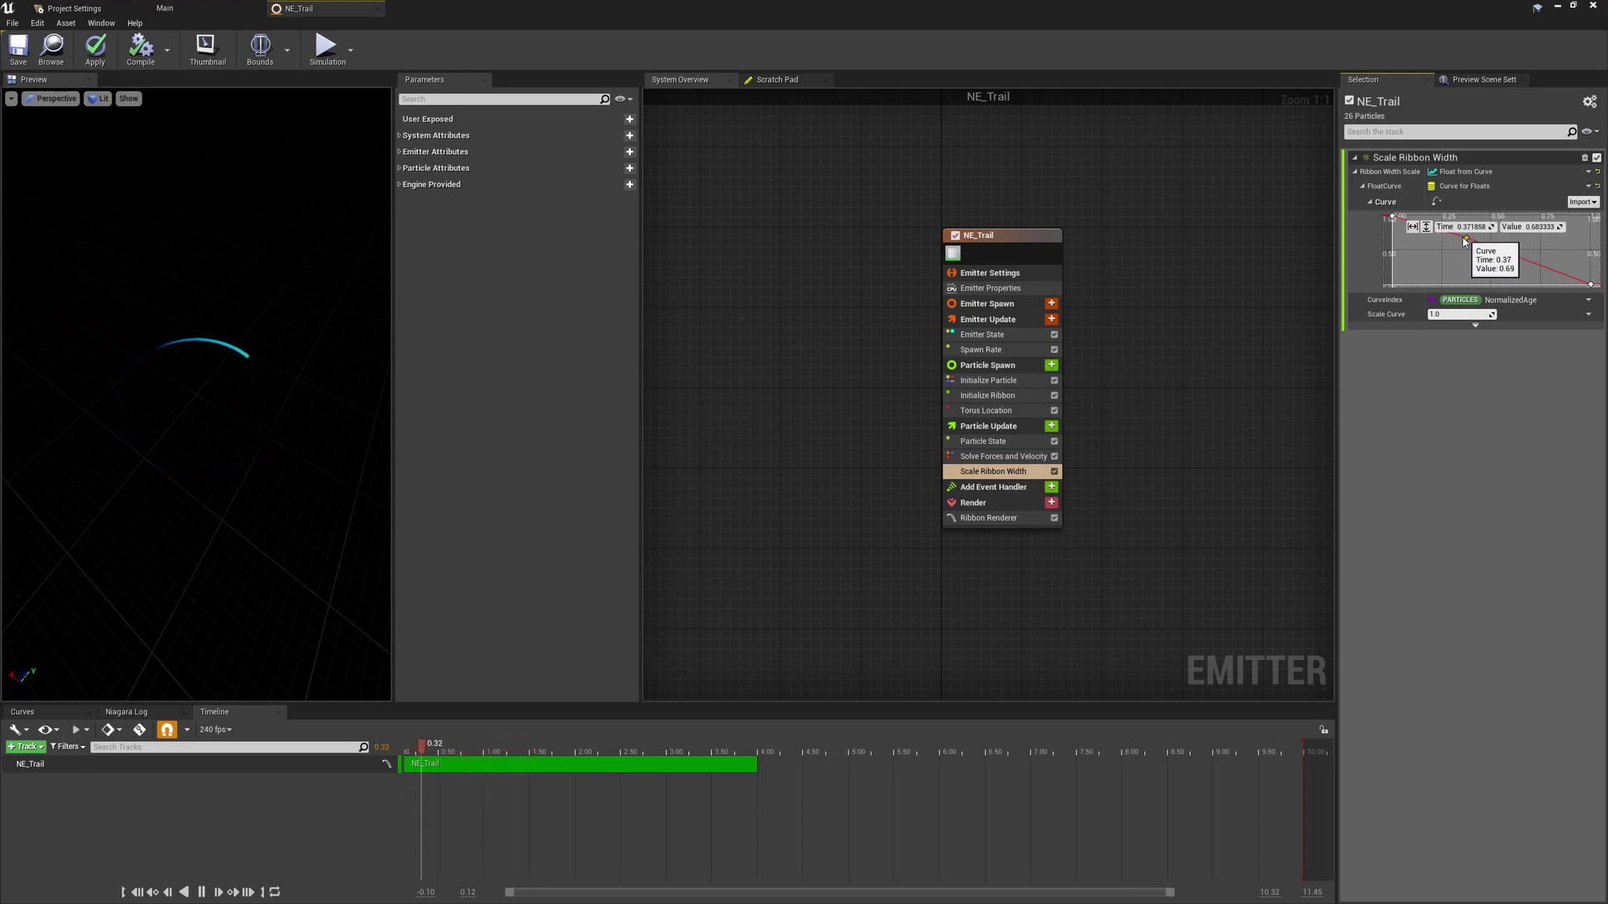
left_click(1393, 217)
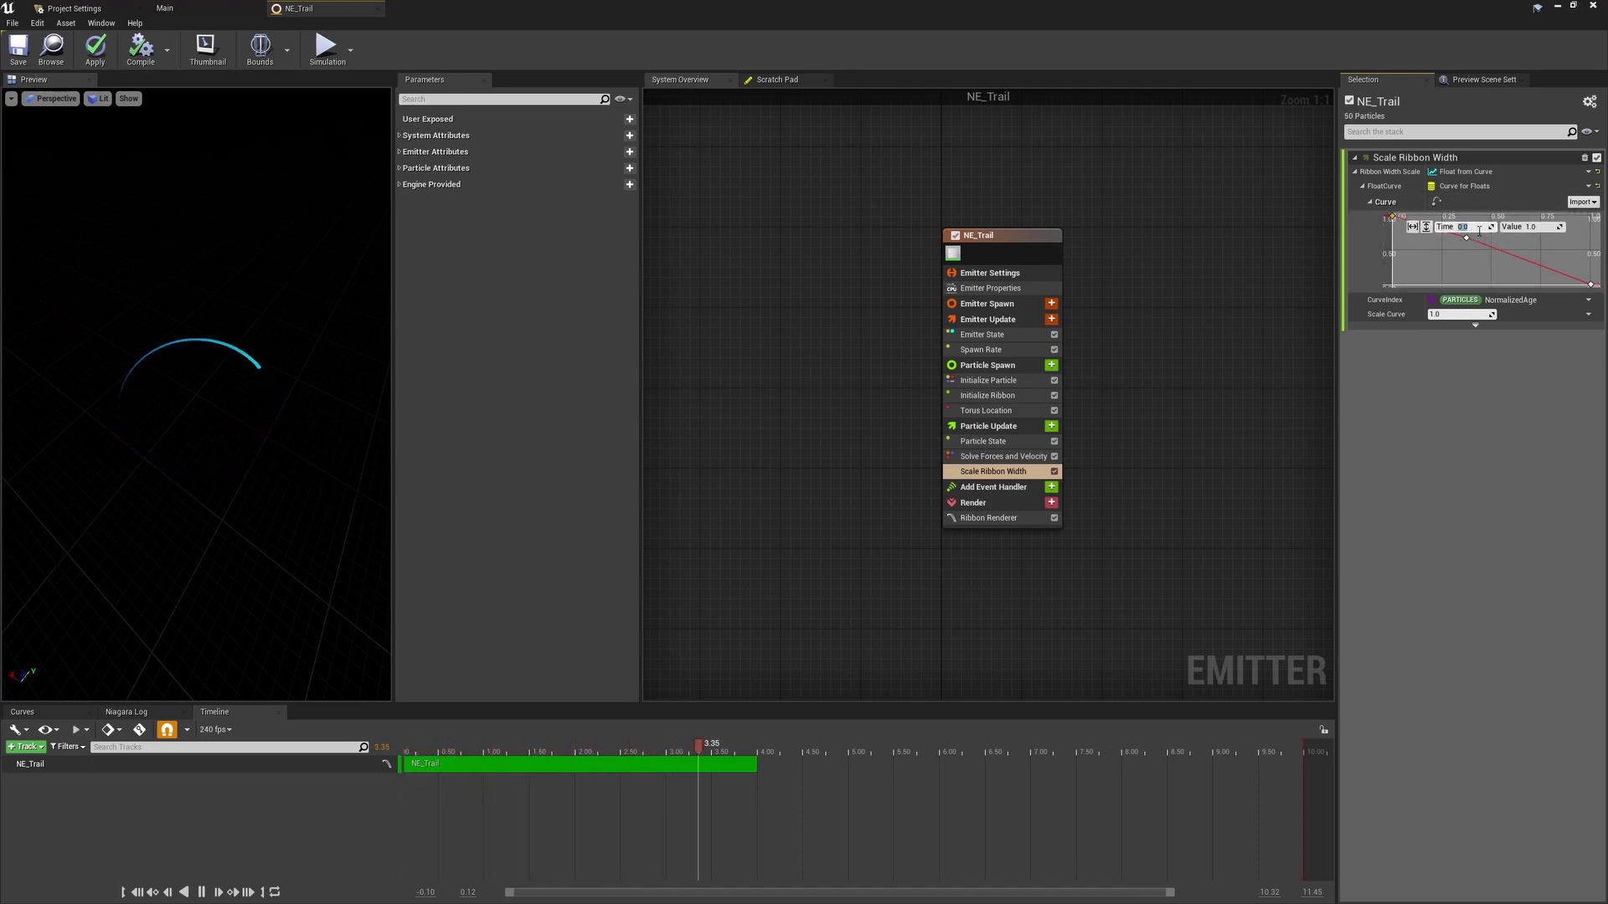
key("Tab")
type("0.5")
key("Return")
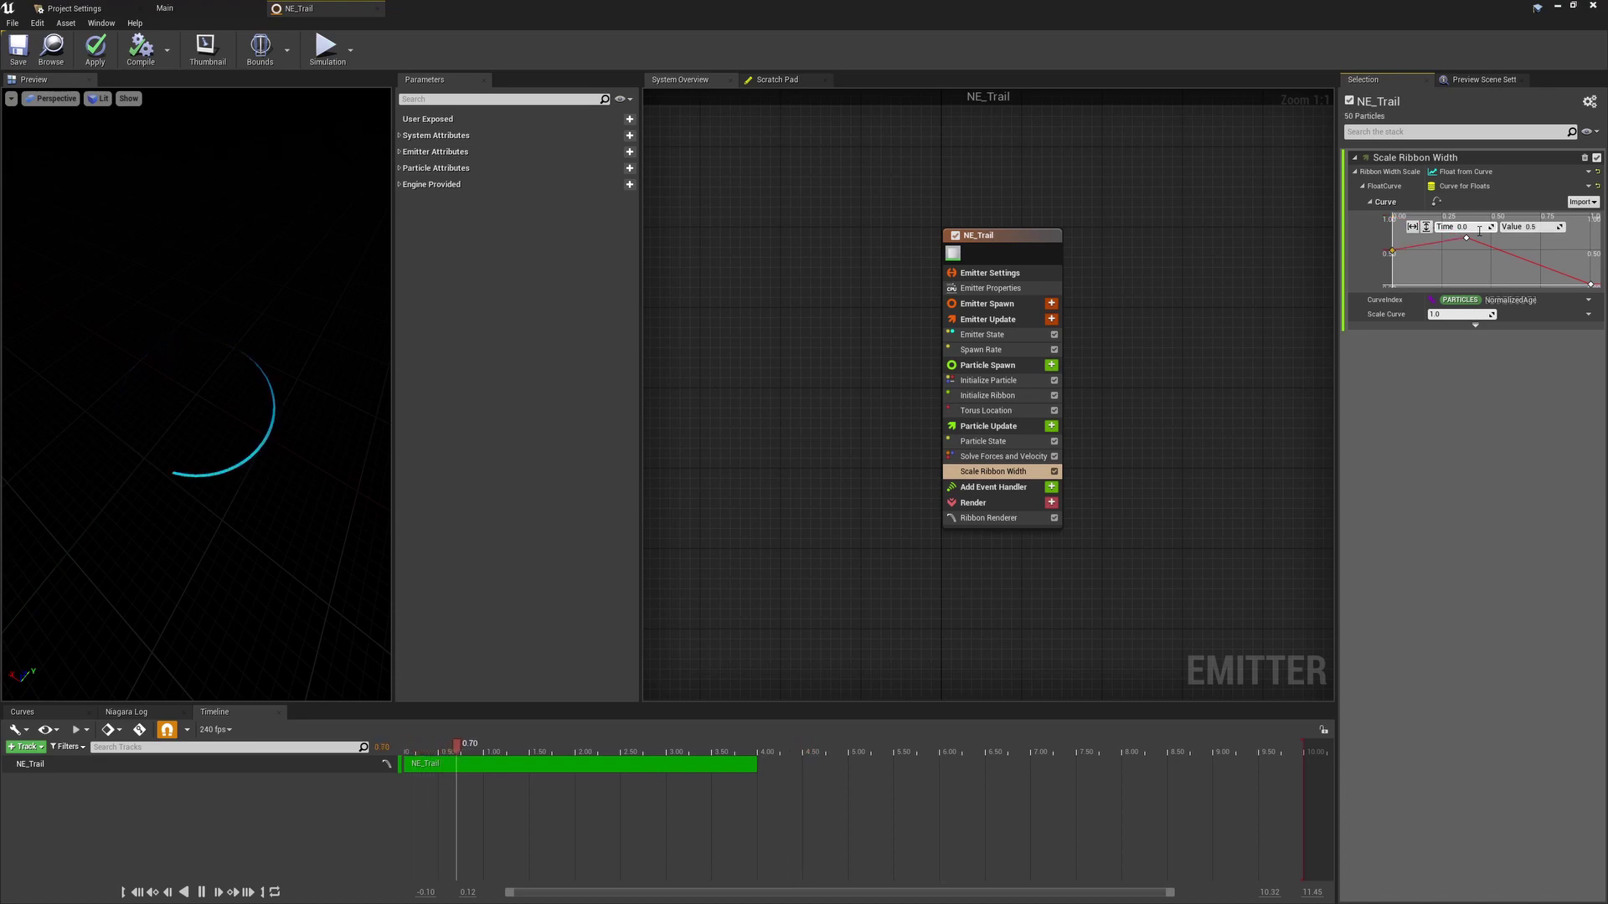
Smooth the middle key of the ribbon width curve and set its value to 1.
left_click_drag(1473, 246, 1459, 232)
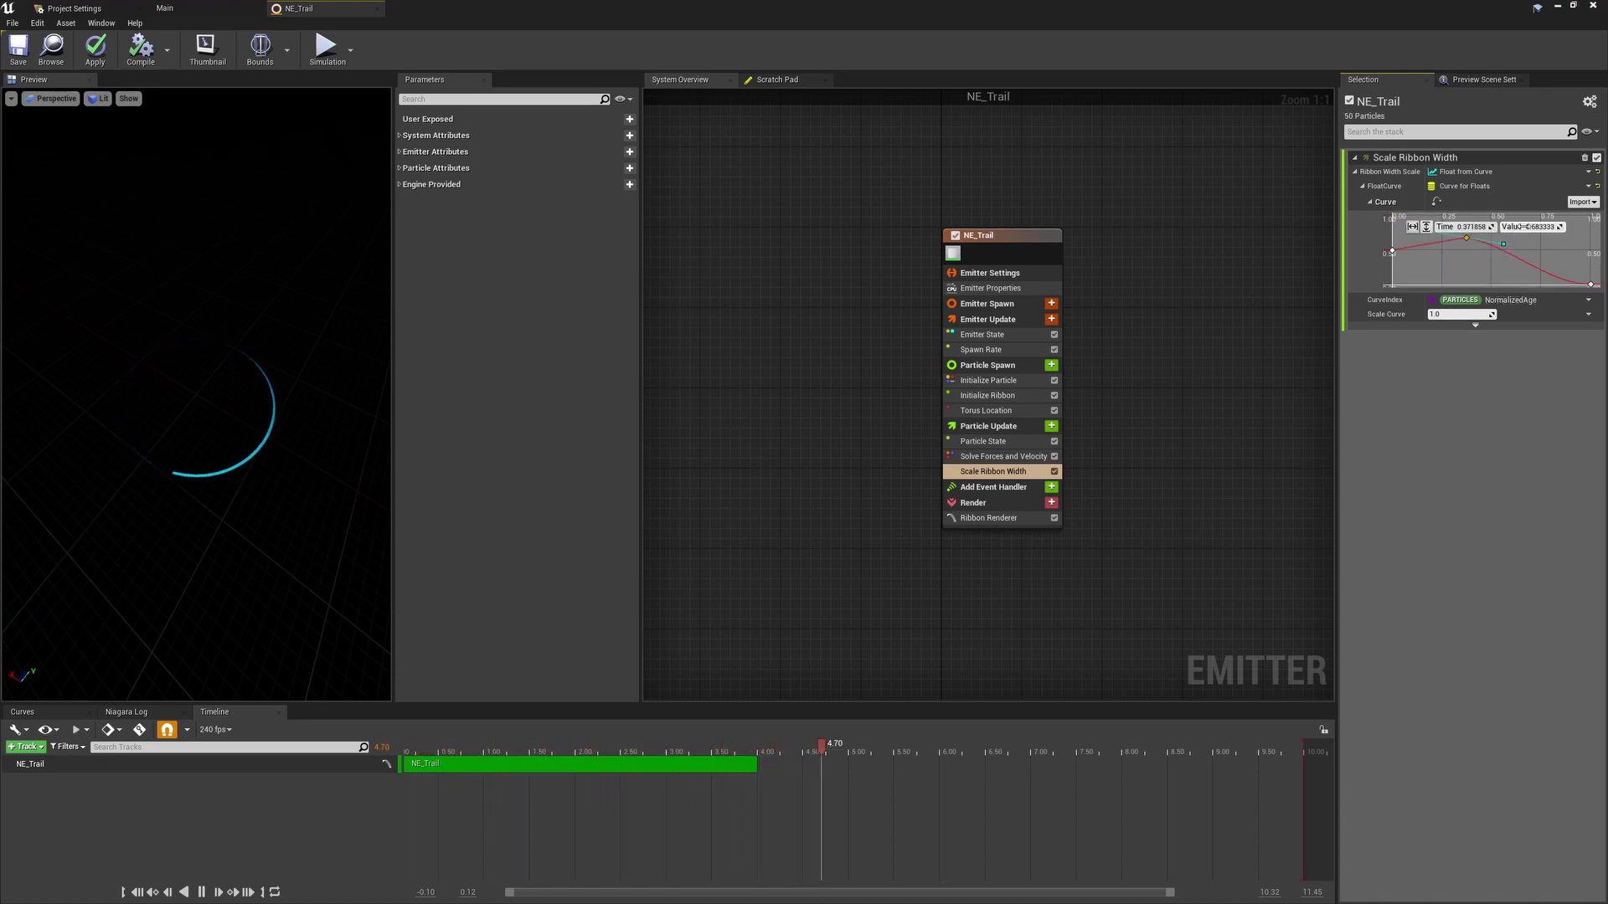
left_click(1546, 227)
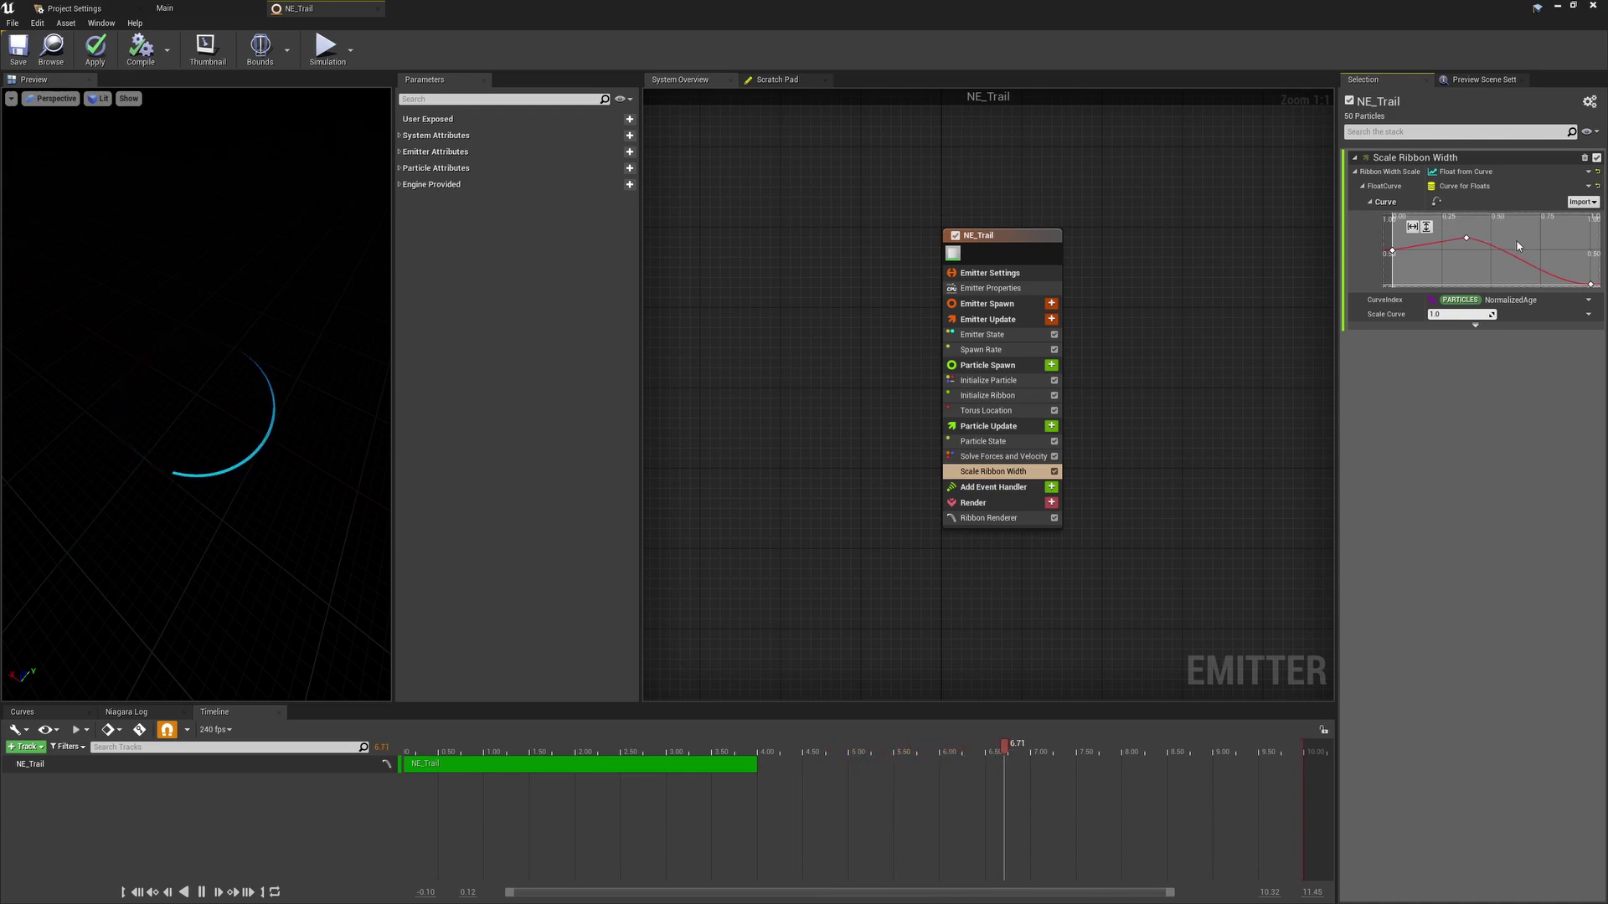
left_click_drag(1457, 236, 1458, 235)
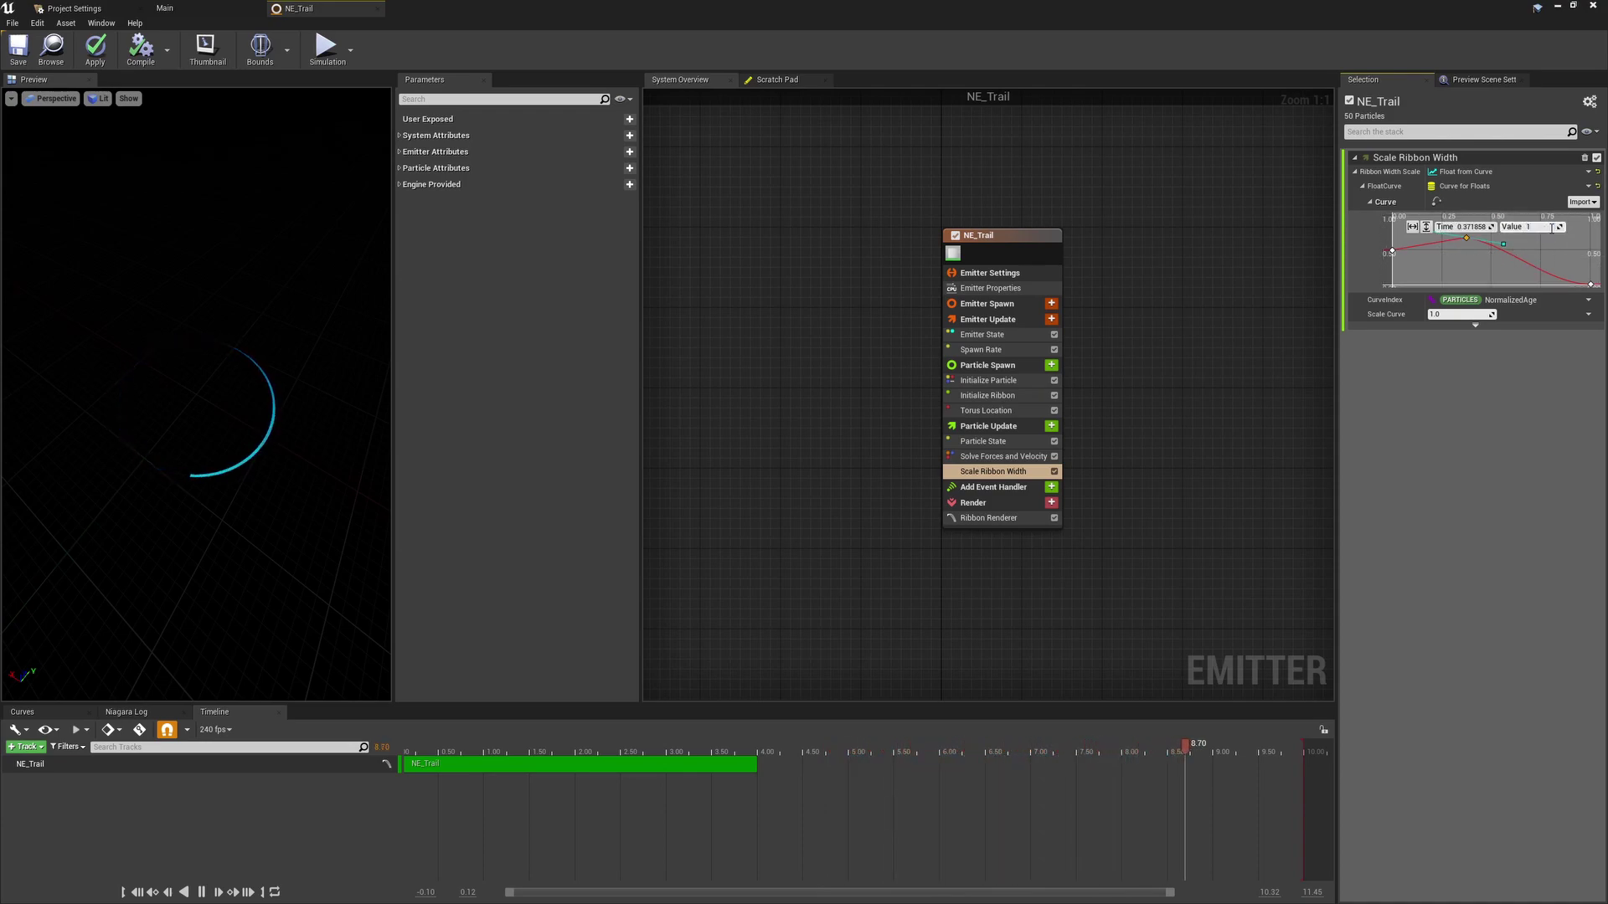
key("Return")
Smooth all keys of the ribbon width curve and raise the middle key to about value 1.89 at time 0.39.
key("f")
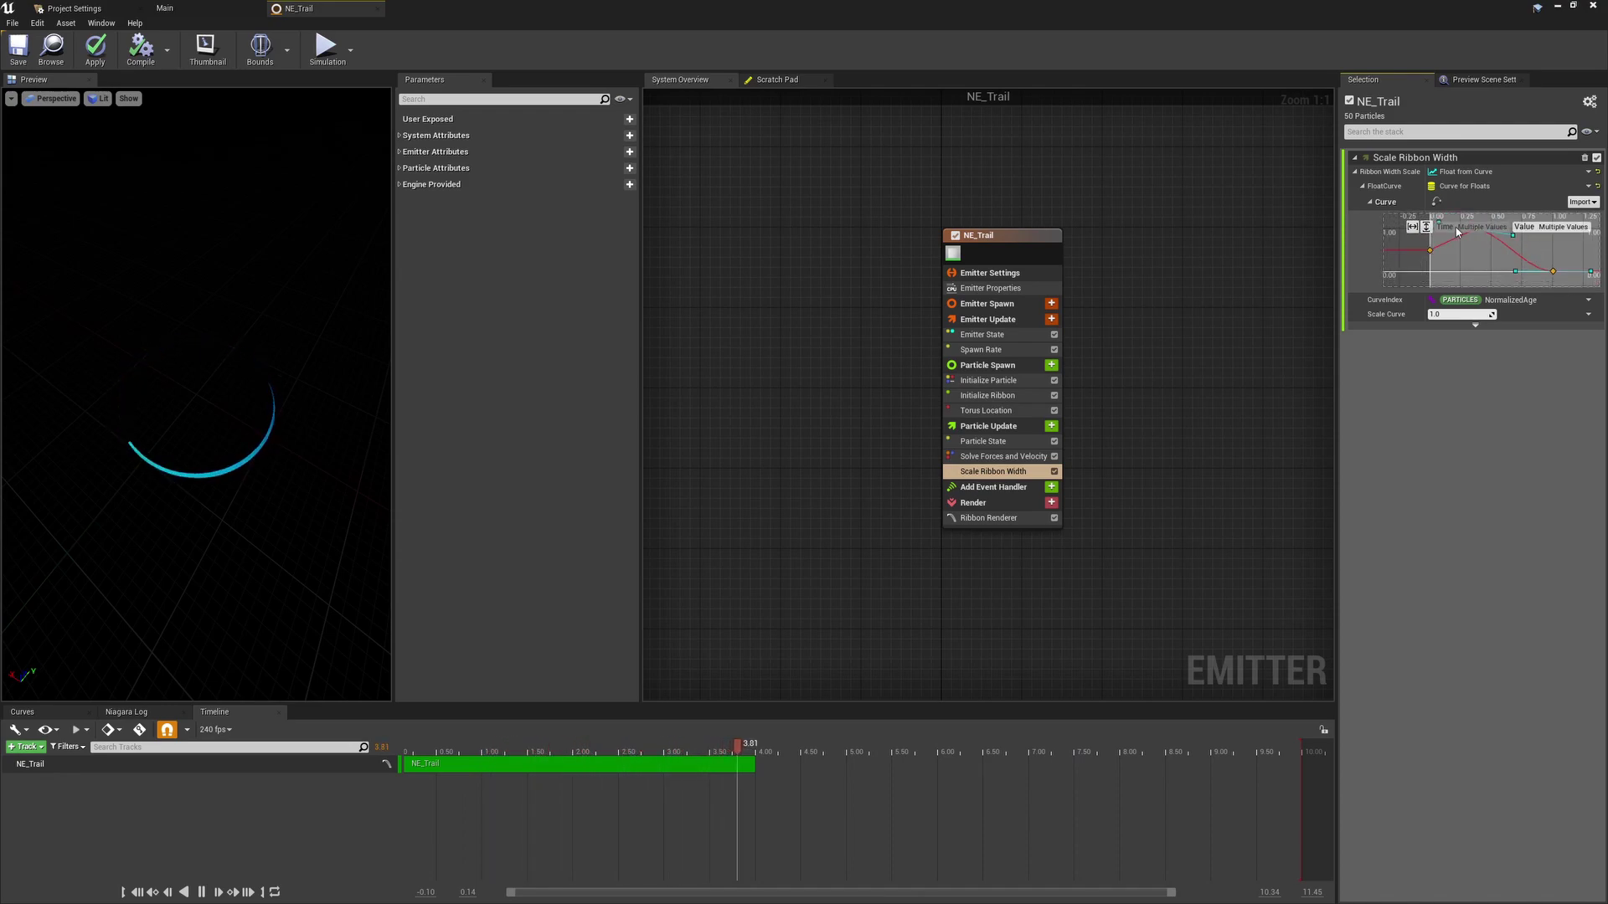
right_click(1481, 232)
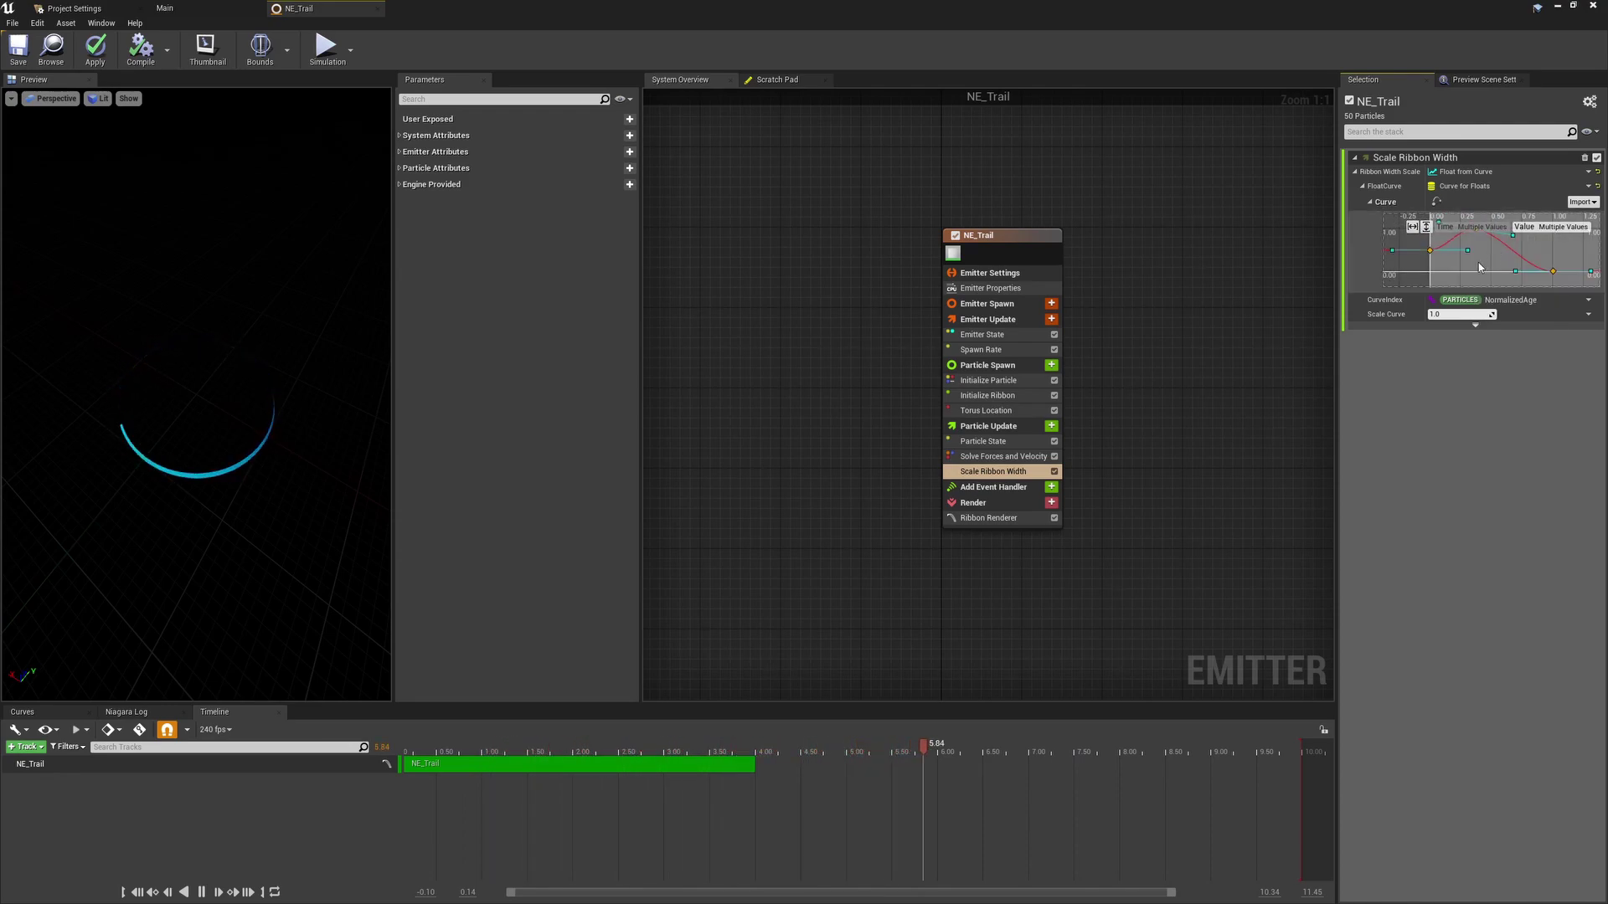
scroll(1480, 254, "down", 2)
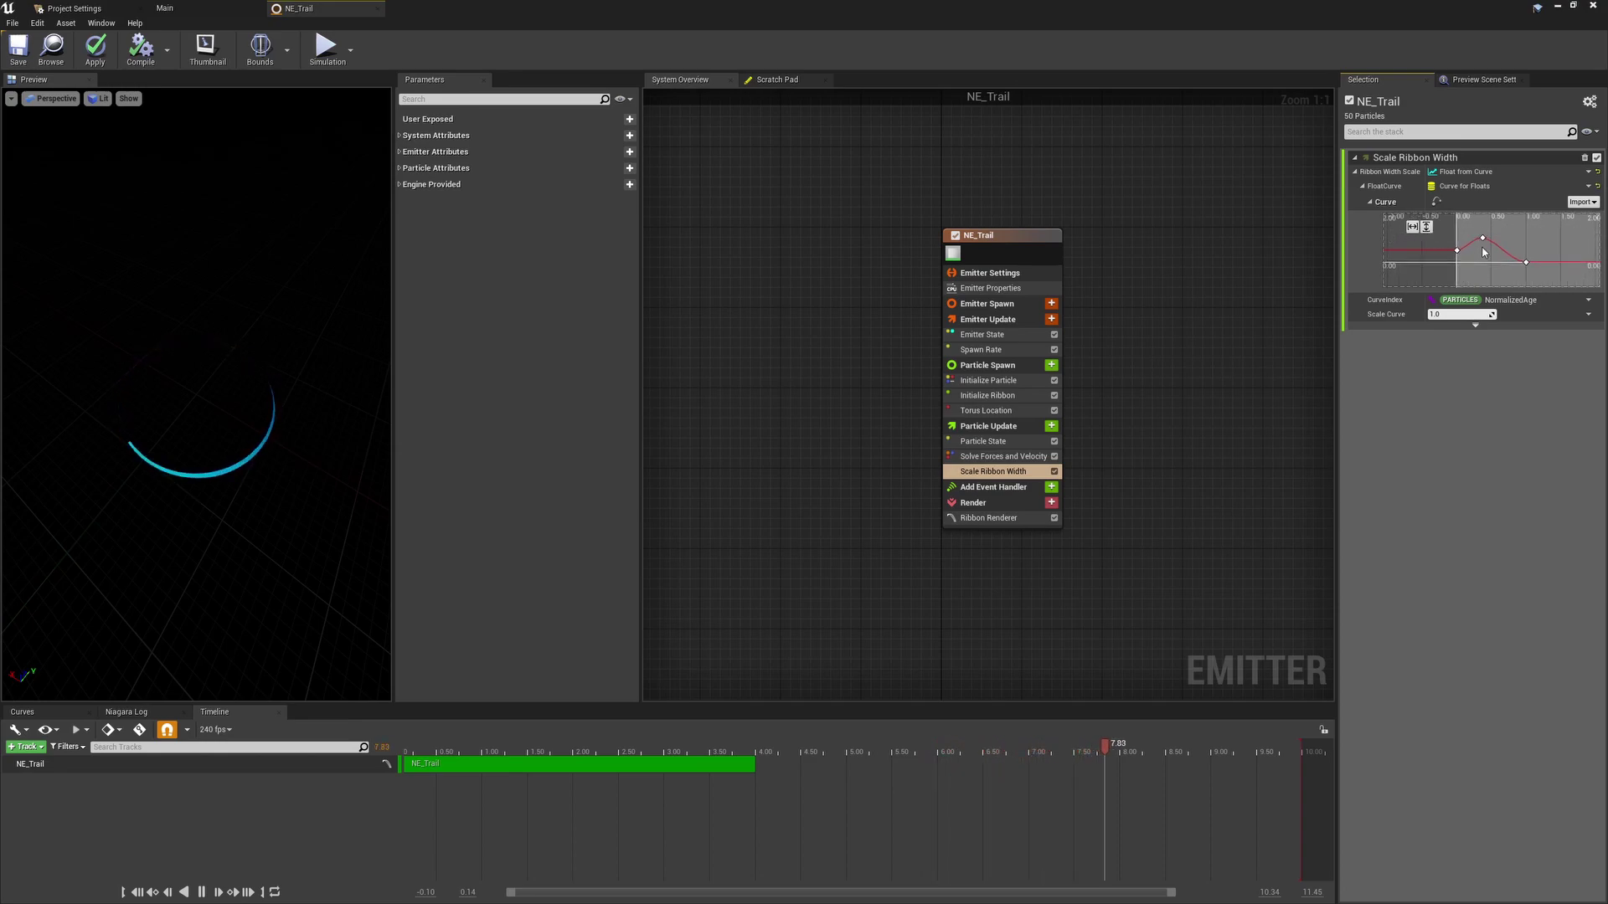
mouse_move(1482, 239)
left_mouse_down()
mouse_move(1484, 219)
mouse_move(1482, 243)
left_mouse_up()
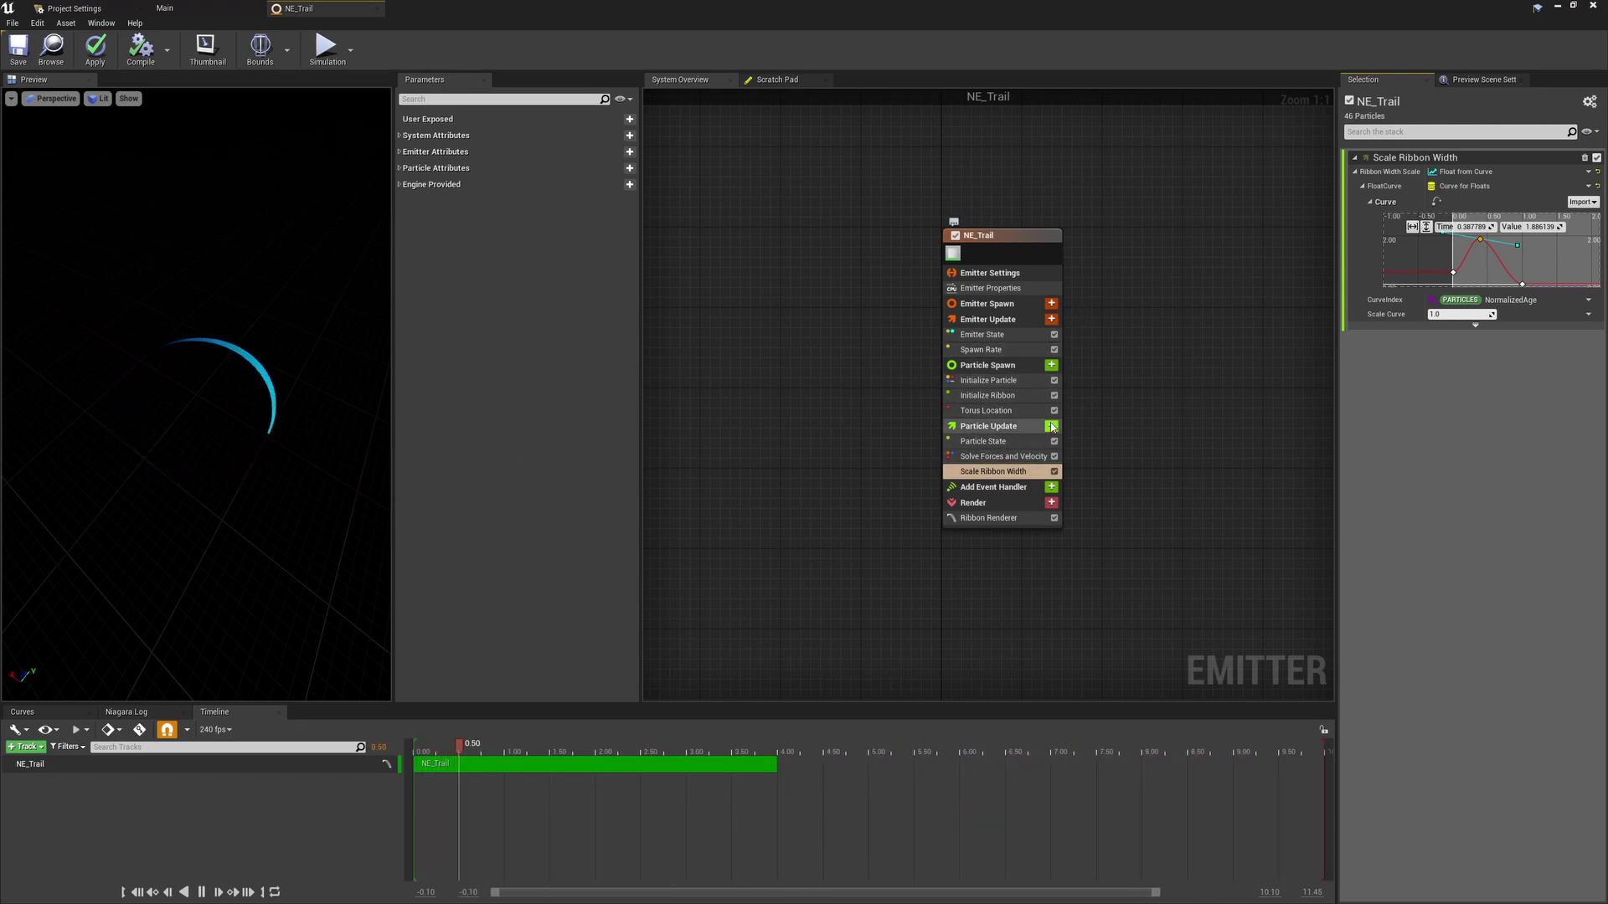
Set the ribbon width in the Initialize Ribbon module to 10.
left_click(1001, 350)
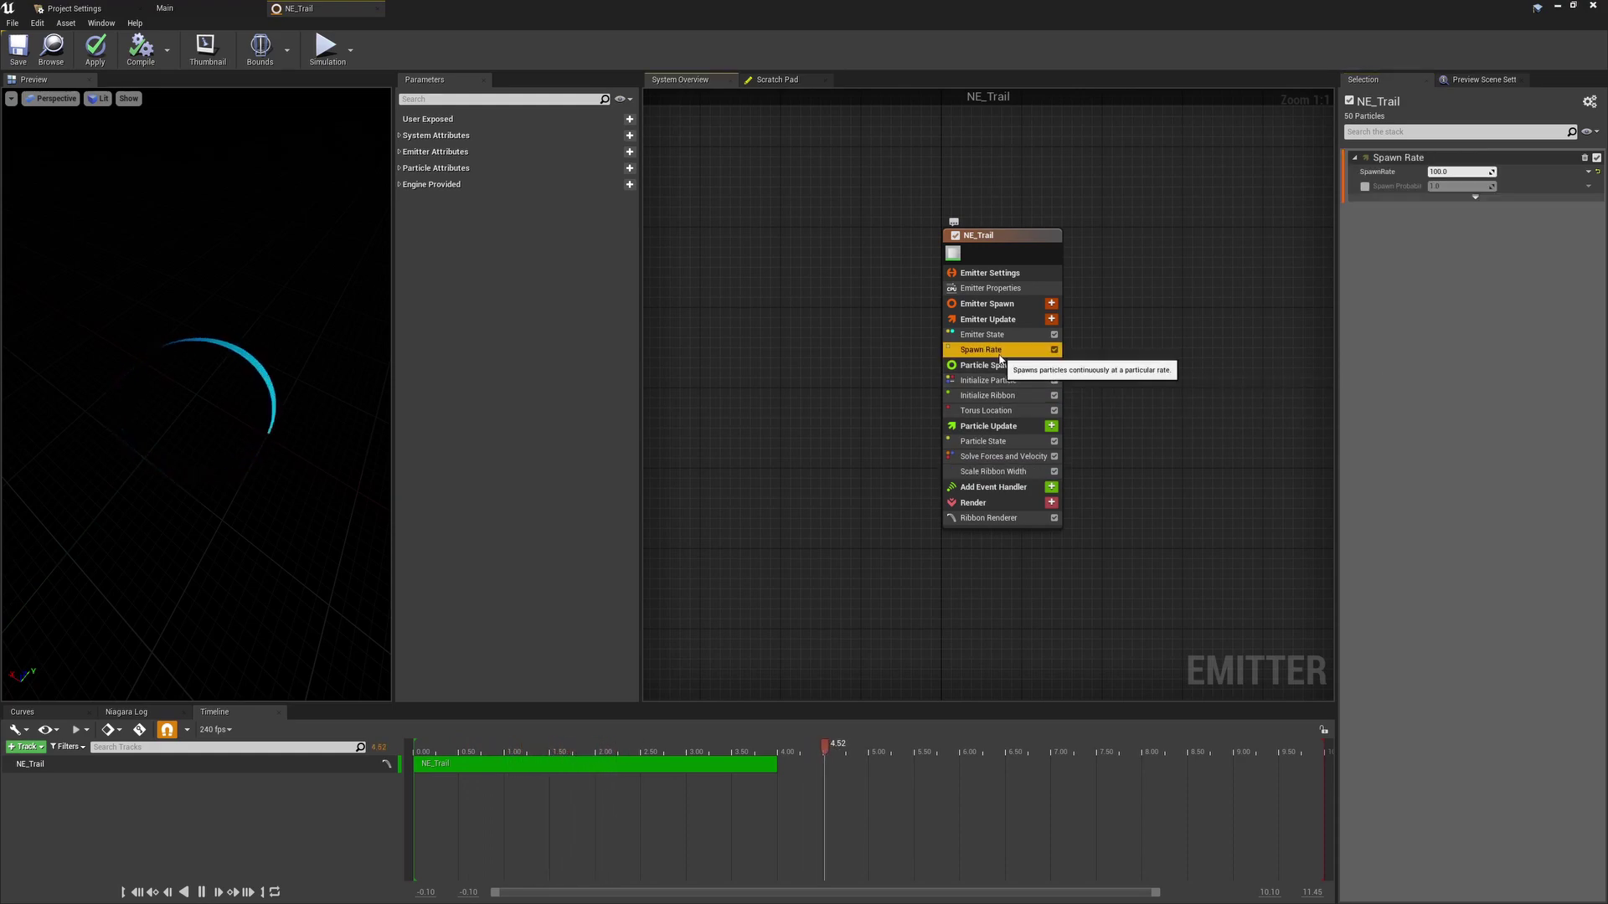
left_click(1009, 381)
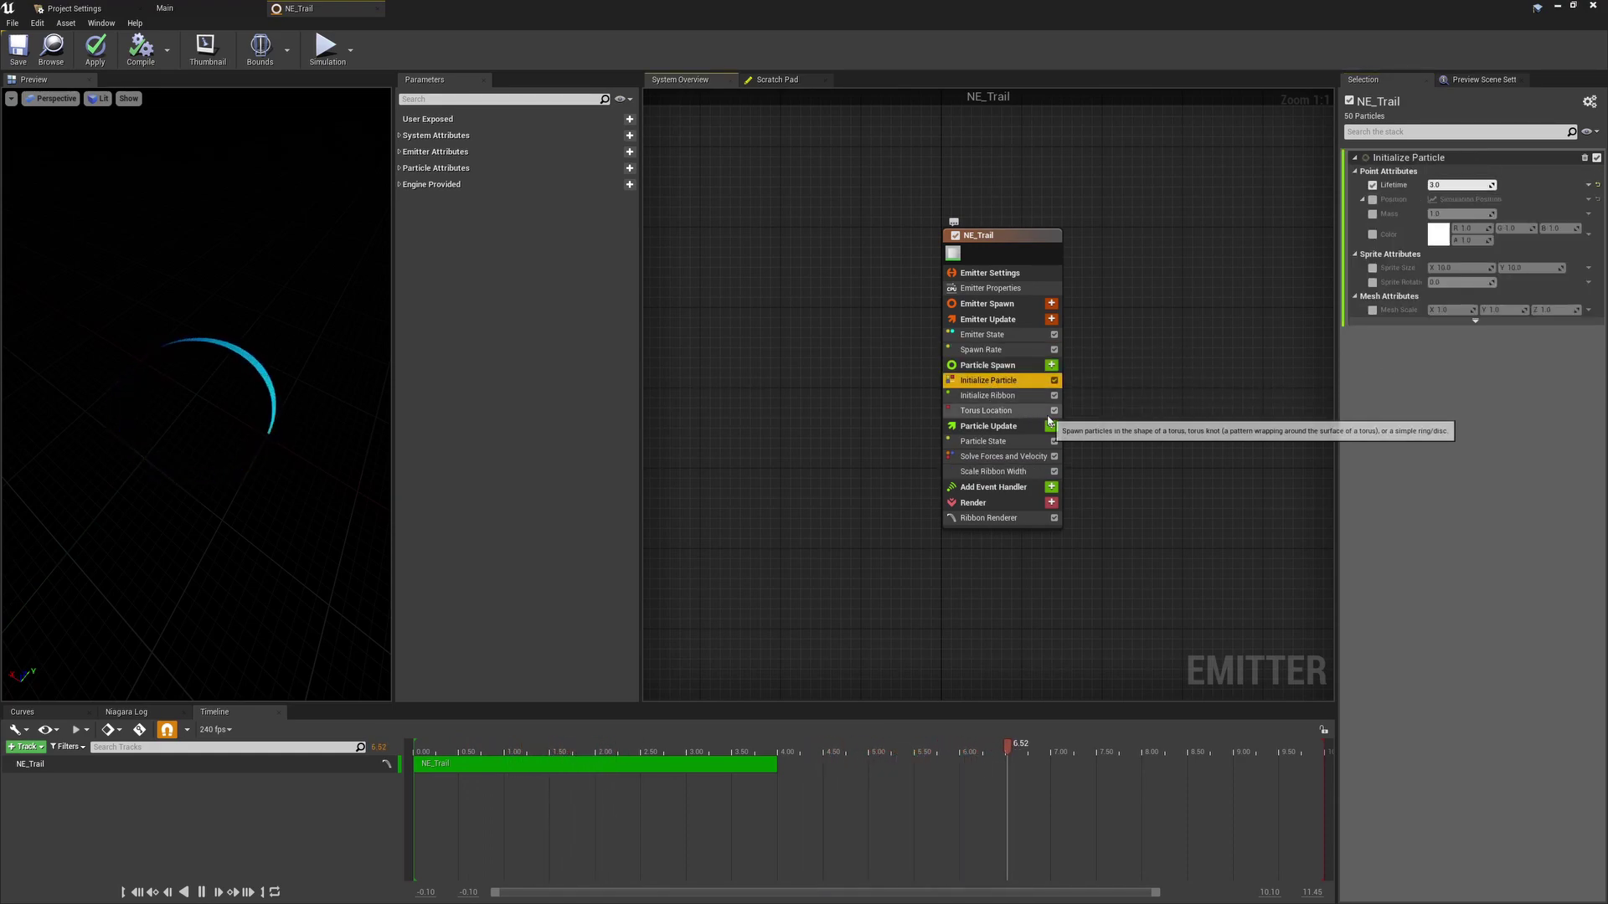
left_click(1001, 396)
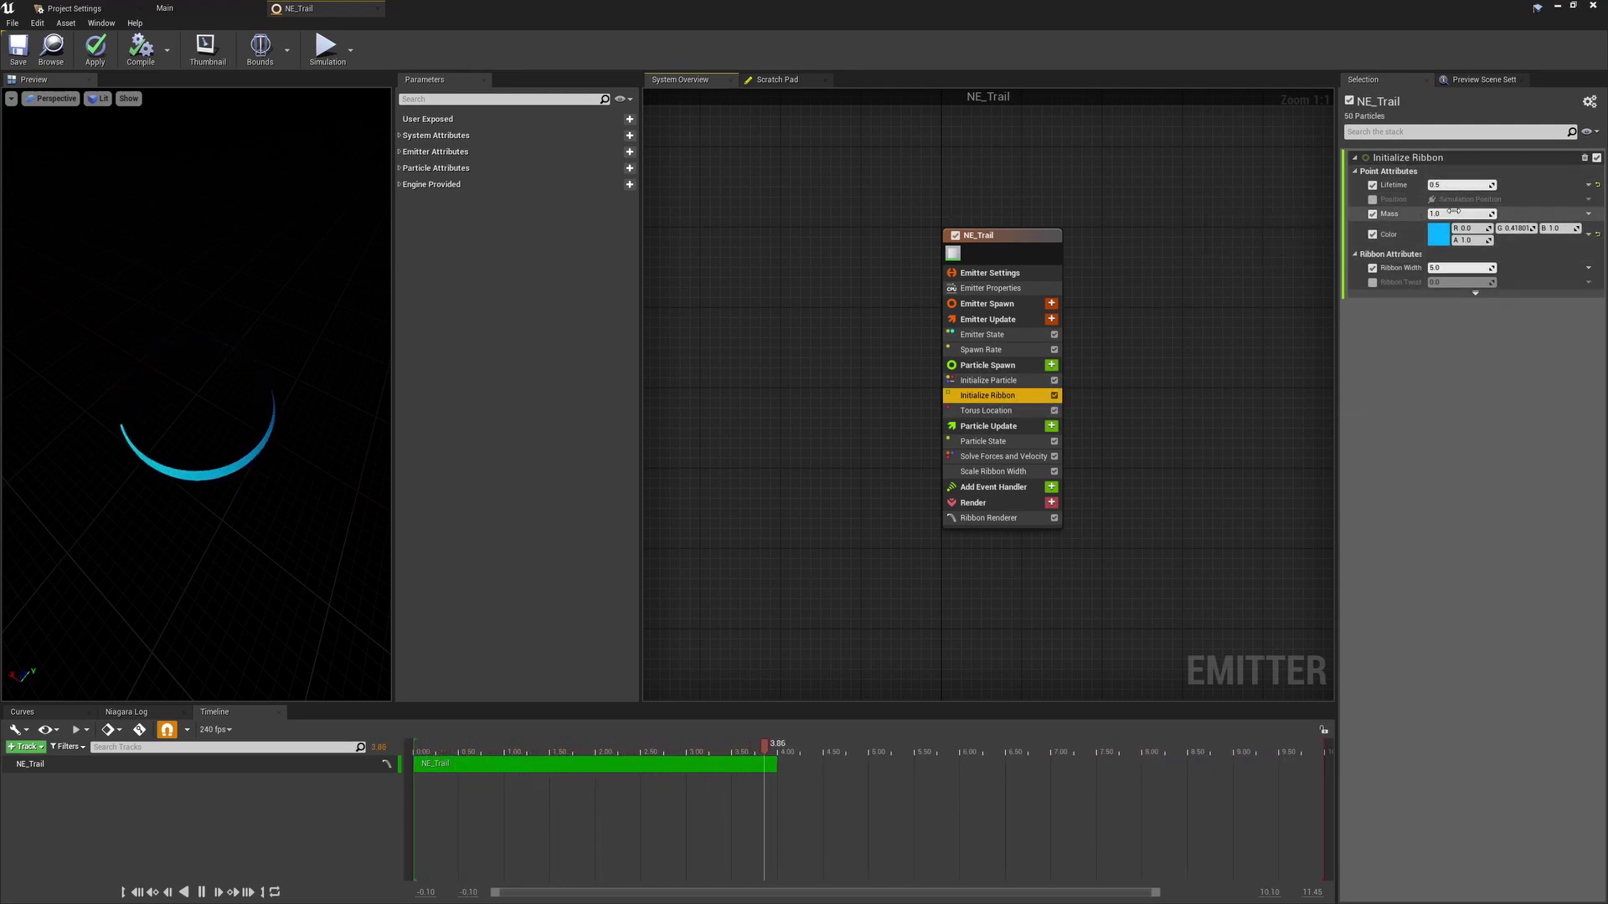
left_click(1438, 267)
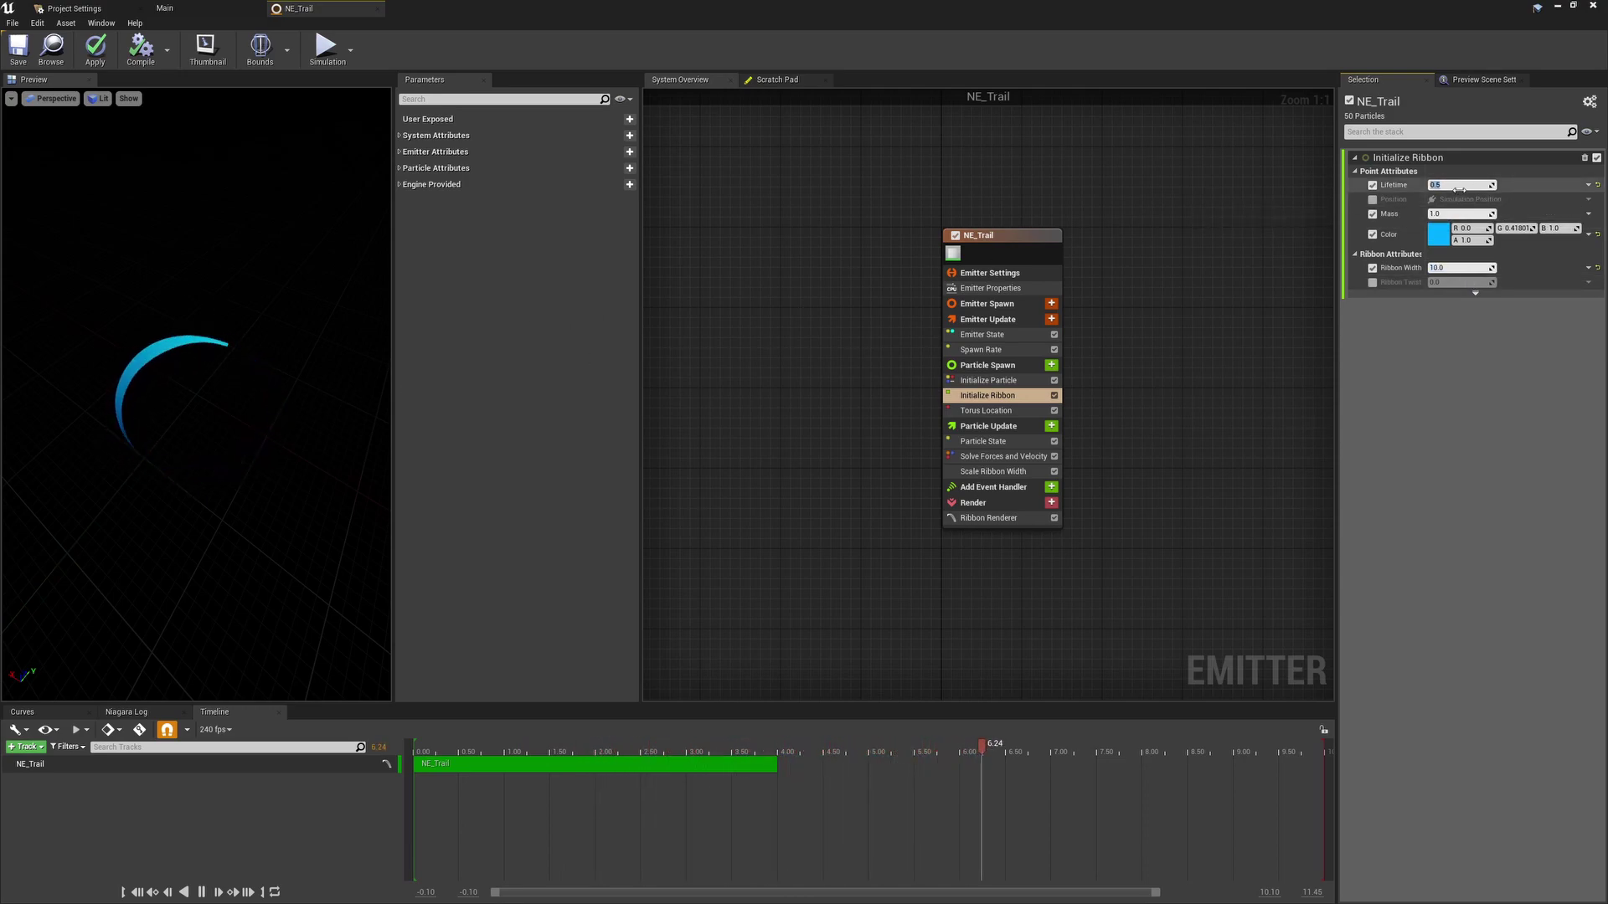
Try Initialize Ribbon lifetimes of 3 and 1, and return the lifetime to 0.5.
type("3")
key("Return")
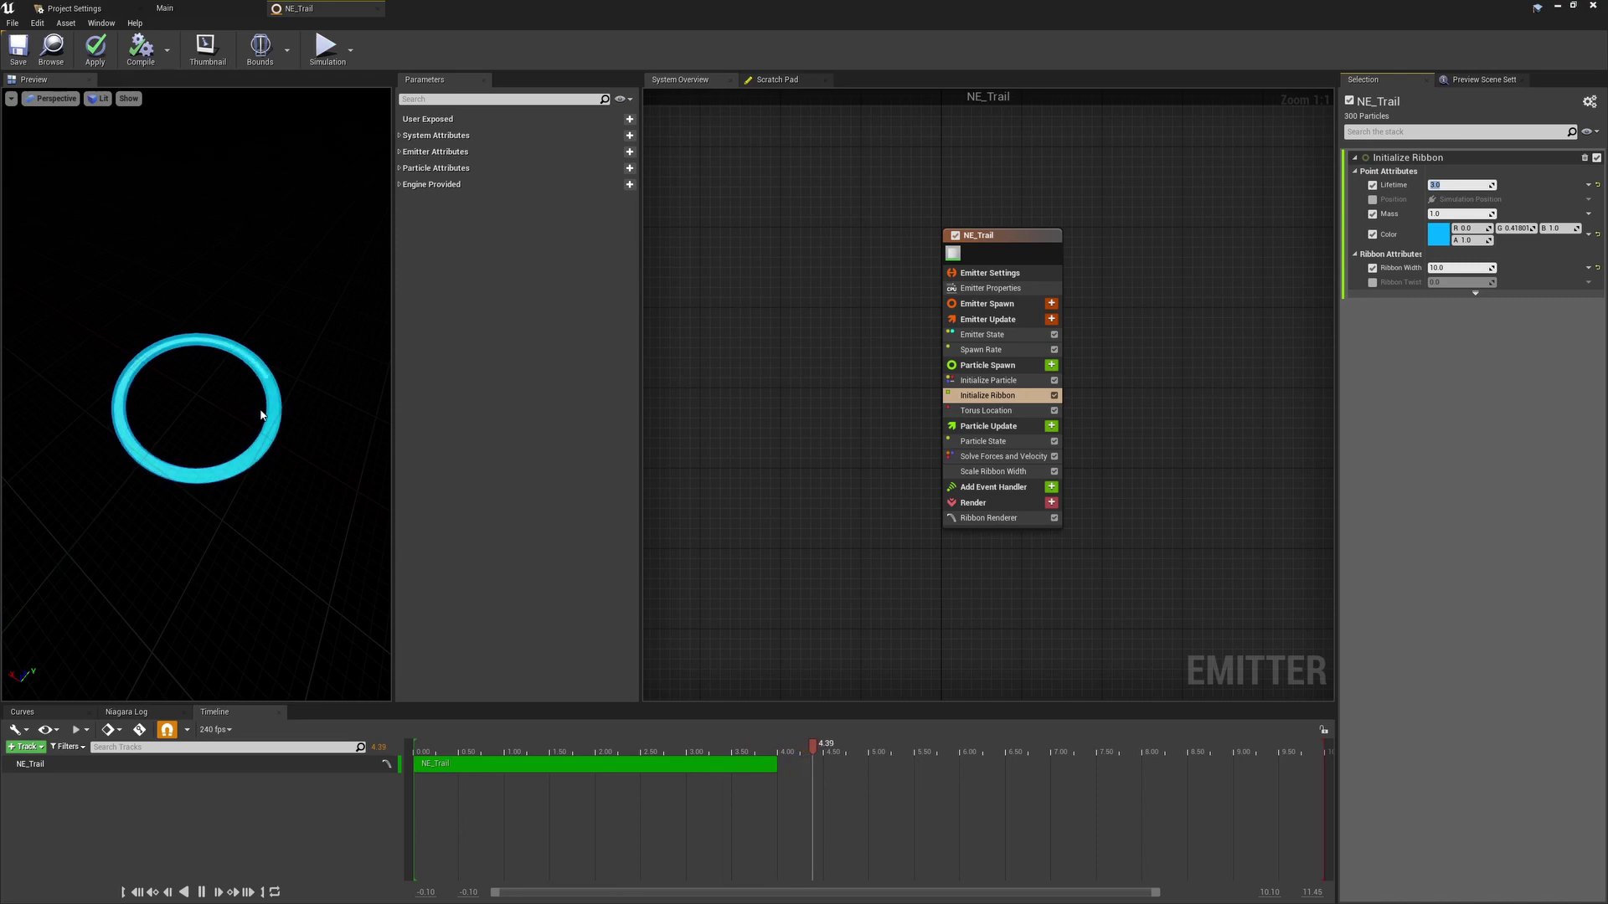
type("1")
key("Return")
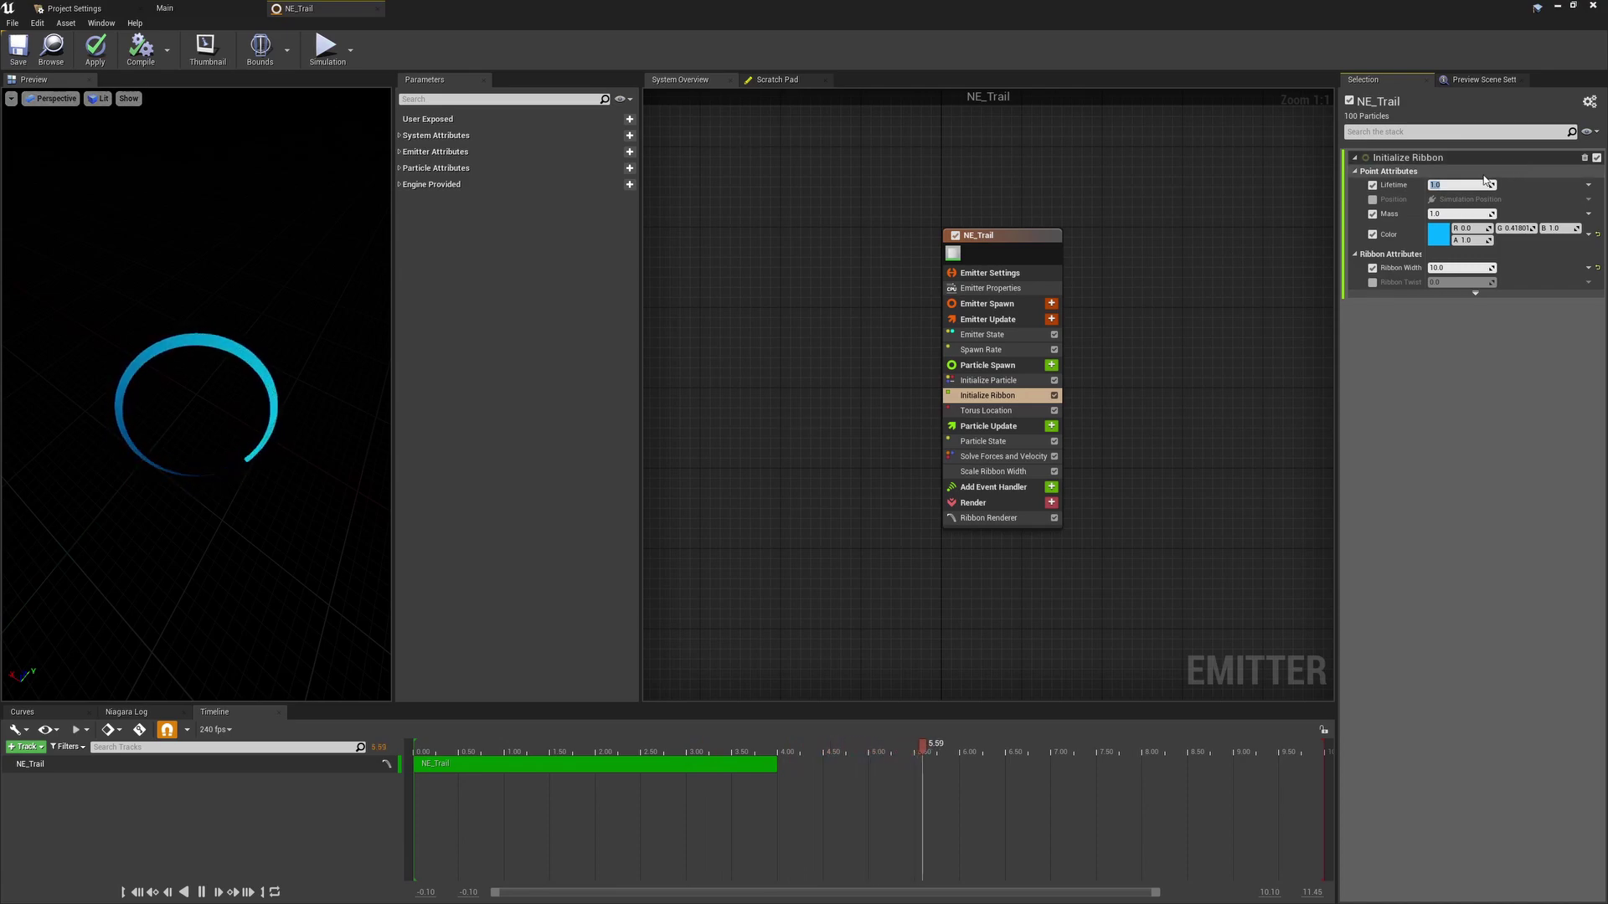
type("0.5")
key("Return")
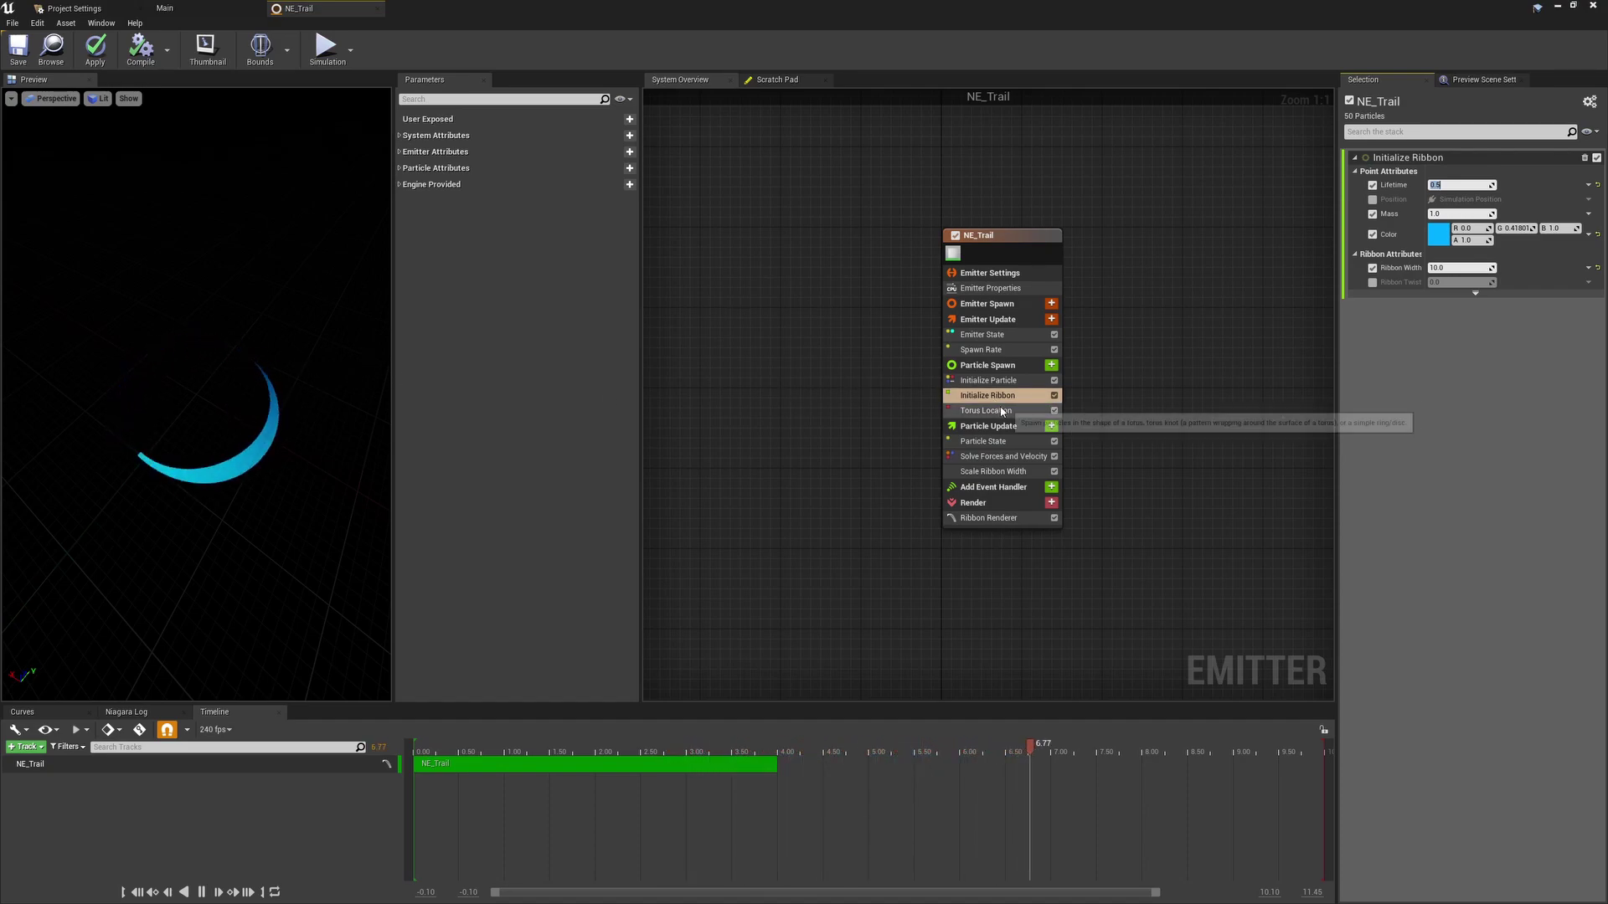
Disable the Torus Location module briefly and enable it again.
left_click(1050, 411)
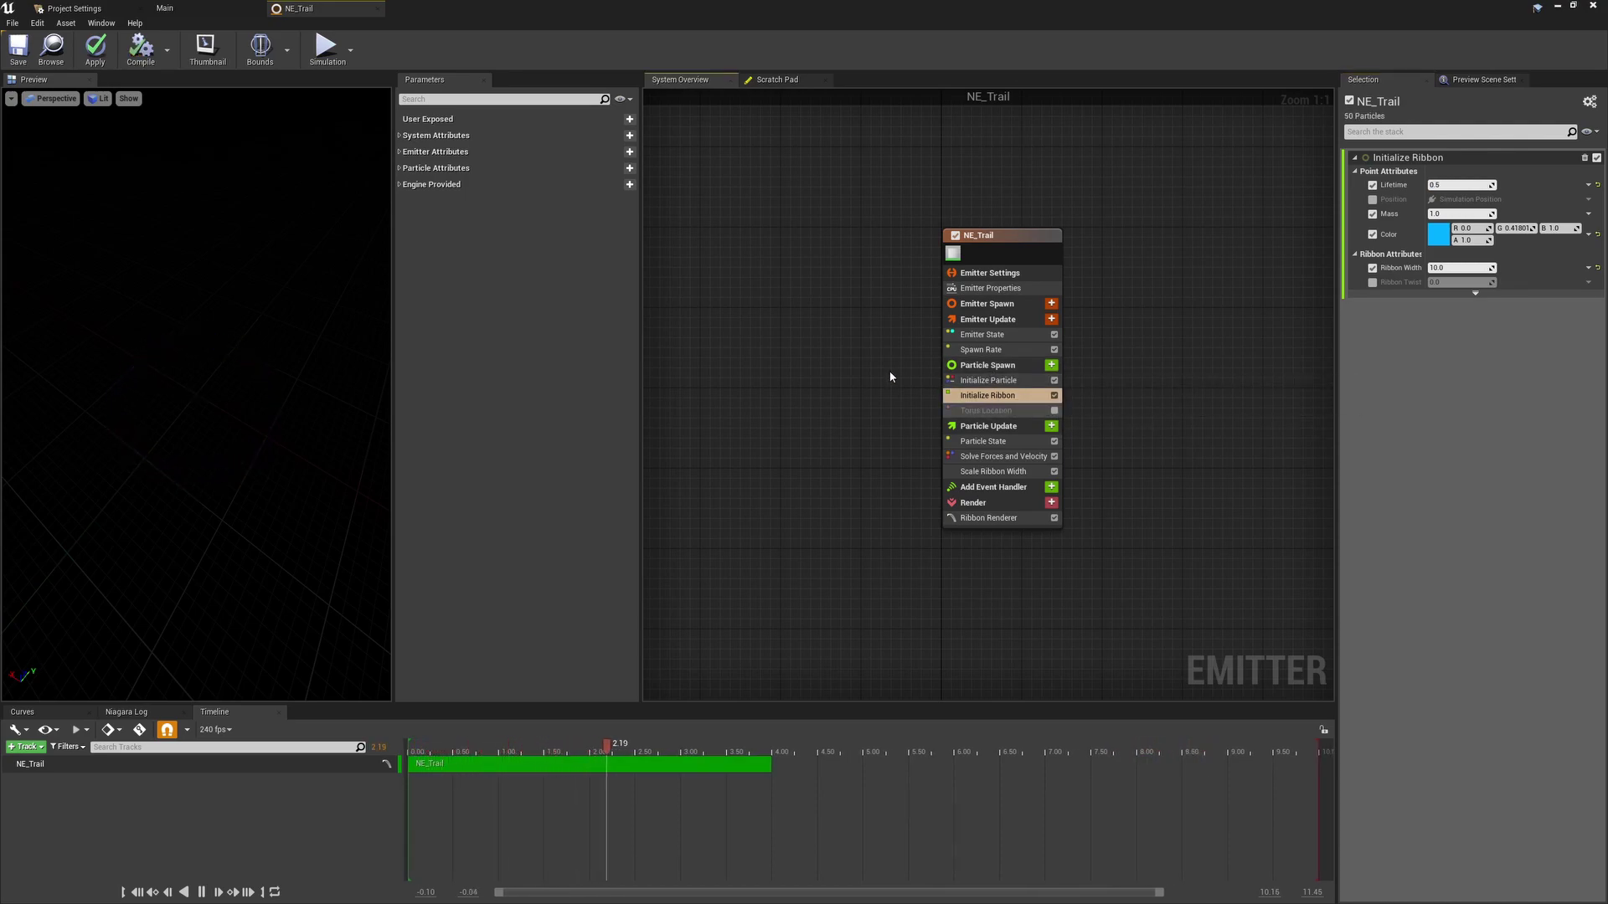
left_click(1055, 411)
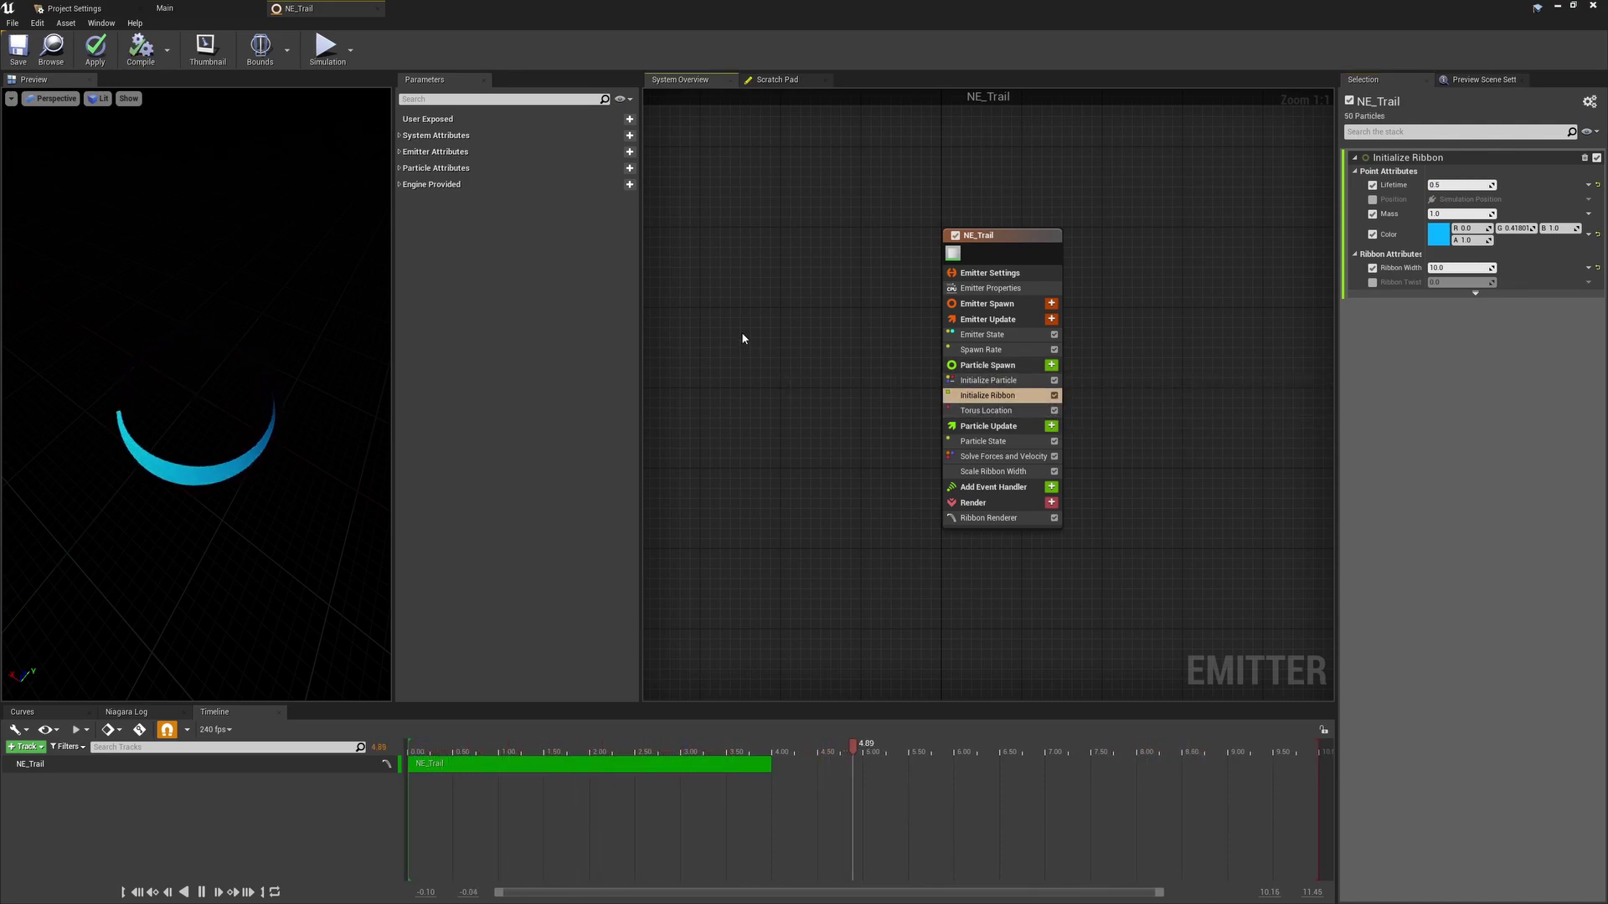
Compile the NE_Trail emitter, disable its Torus Location module and return to the Main level.
left_click(140, 49)
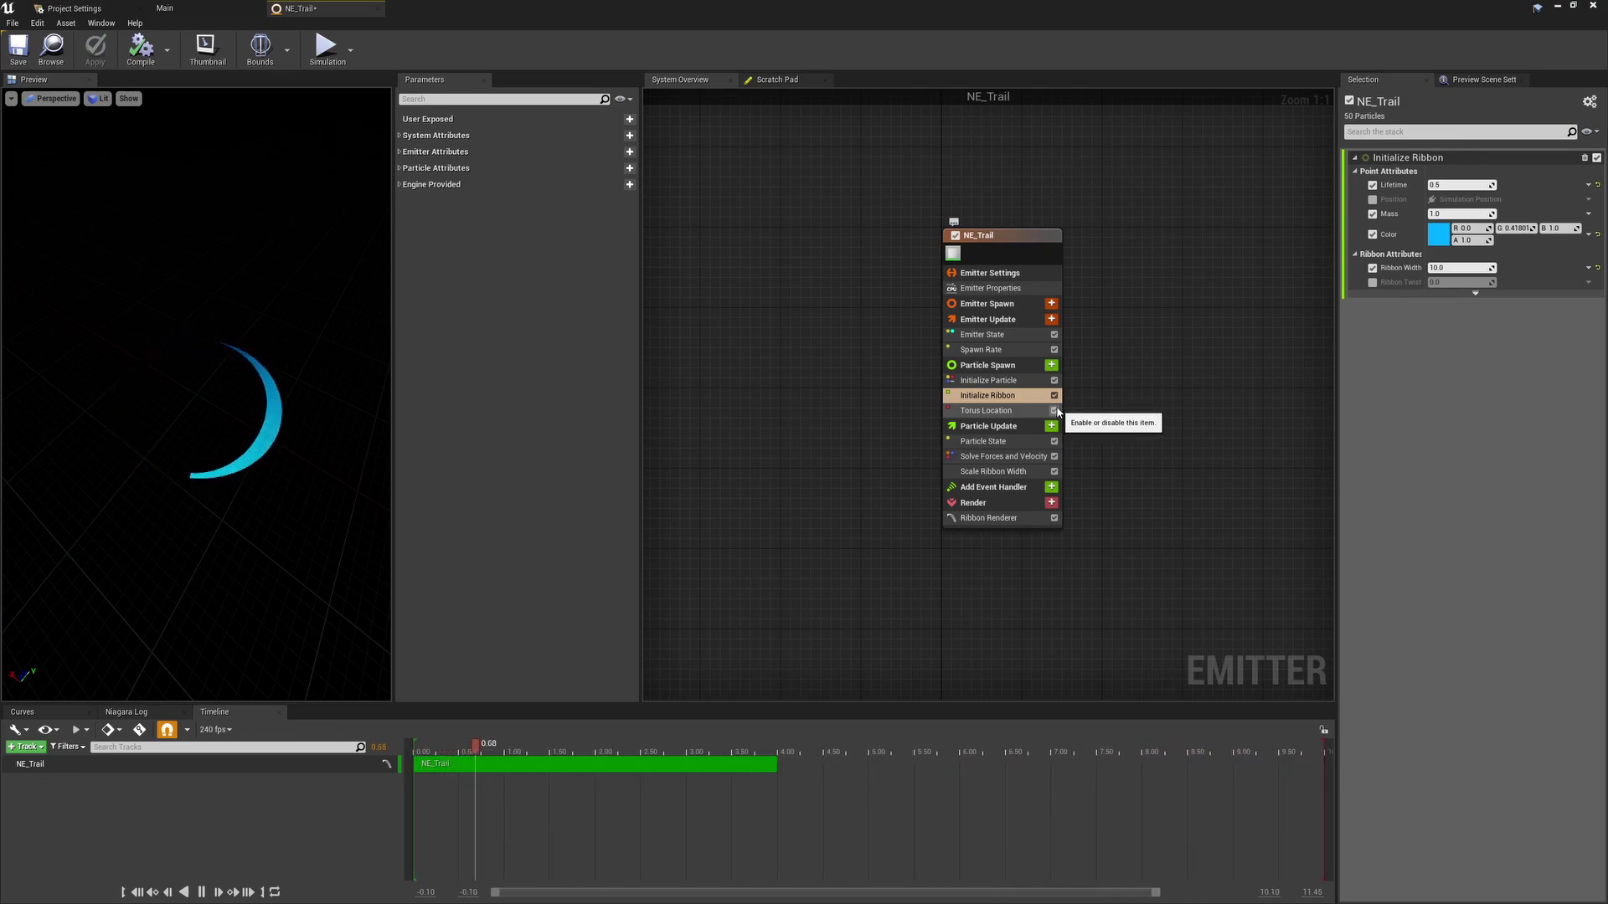
left_click(1055, 410)
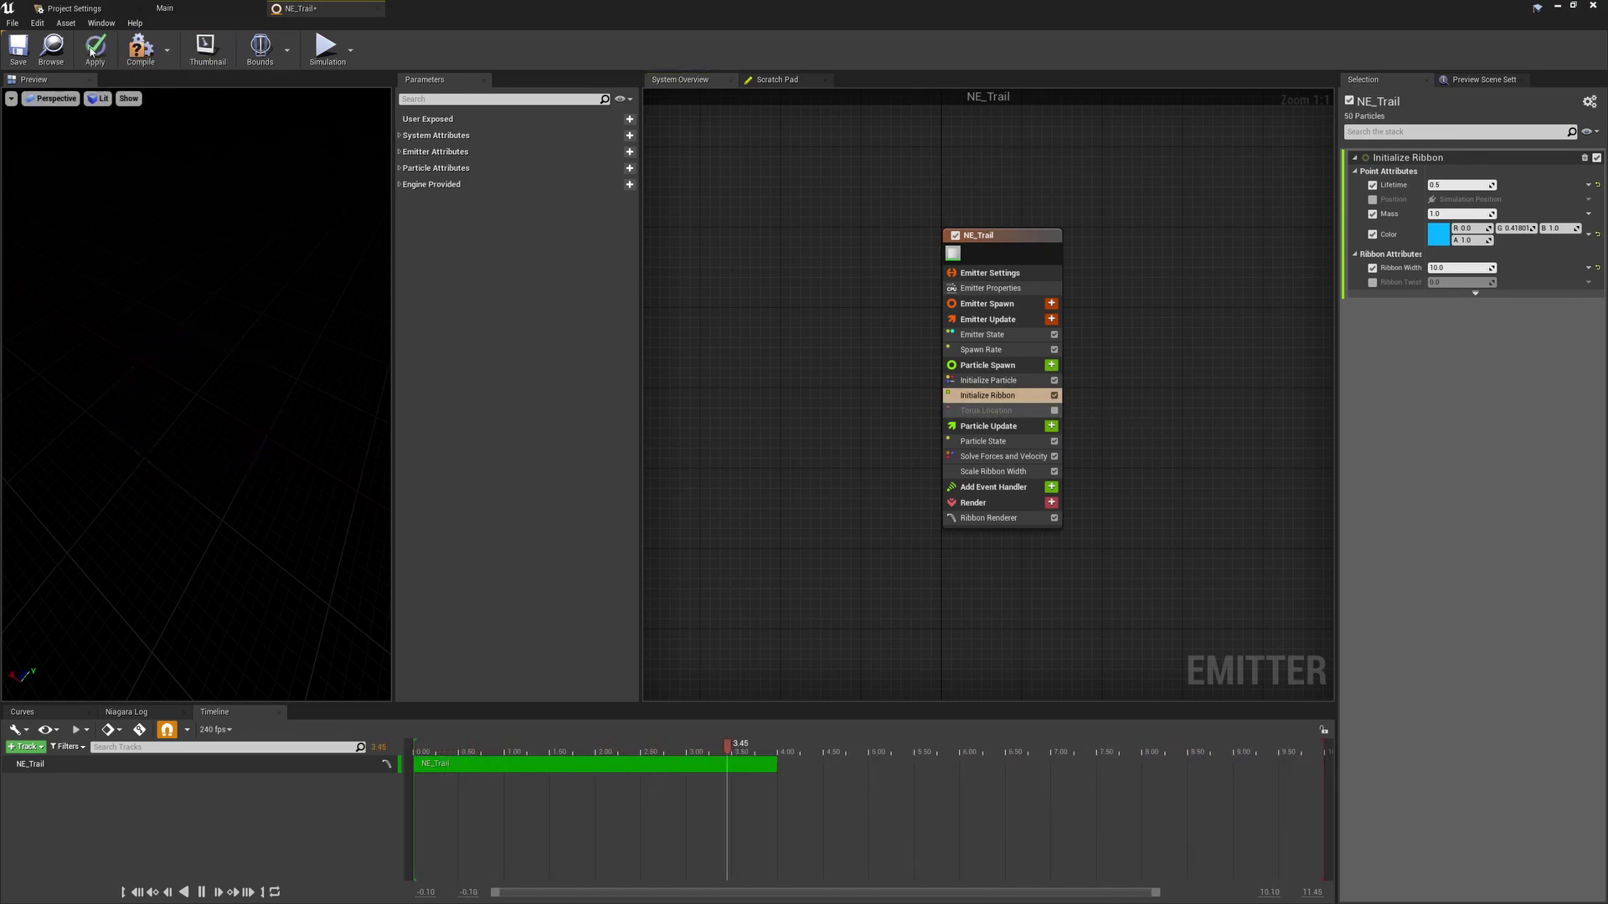
left_click(182, 8)
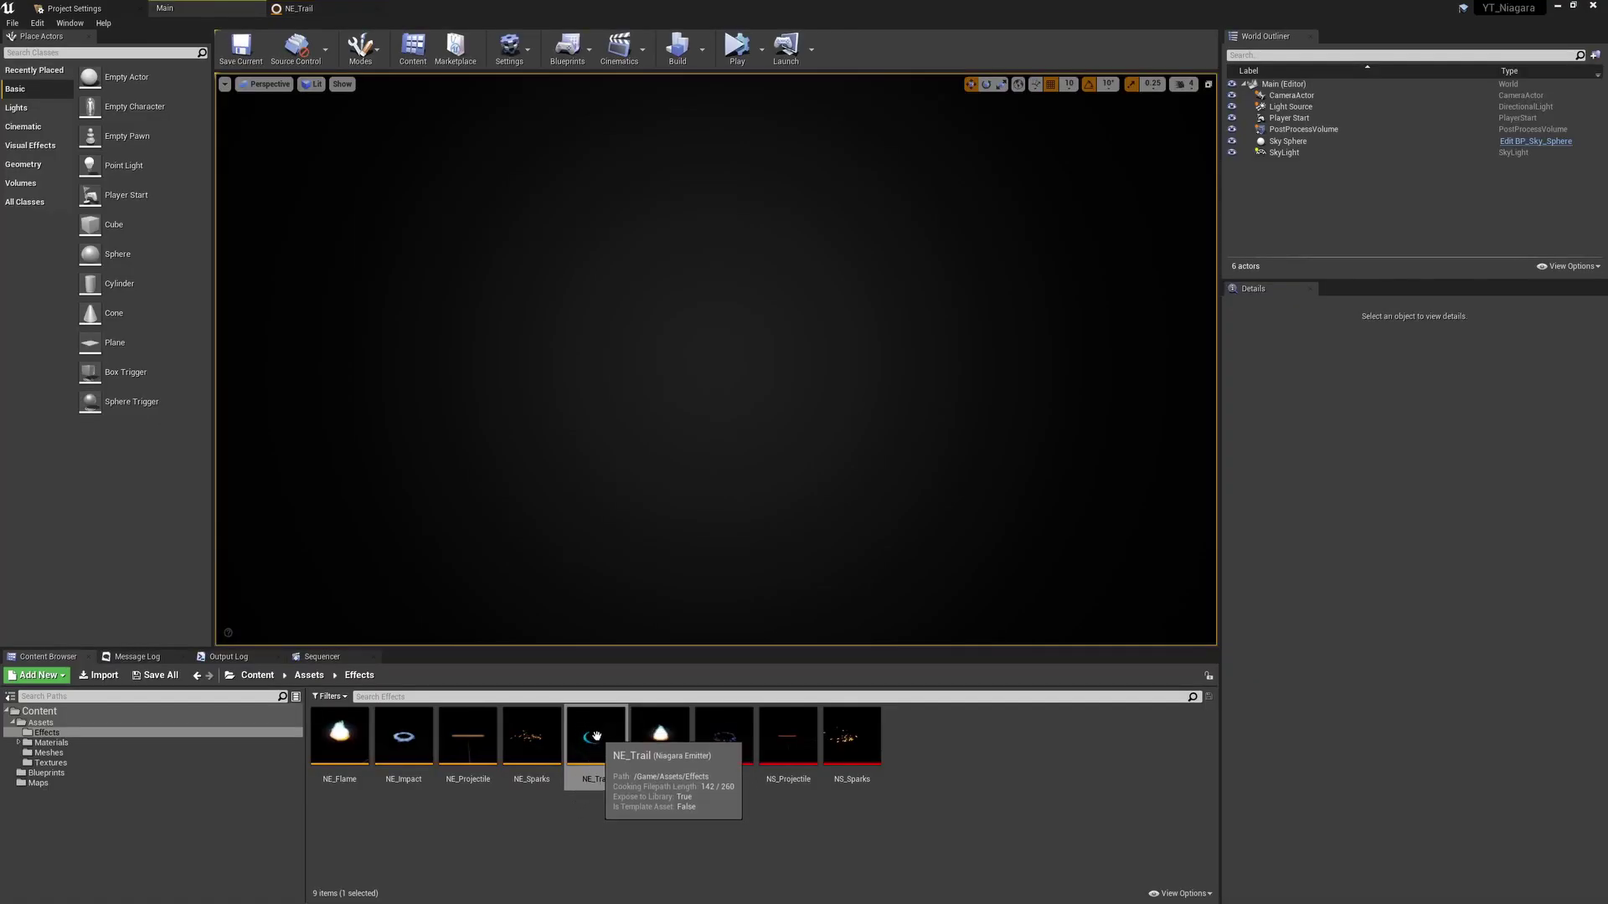
Create a Niagara system from the NE_Trail emitter and name it NS_Trail.
right_click(595, 736)
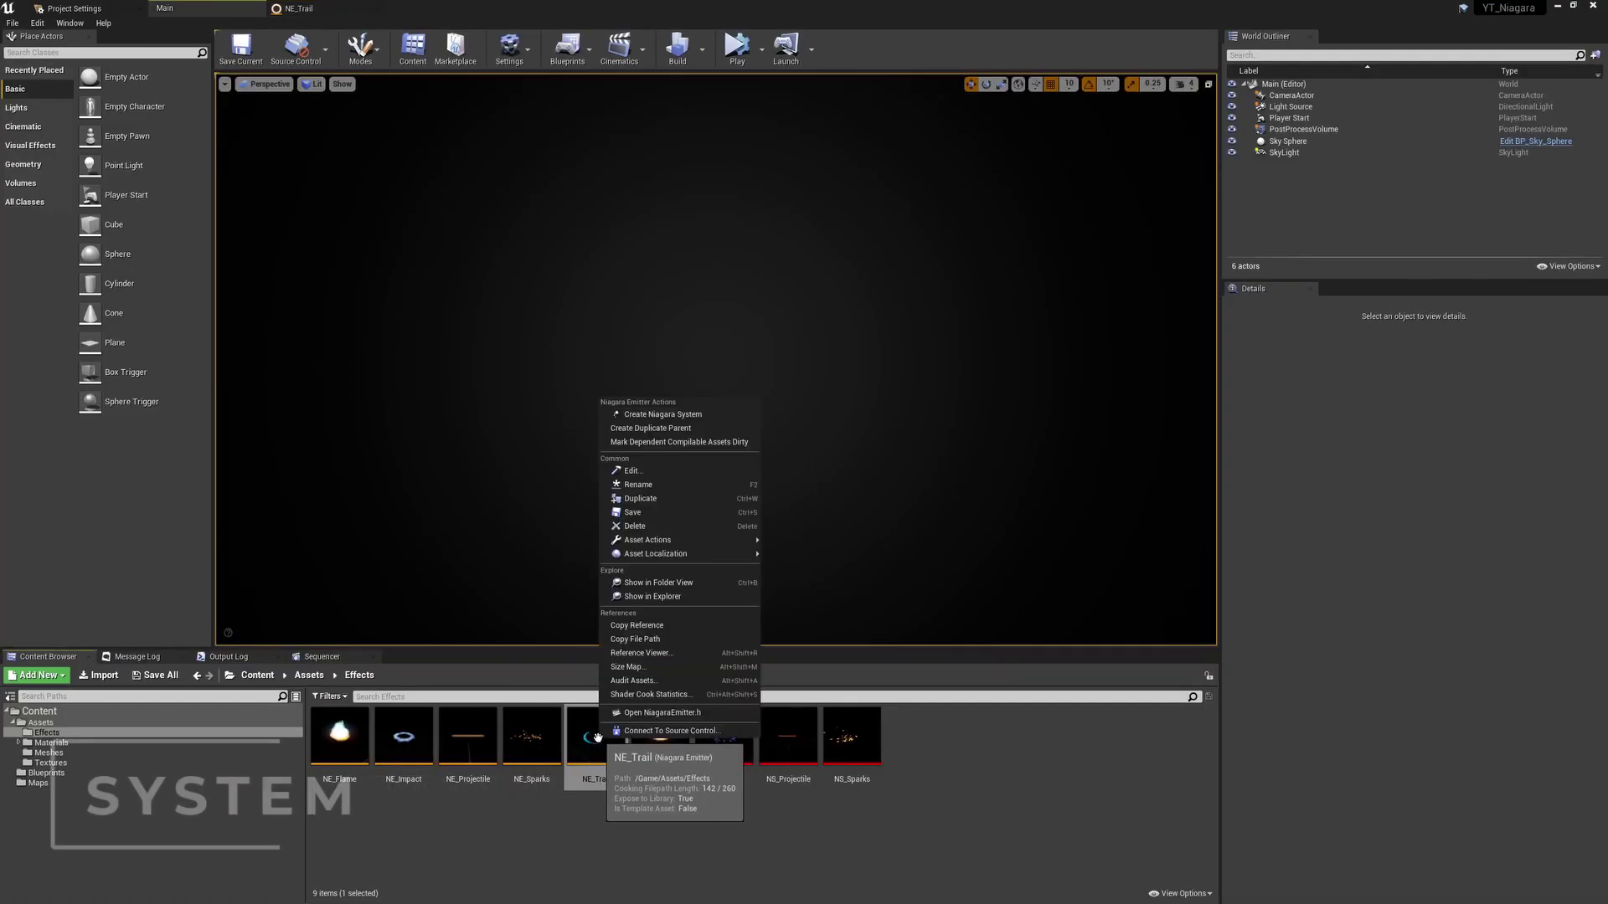
left_click(687, 417)
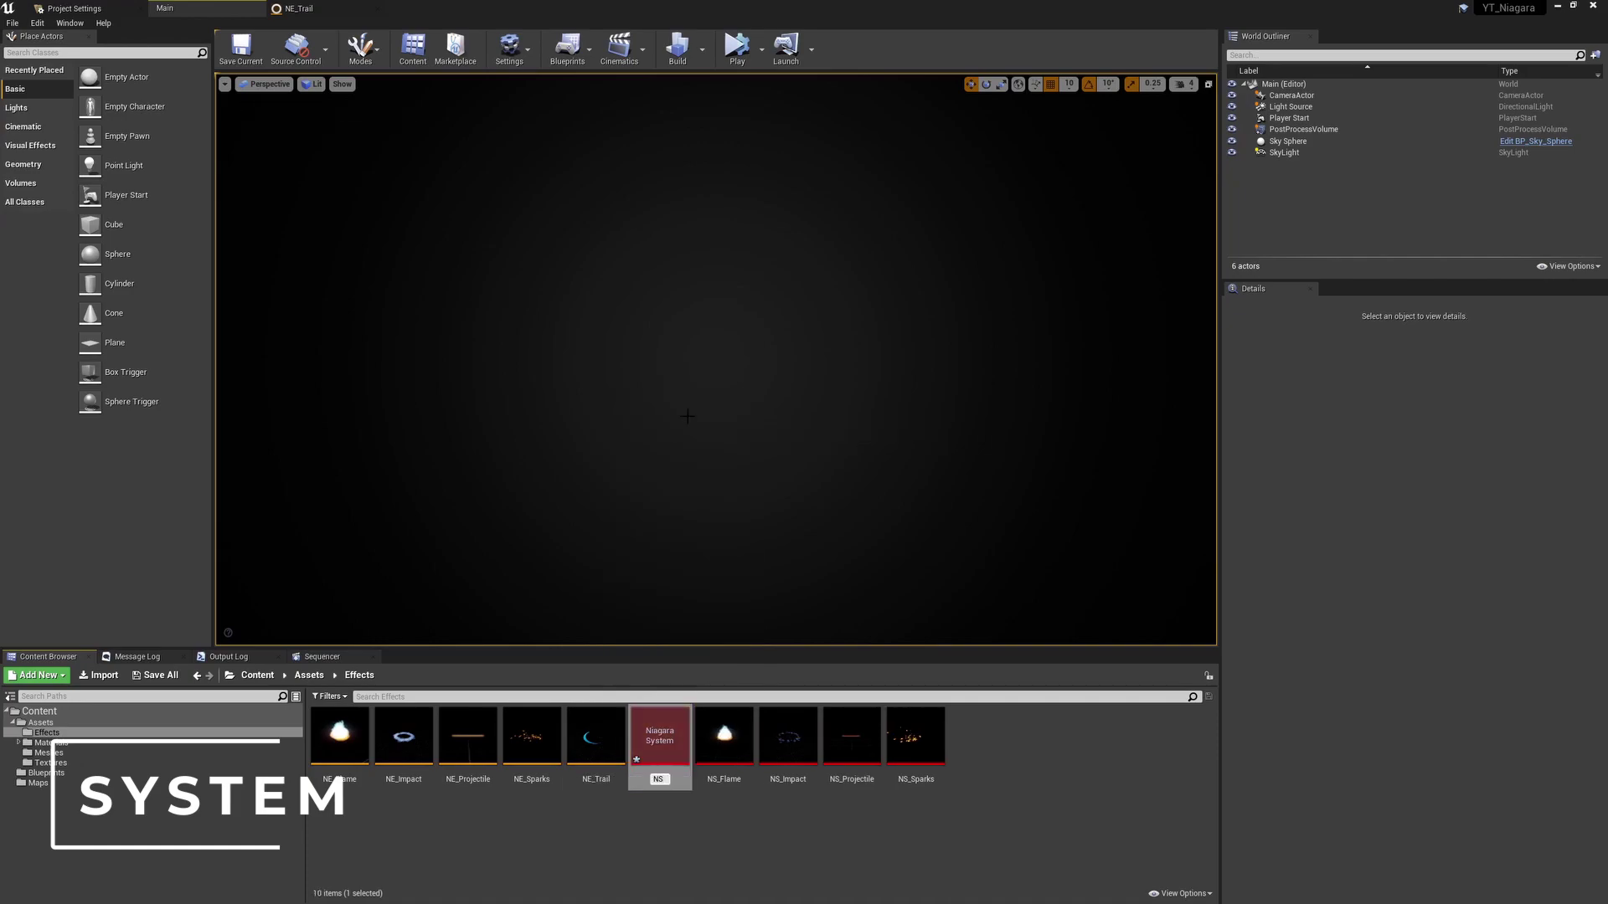
type("NS_Trail")
key("Return")
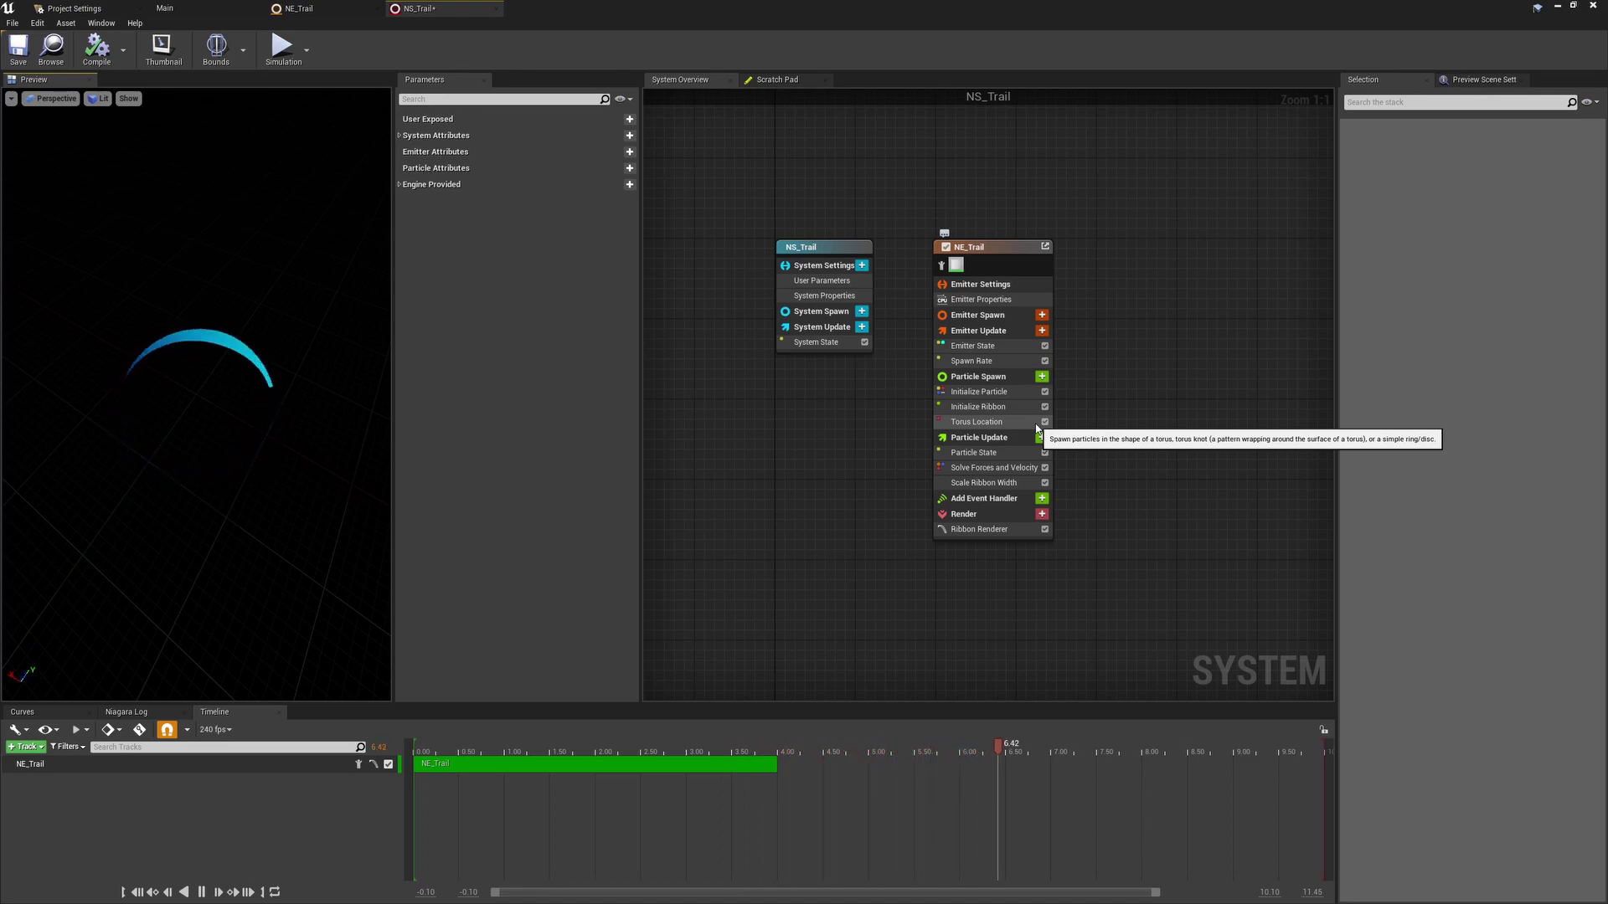
Disable the Torus Location module in the NS_Trail system and save the system.
left_click(1045, 422)
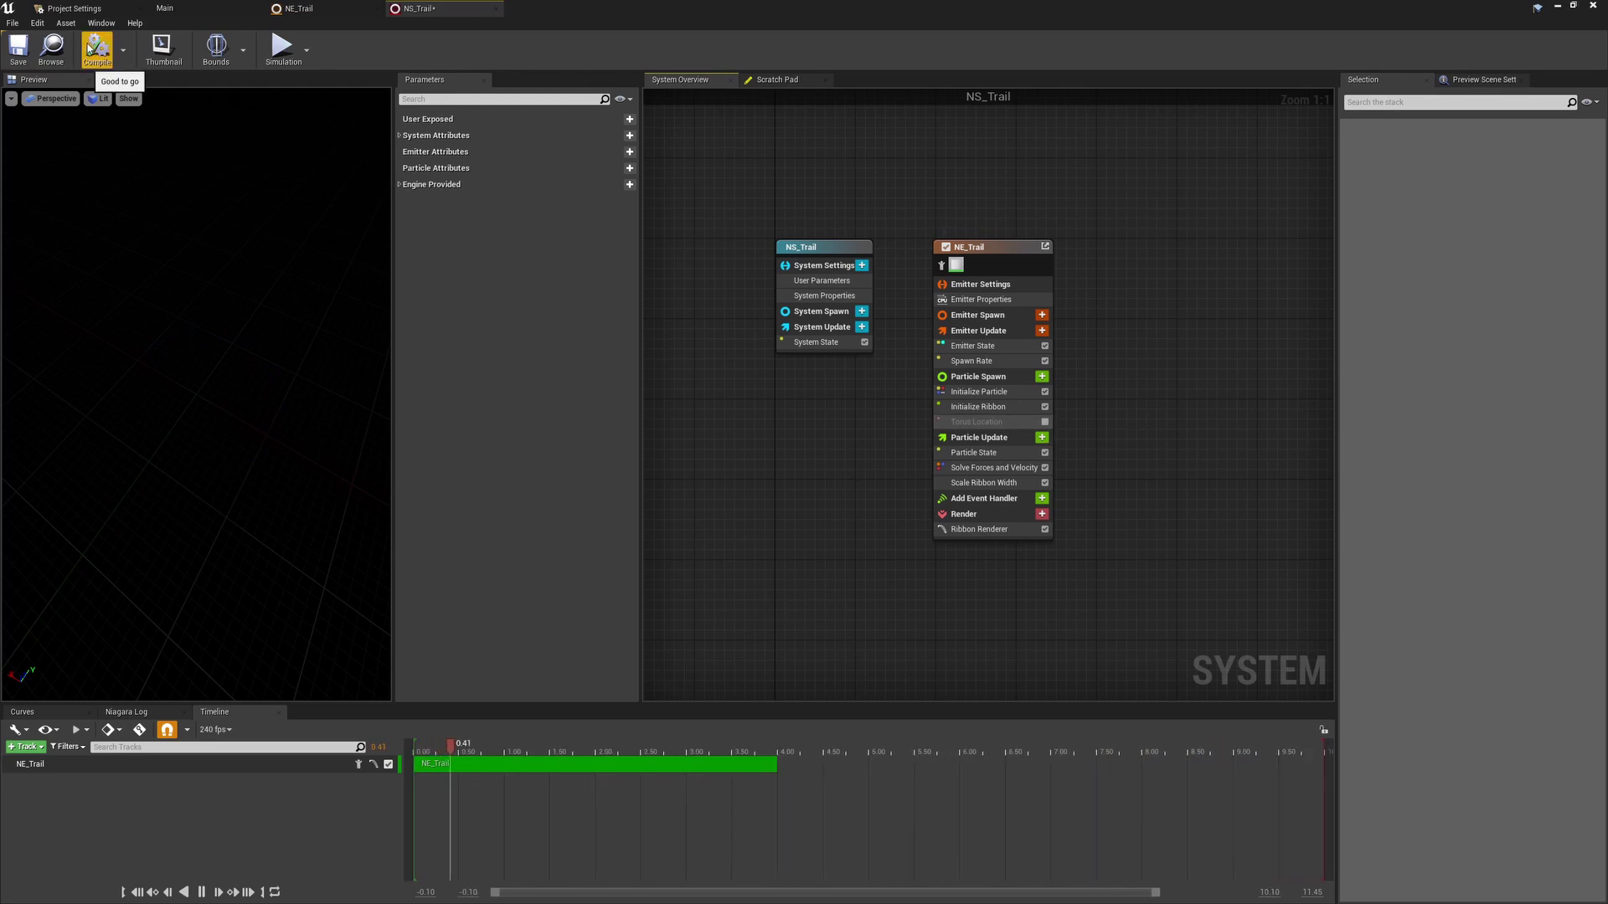
key("ctrl+s")
left_click(165, 9)
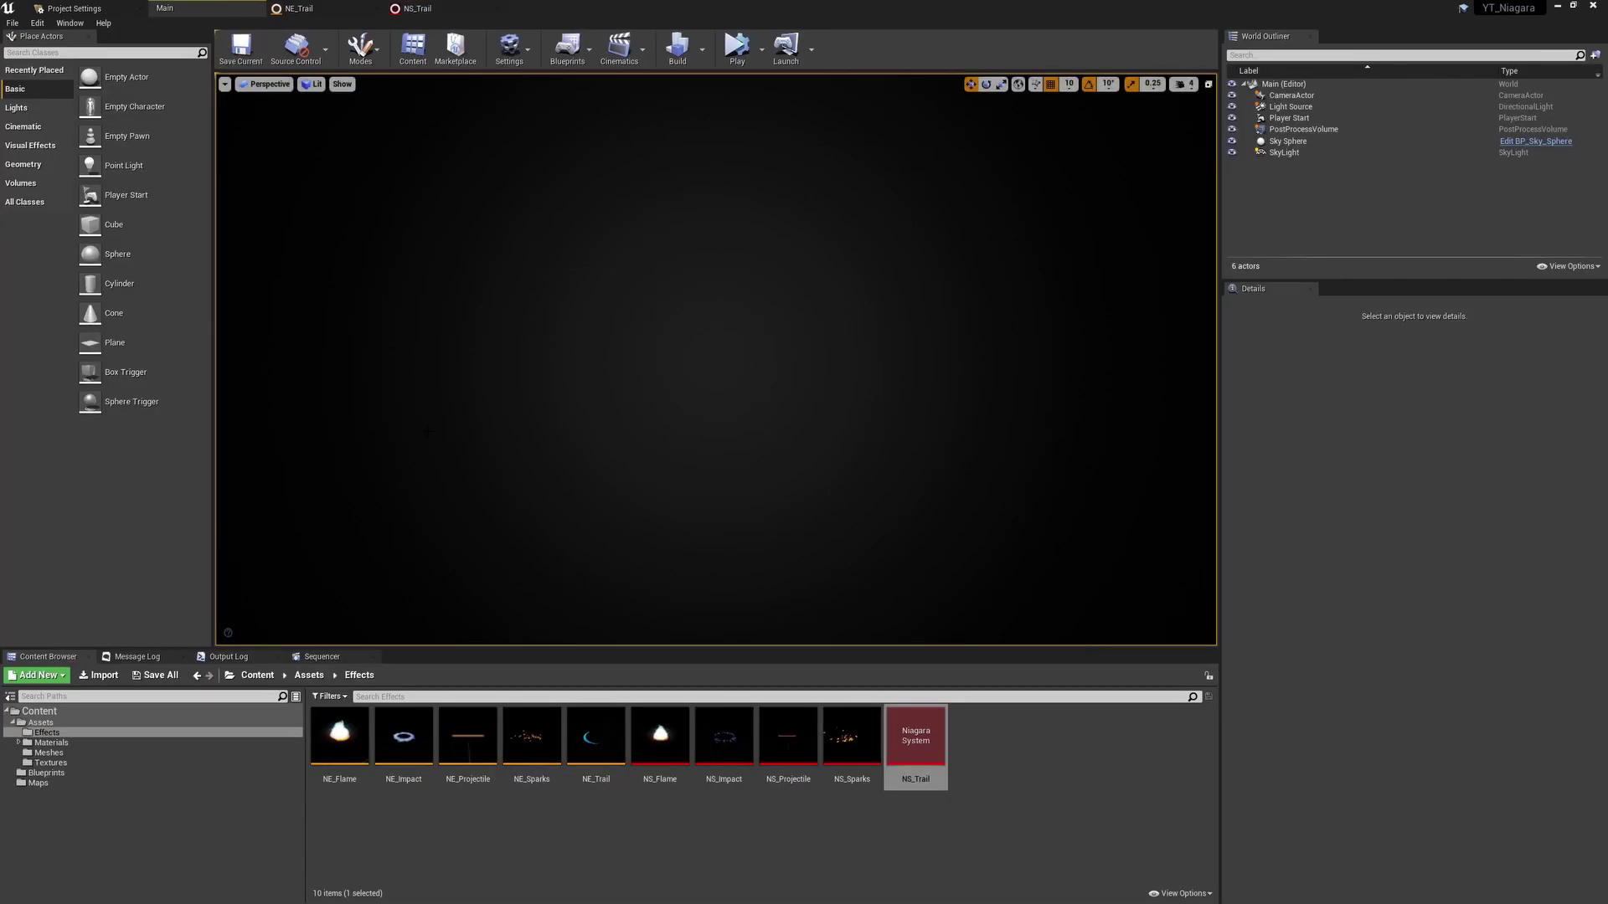
Enable Torus Location in NS_Trail just long enough to capture and save a ribbon thumbnail, and disable the module again.
double_click(934, 755)
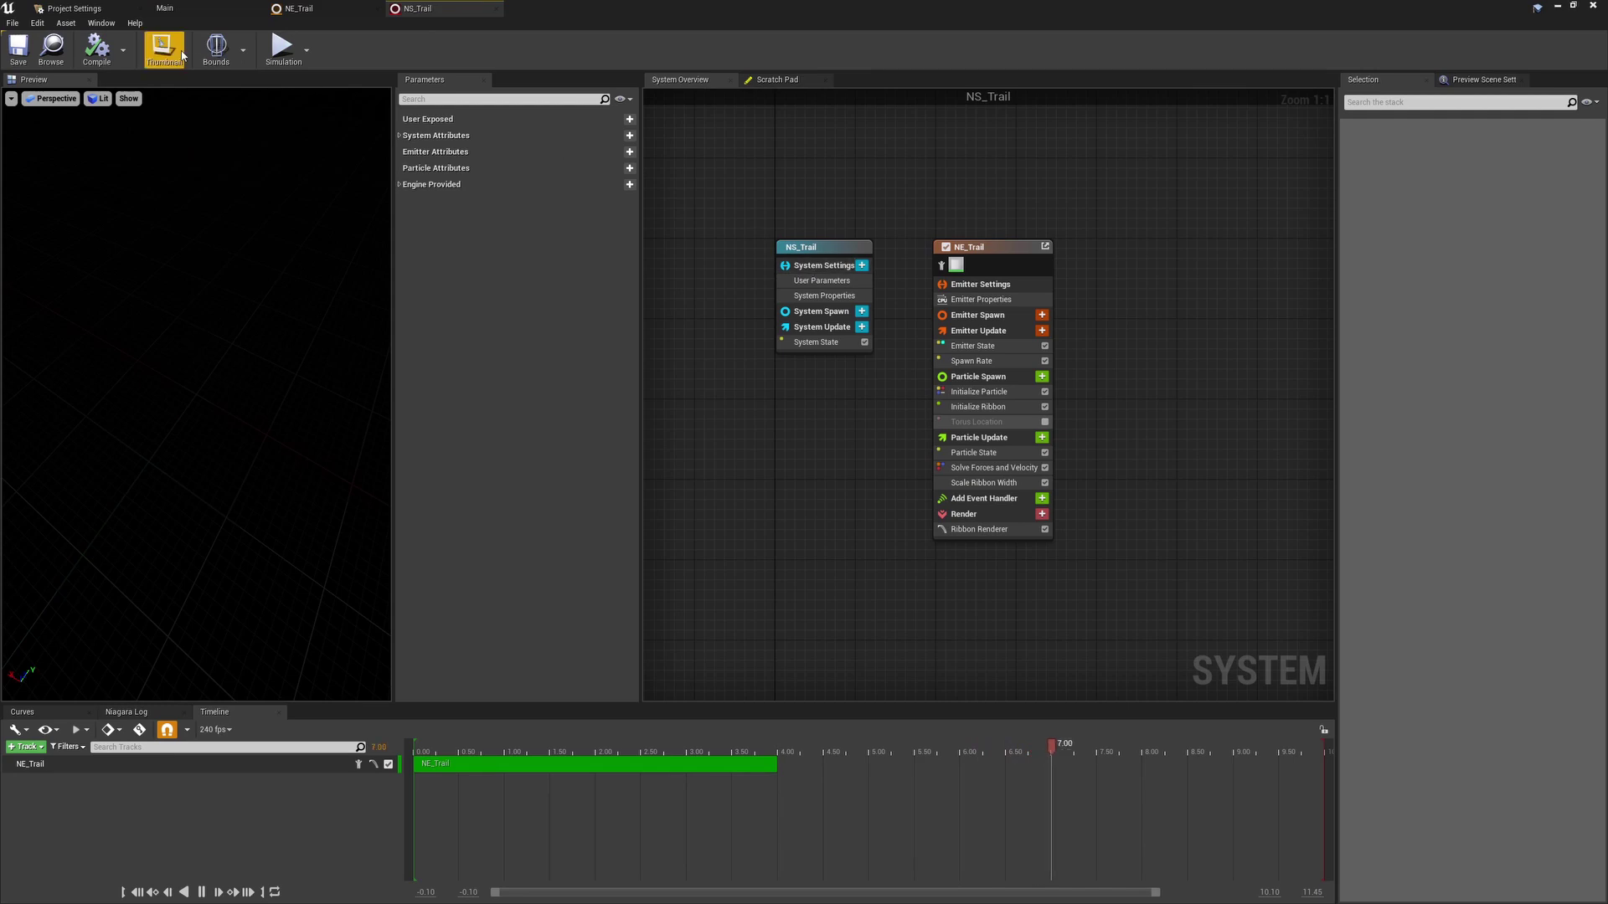
left_click(1044, 422)
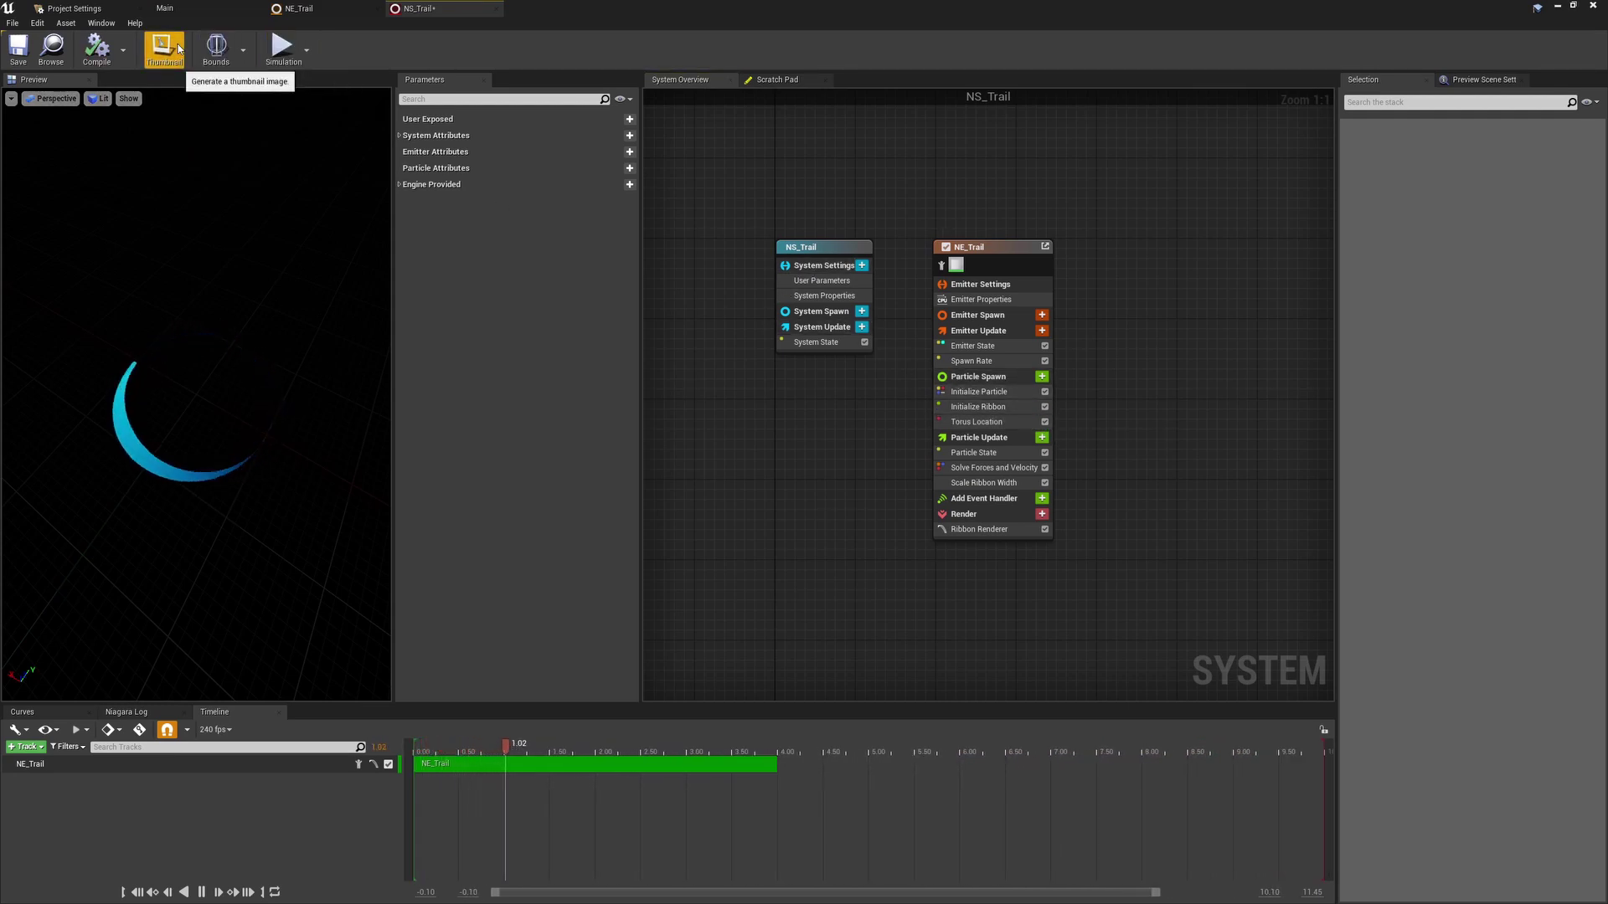
key("ctrl+s")
left_click(1044, 422)
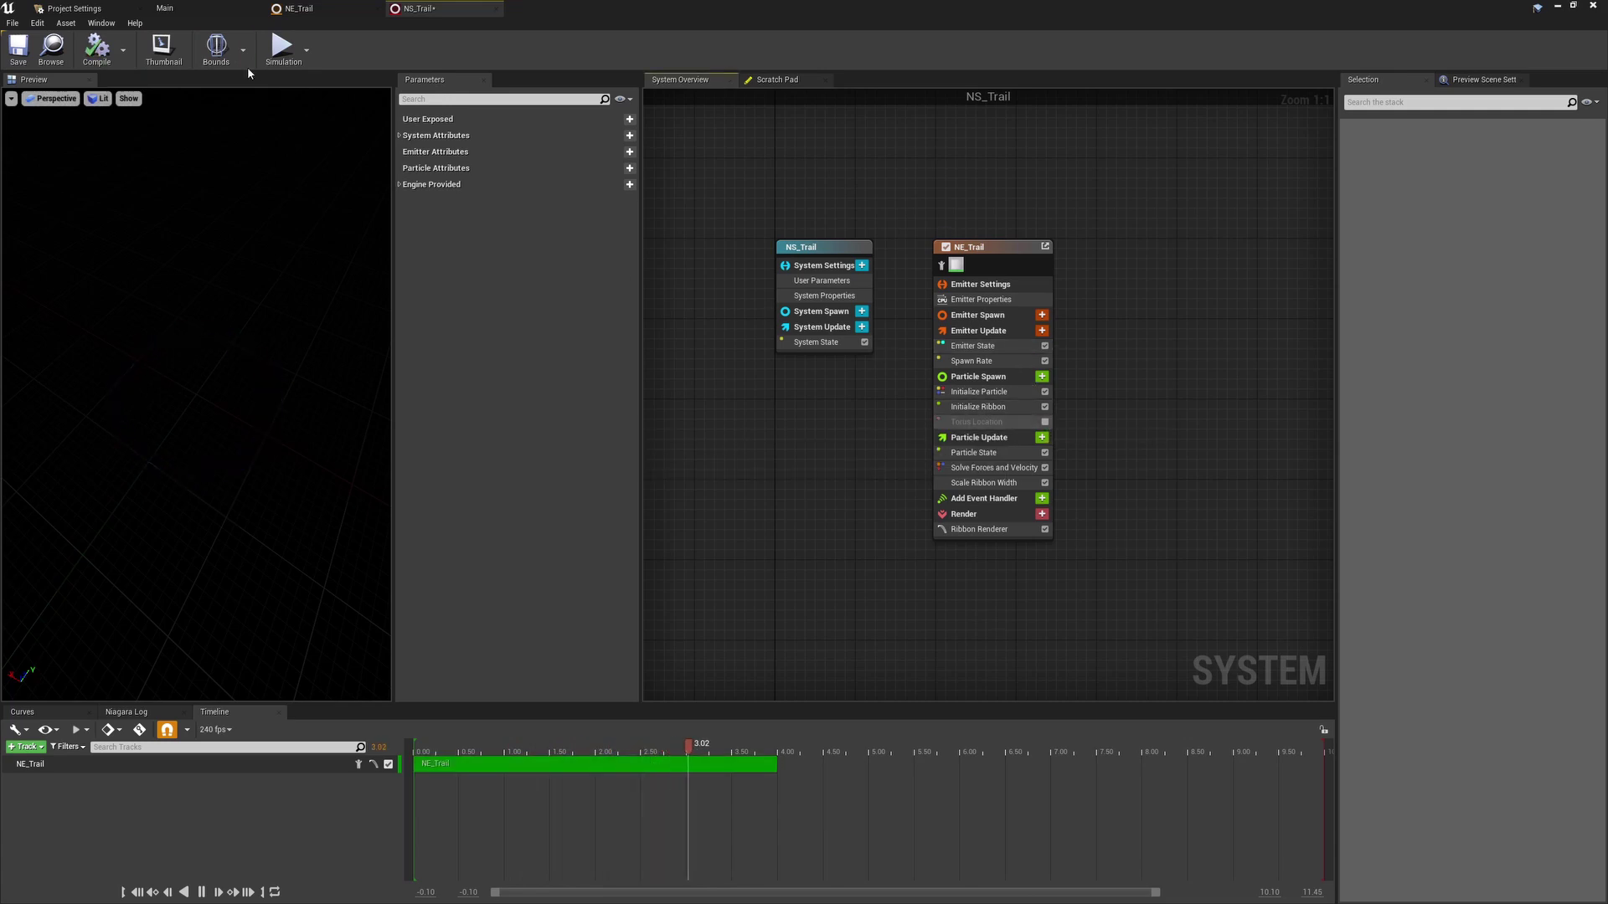
left_click(167, 8)
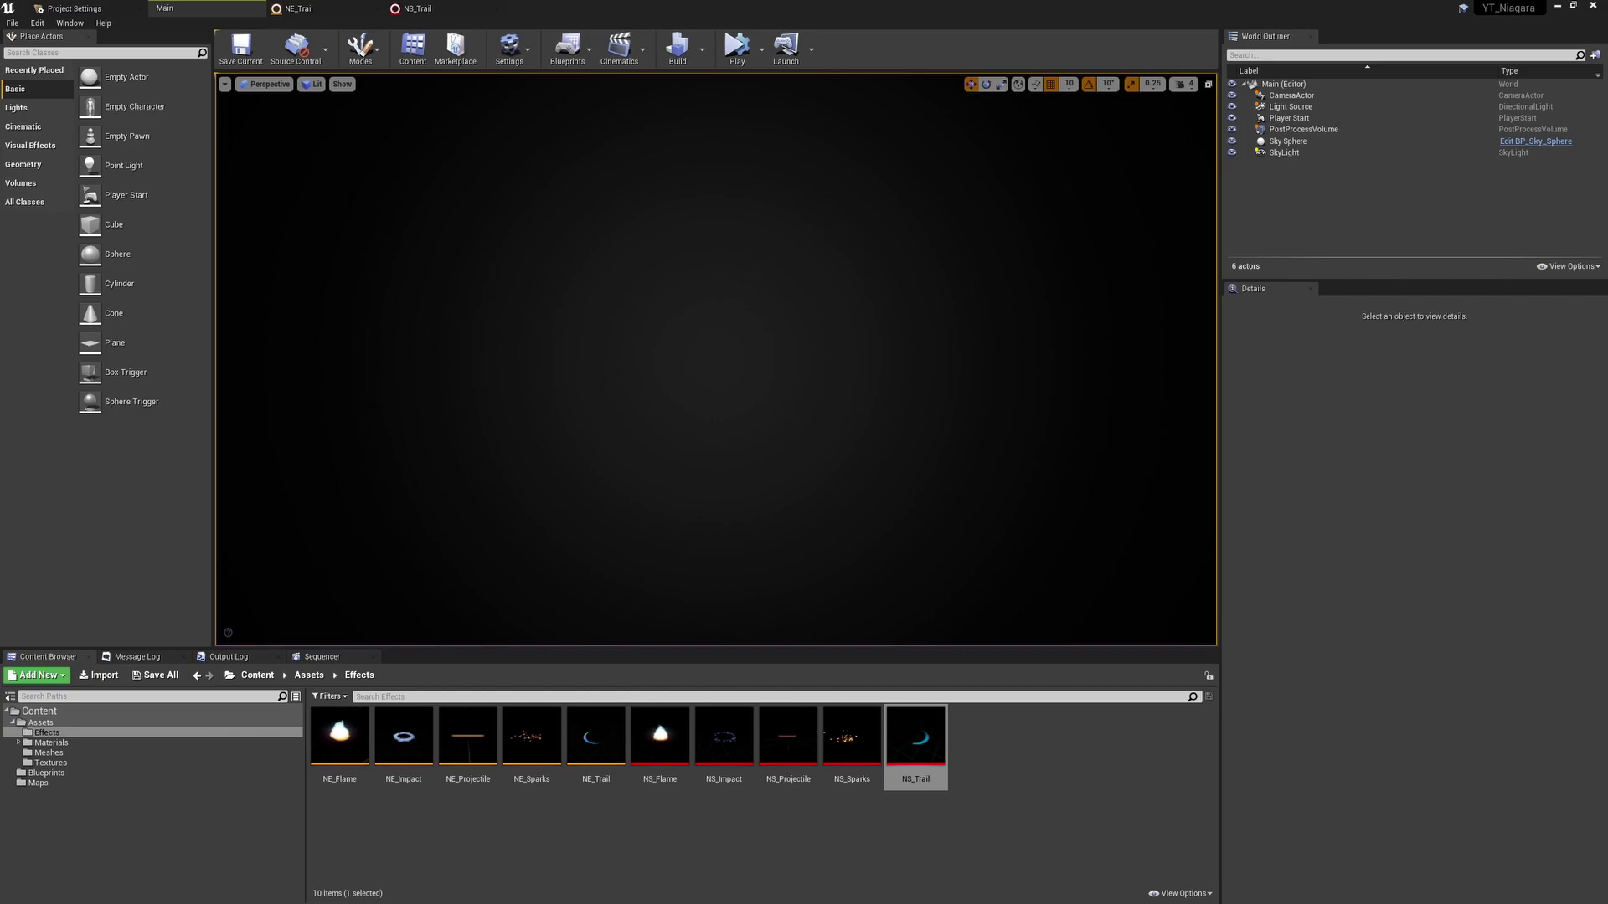
Open the BP_RibbonTrailDemo blueprint and examine its event graph for movement and rotation switching, plus the RotatingMovement component's rotation rate.
left_click(46, 773)
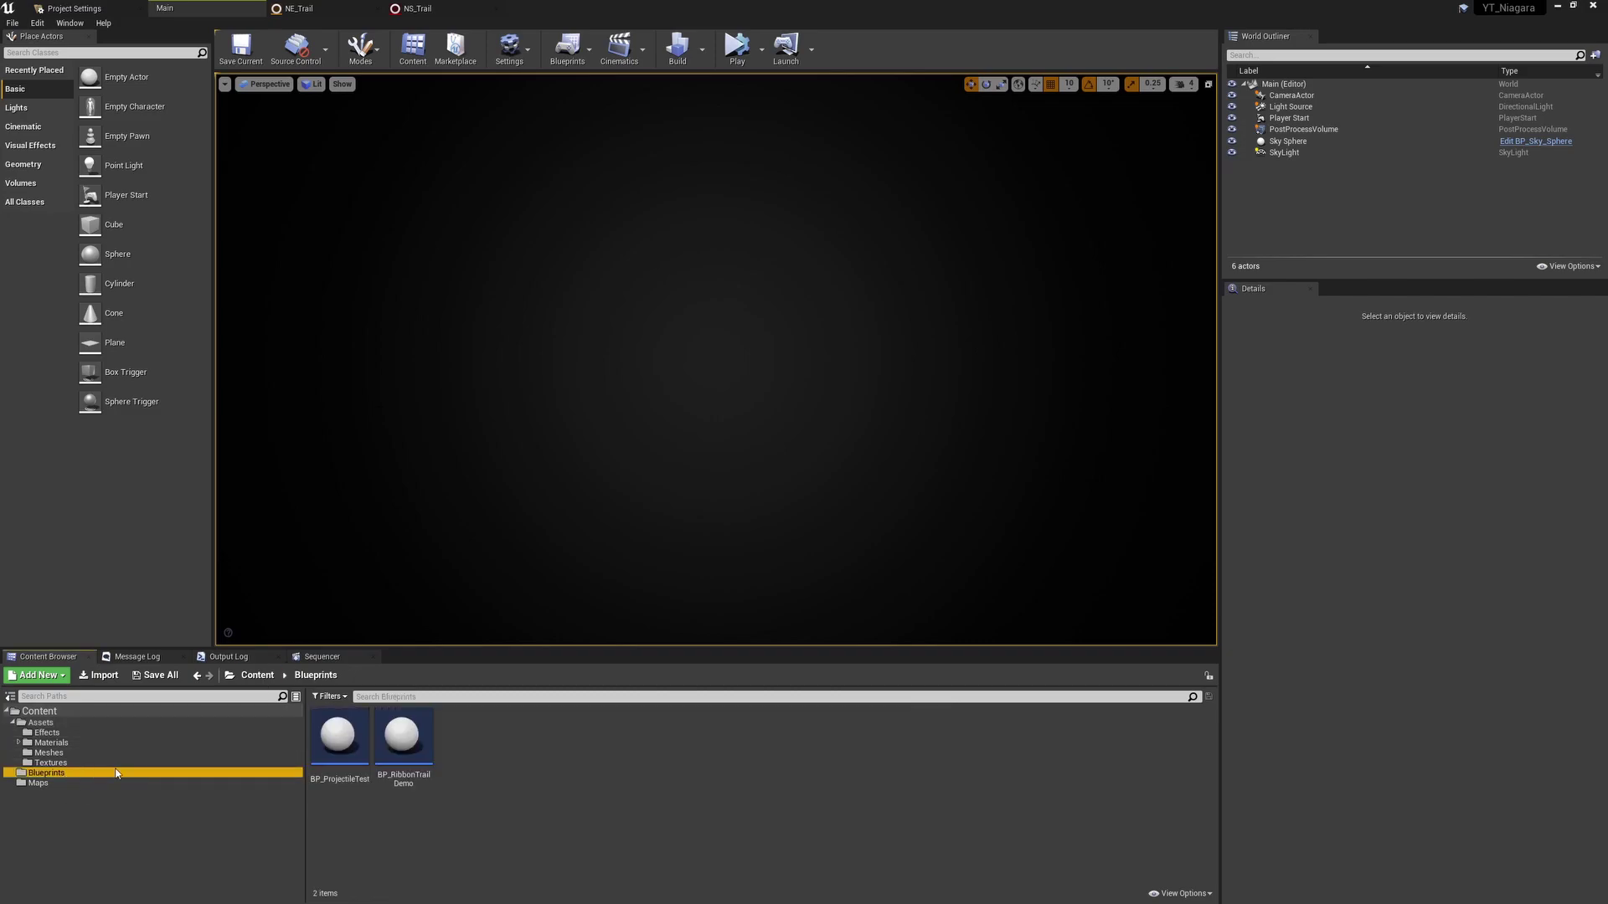
double_click(409, 747)
right_click_drag(1091, 492, 988, 324)
scroll(1001, 313, "down", 1)
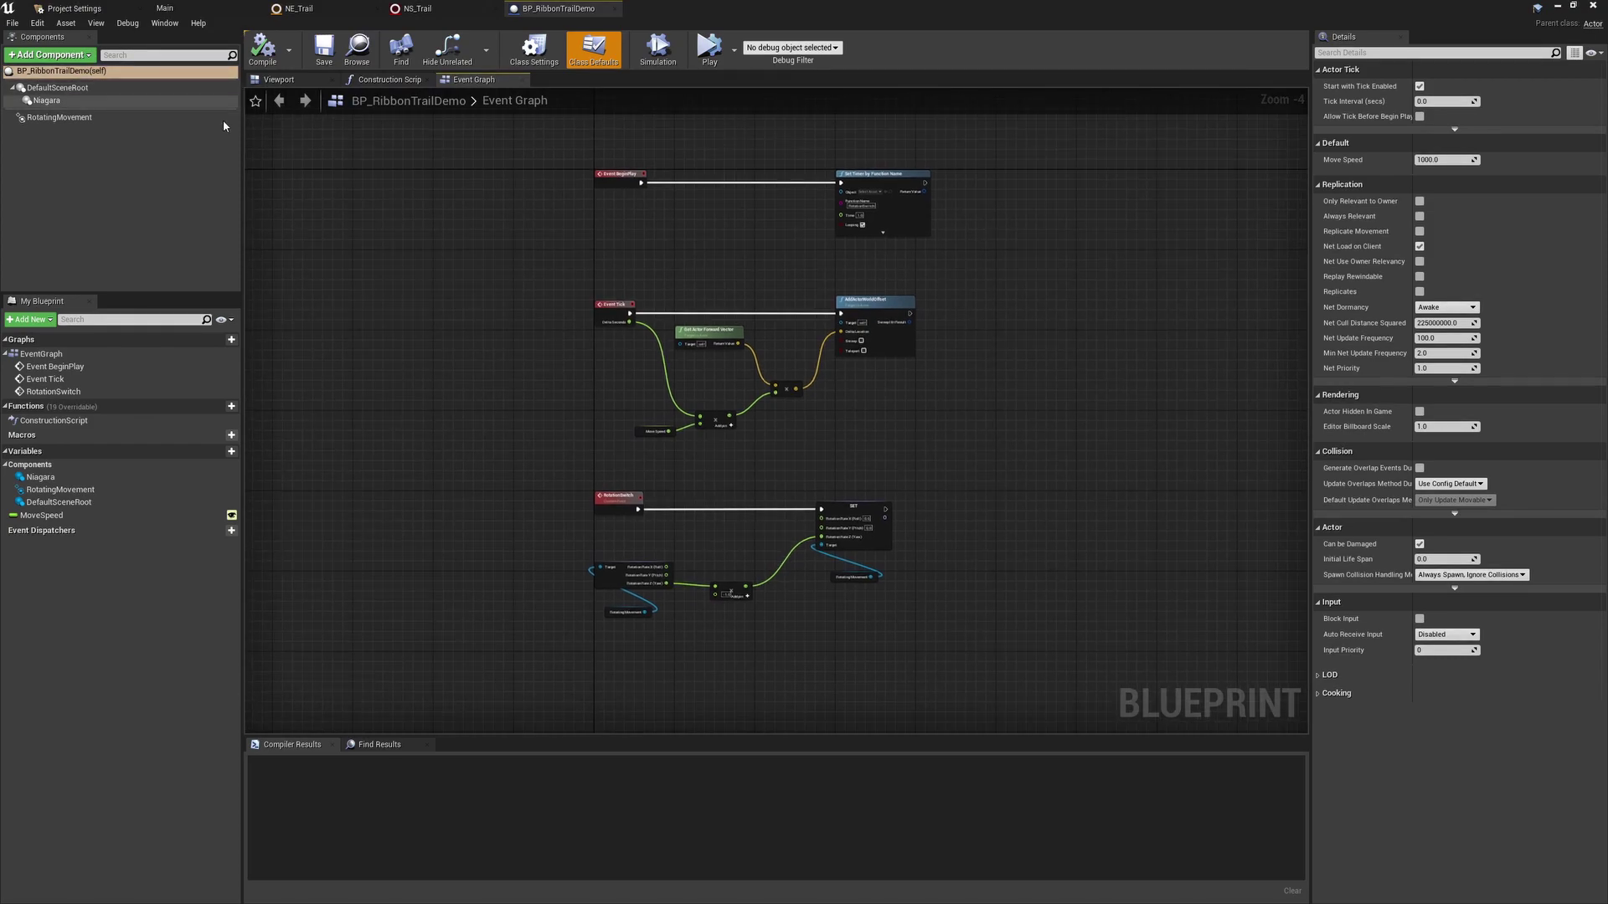
scroll(865, 245, "up", 2)
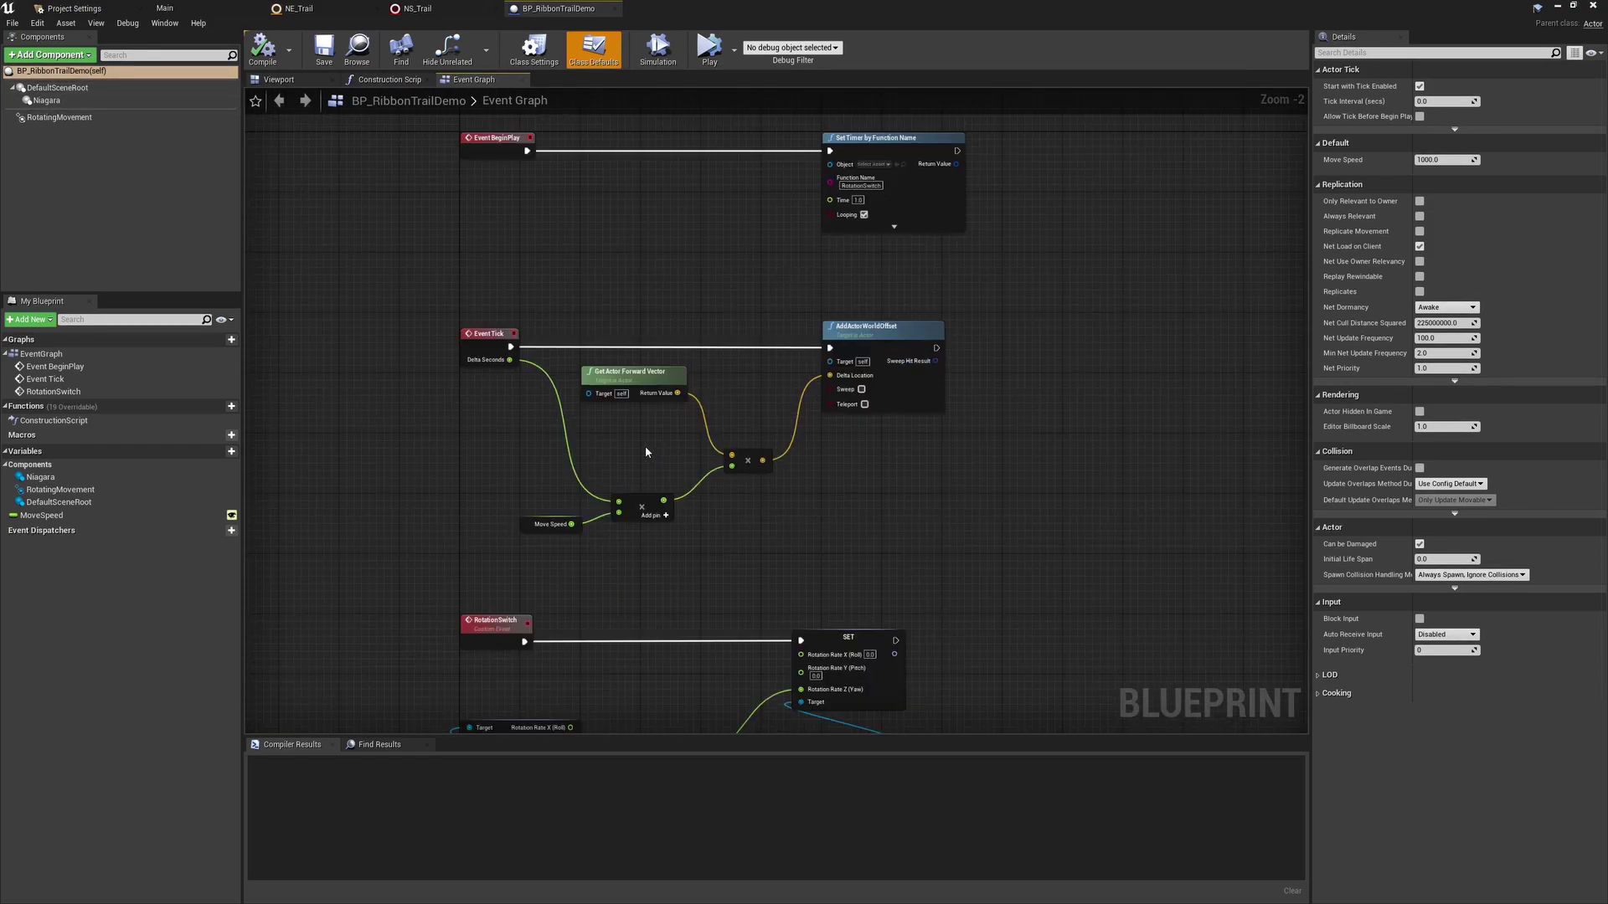
left_click(74, 120)
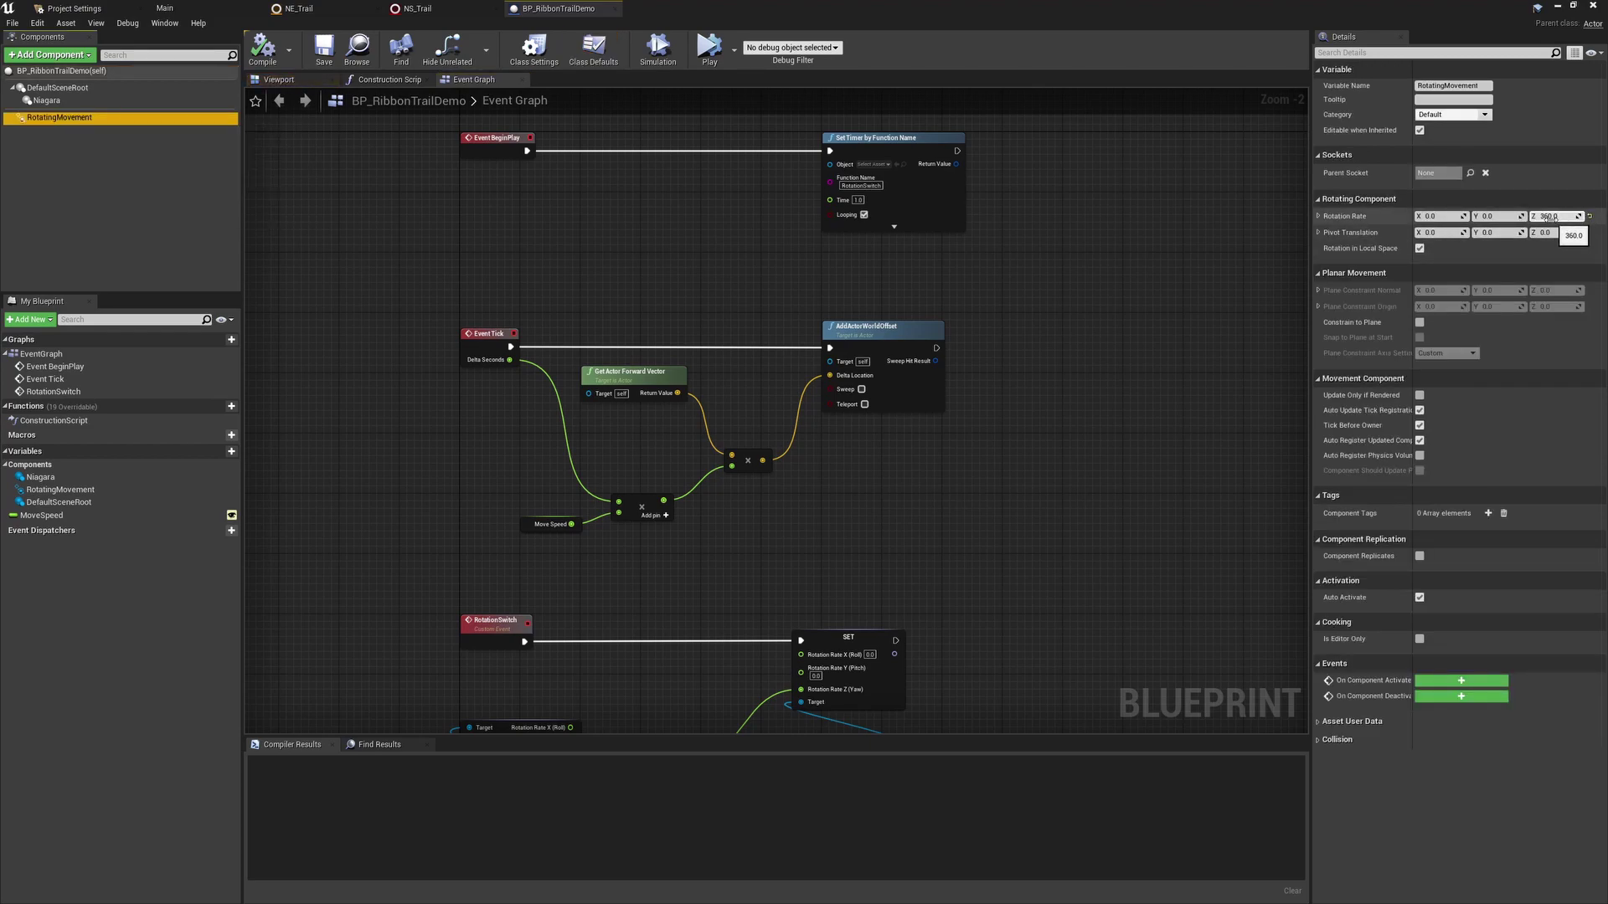
right_click_drag(735, 594, 735, 526)
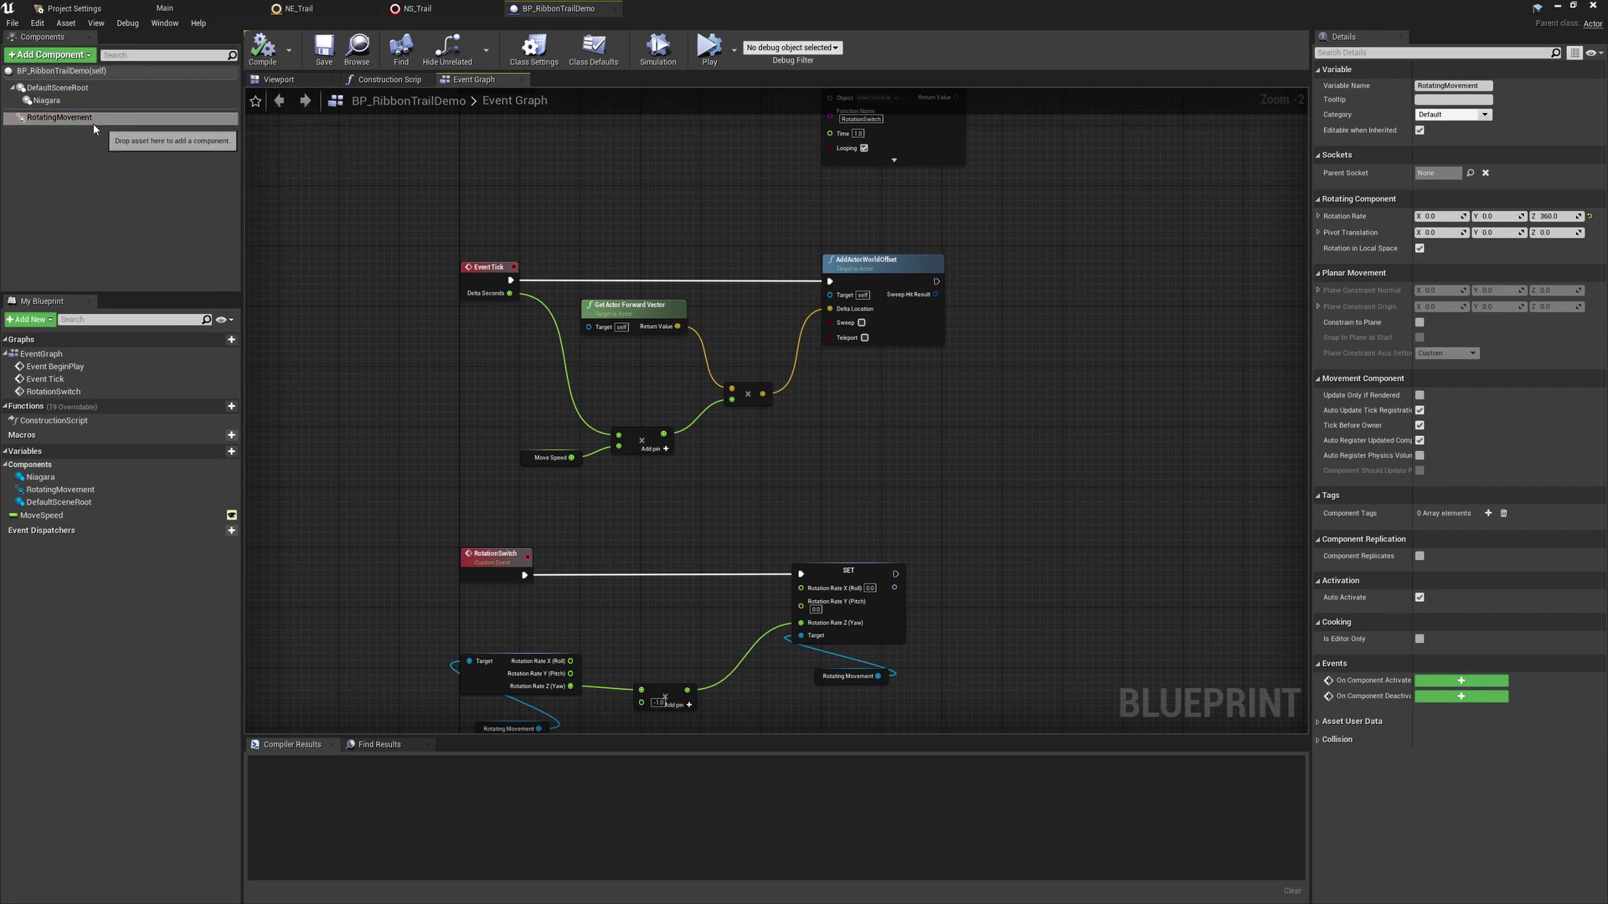
right_click_drag(813, 506, 786, 512)
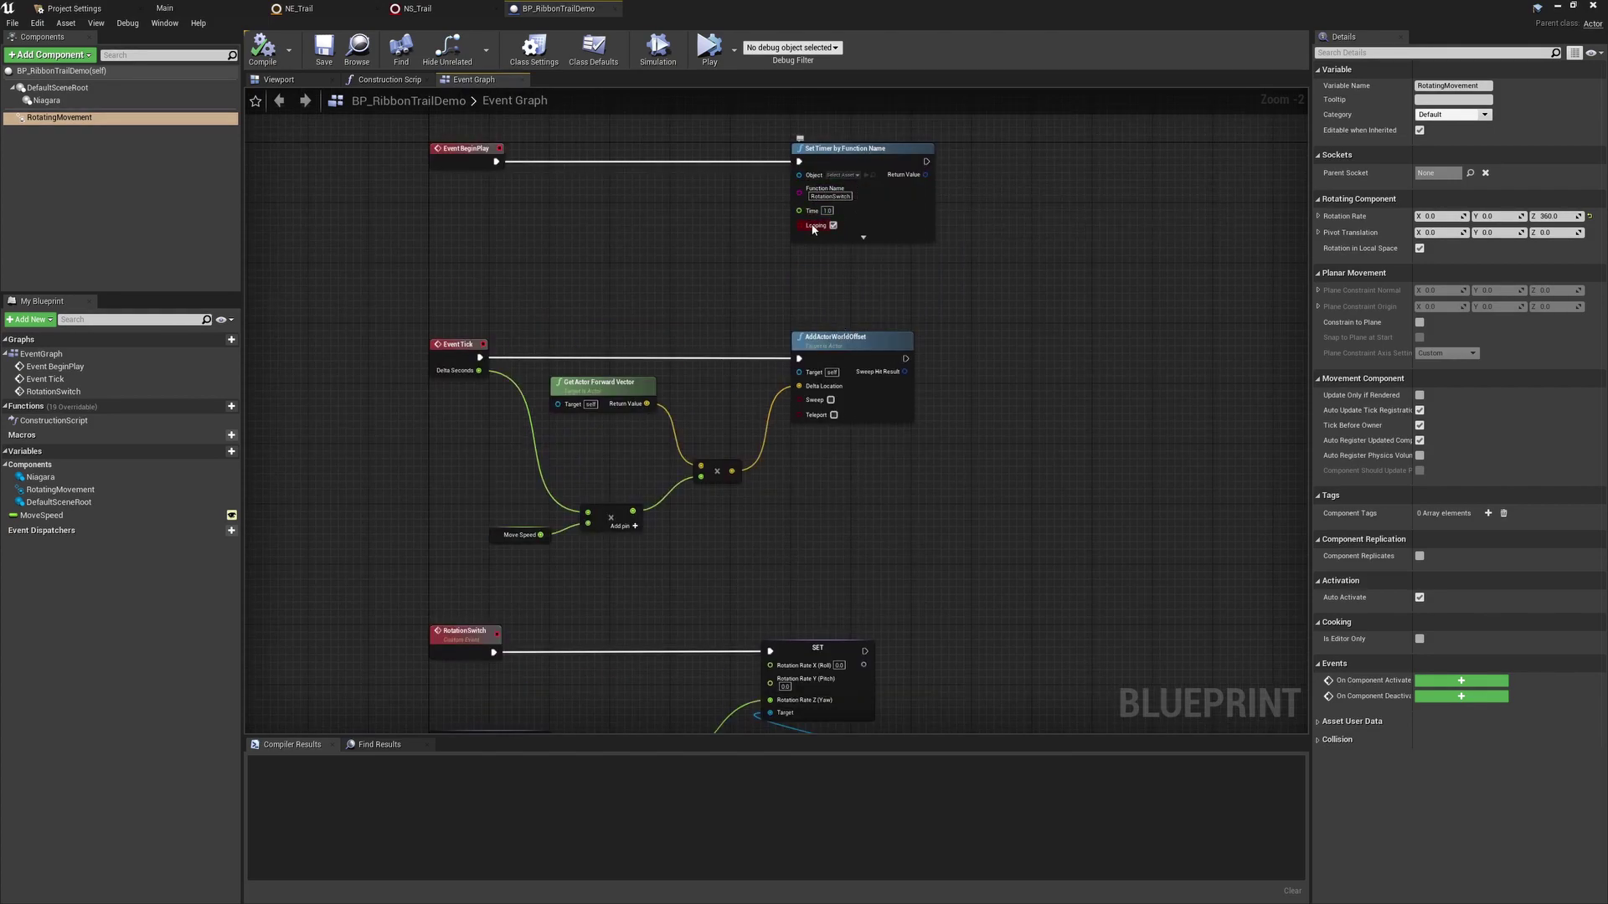
right_click_drag(896, 481, 880, 288)
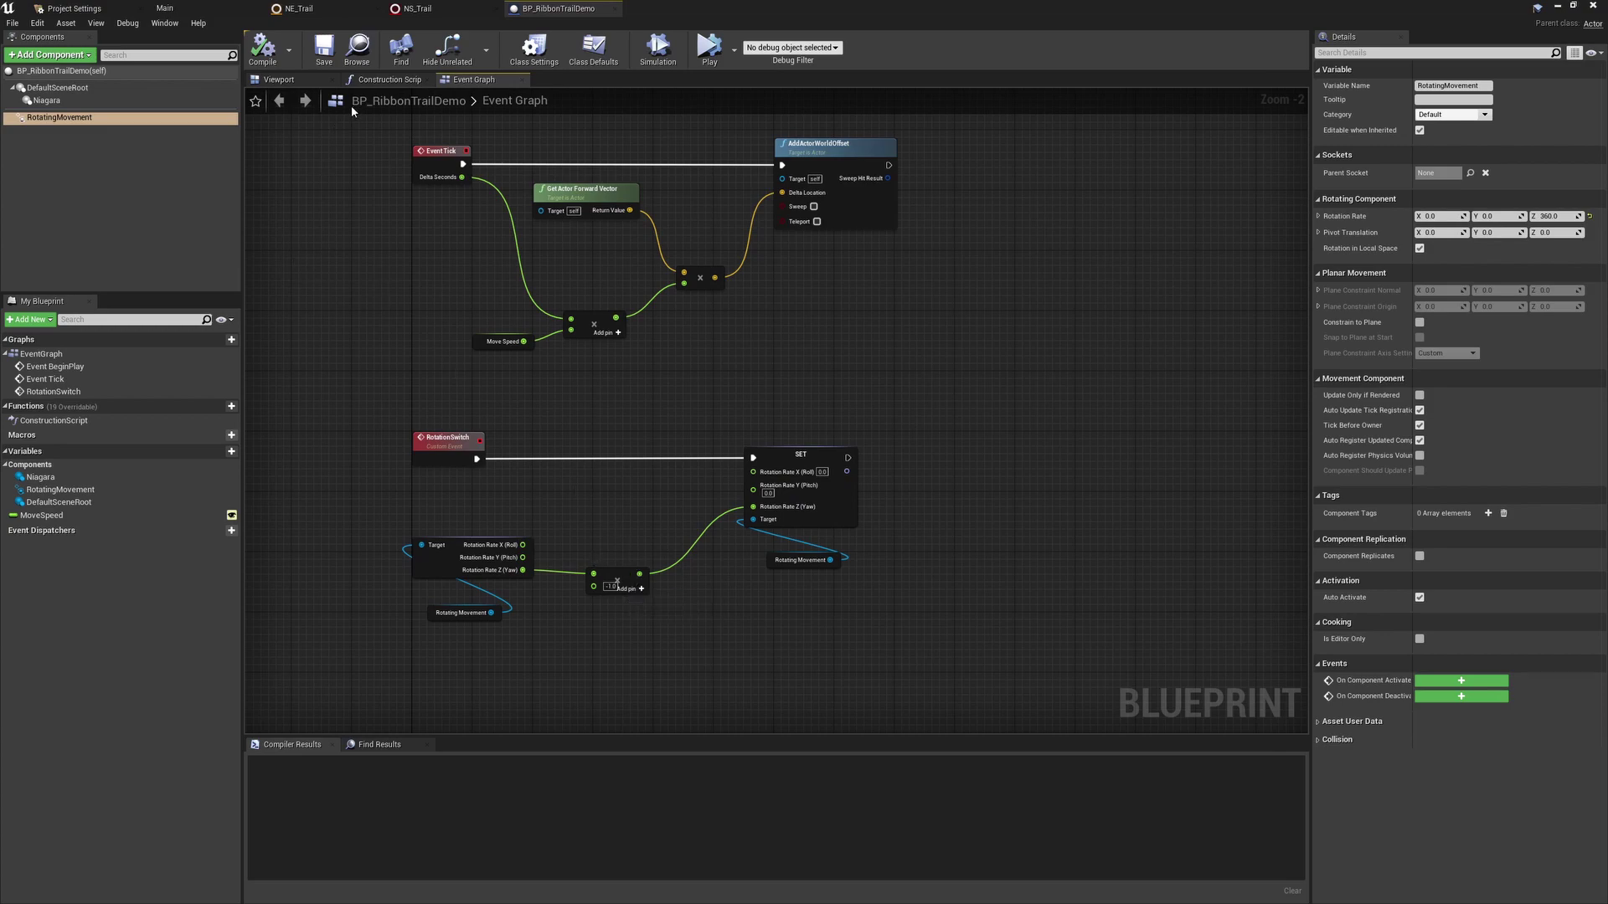
Assign NS_Trail as the system asset of the blueprint's Niagara component, and compile and save the blueprint.
left_click(279, 79)
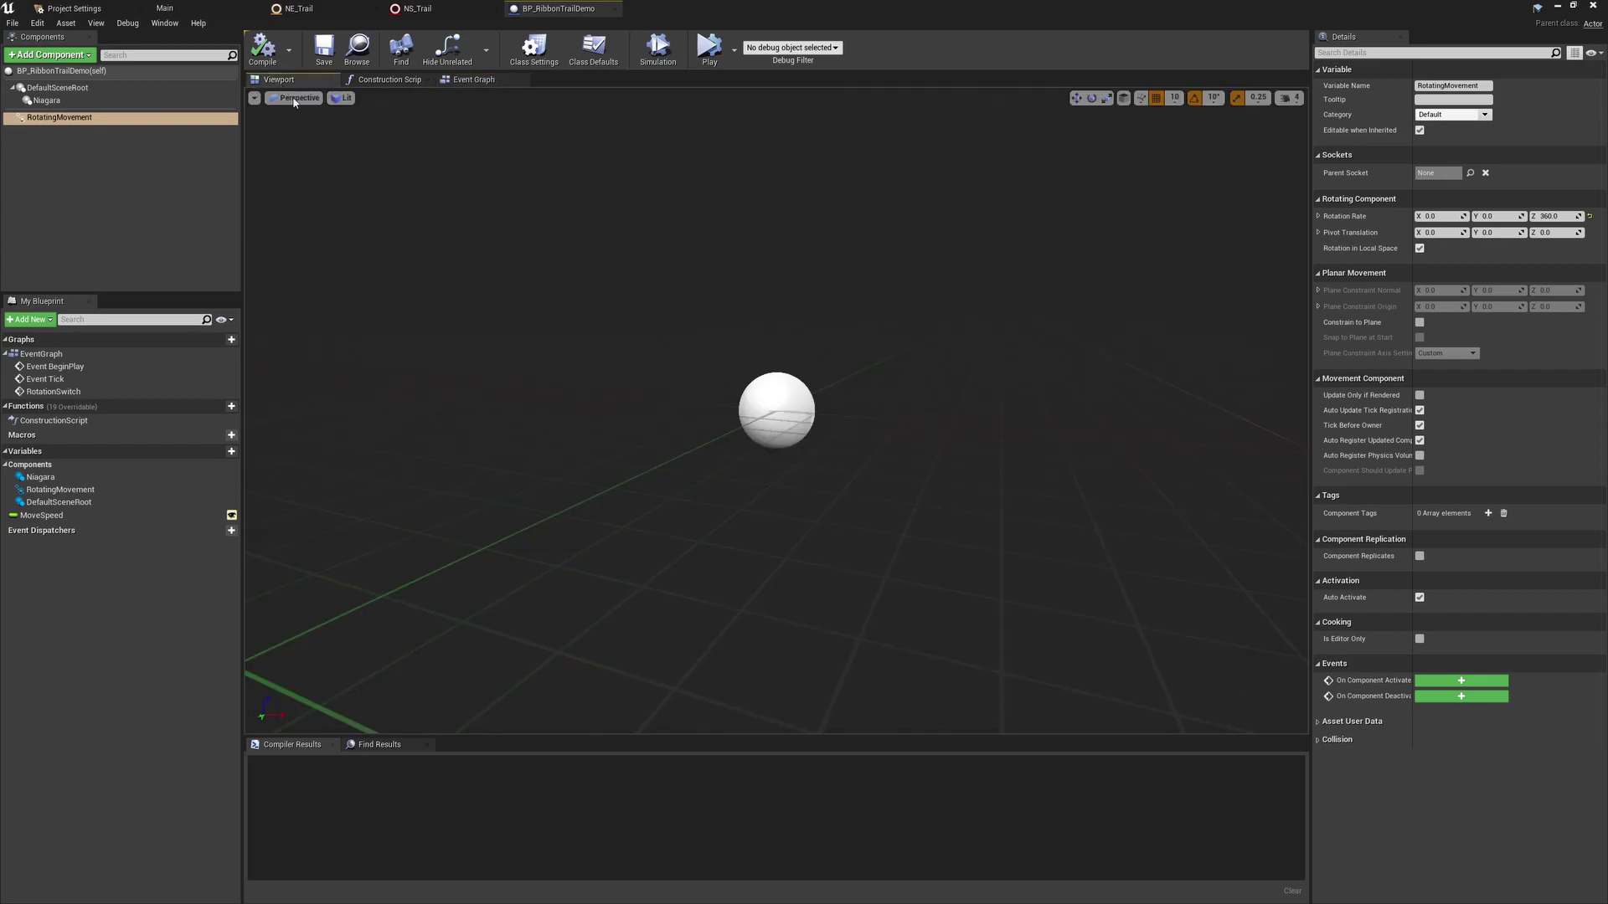
left_click(48, 102)
left_click(1539, 311)
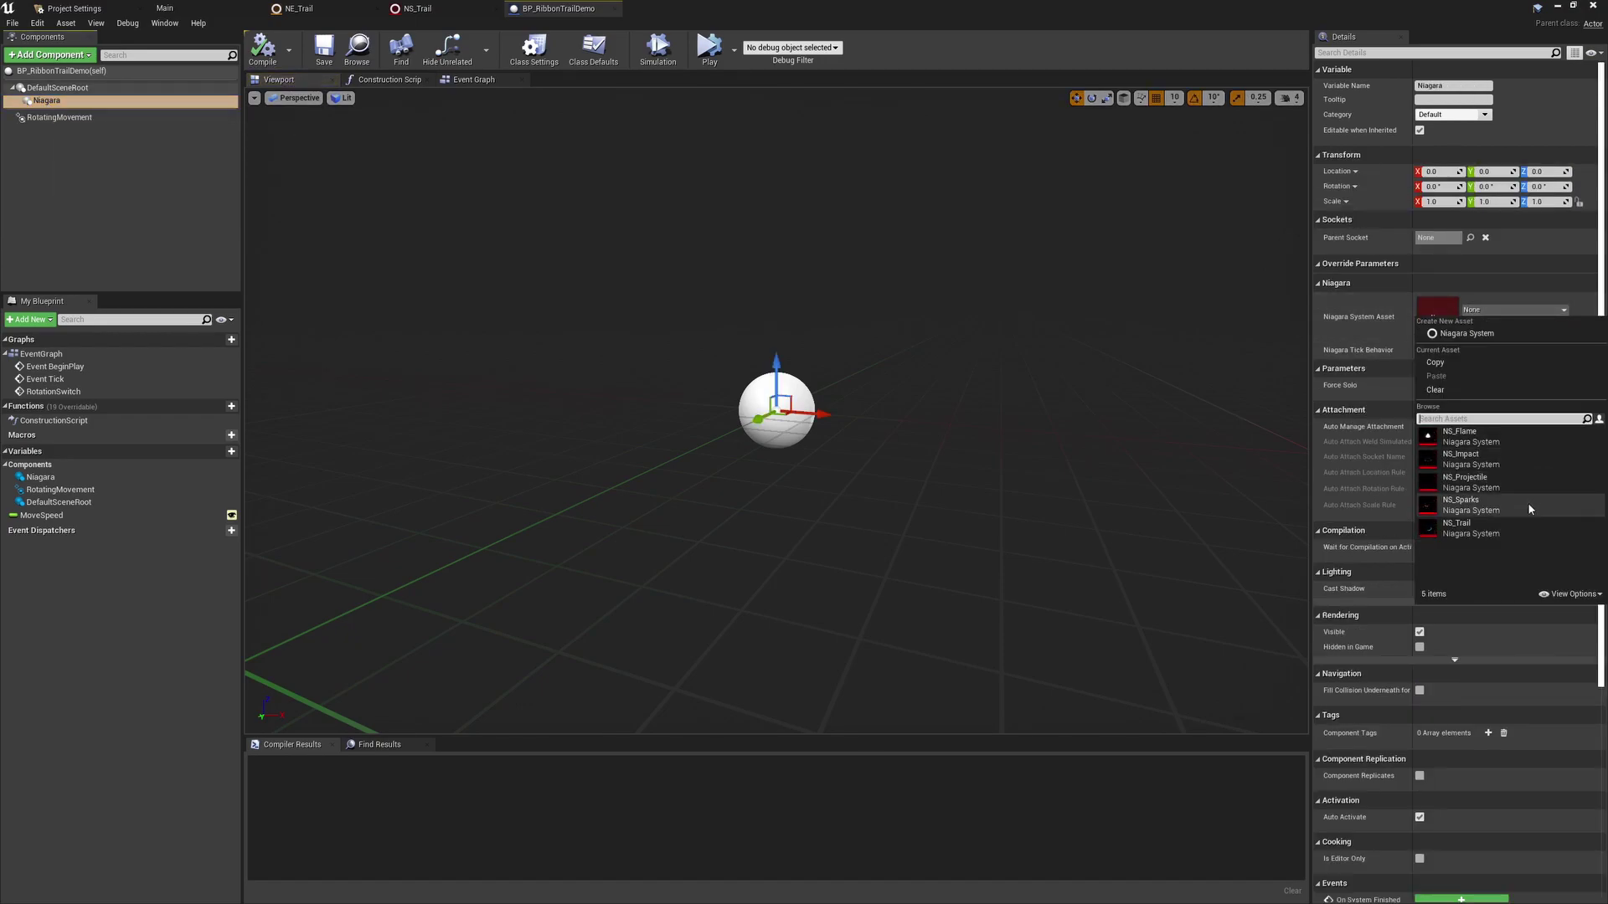
left_click(1508, 525)
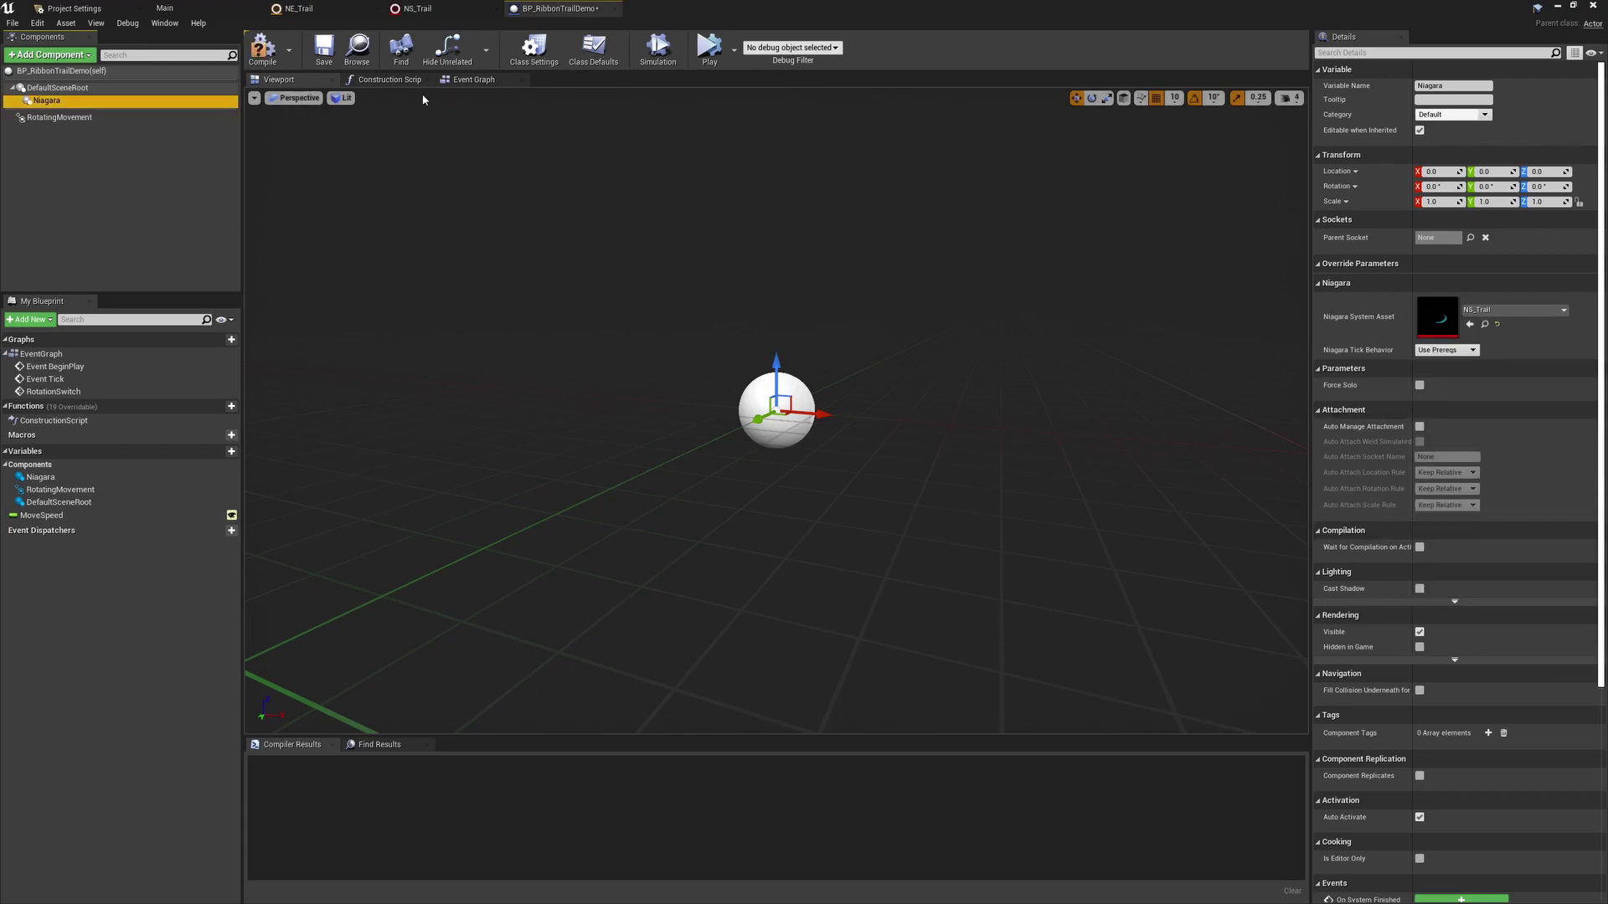
left_click(318, 47)
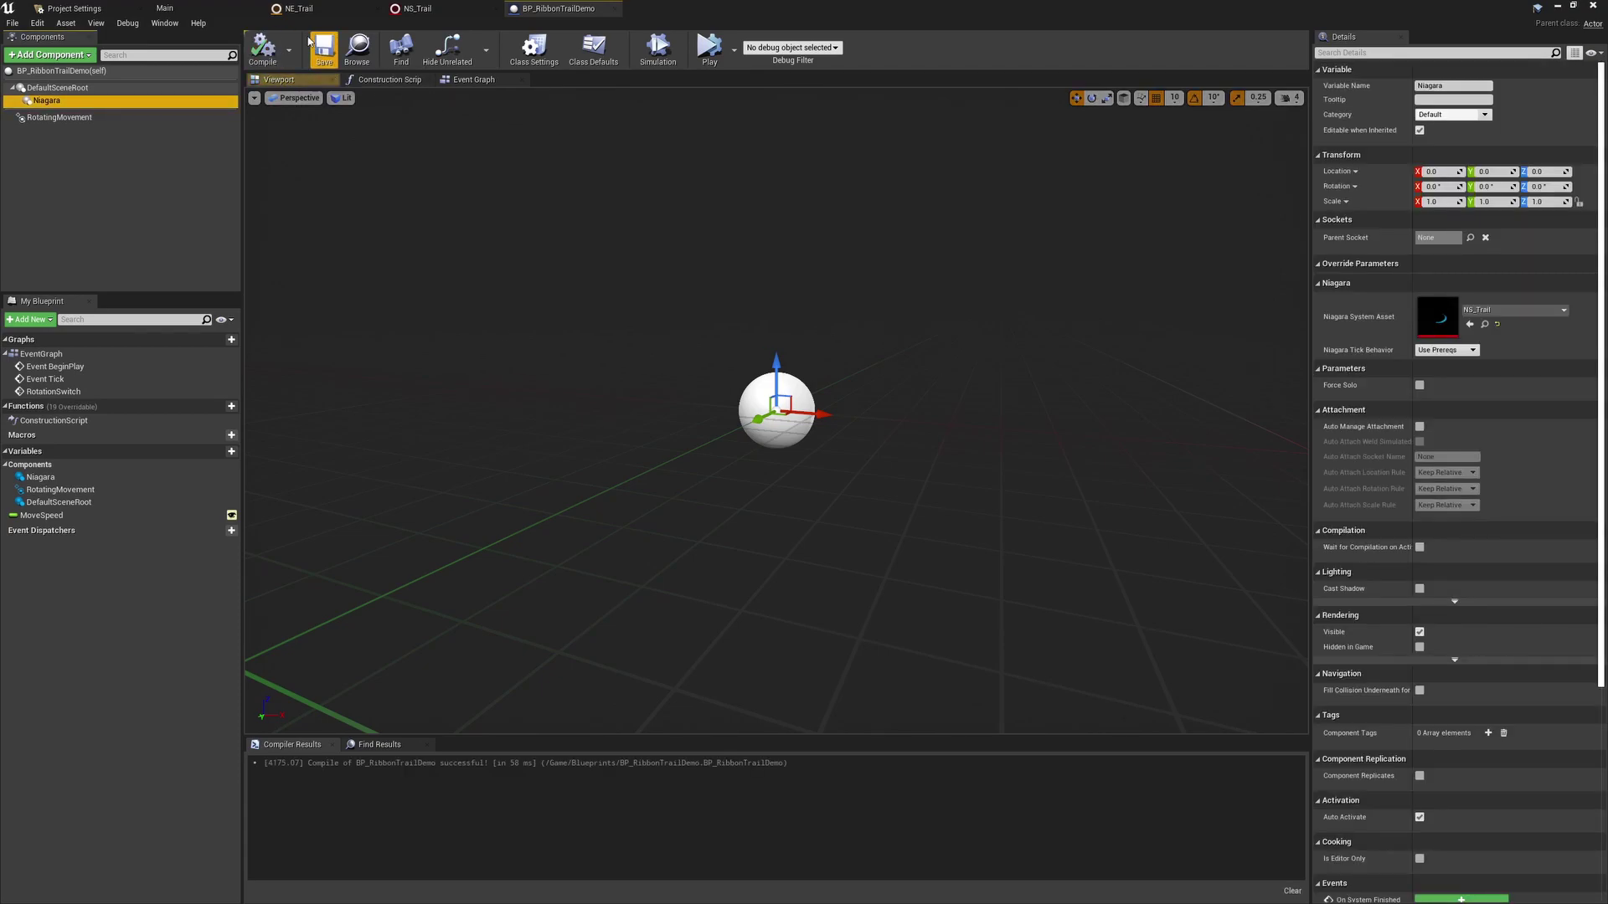
Place BP_RibbonTrailDemo in the Main level at about X -1100, Y -180, Z 1070 and play the level.
left_click(180, 8)
left_click(625, 463)
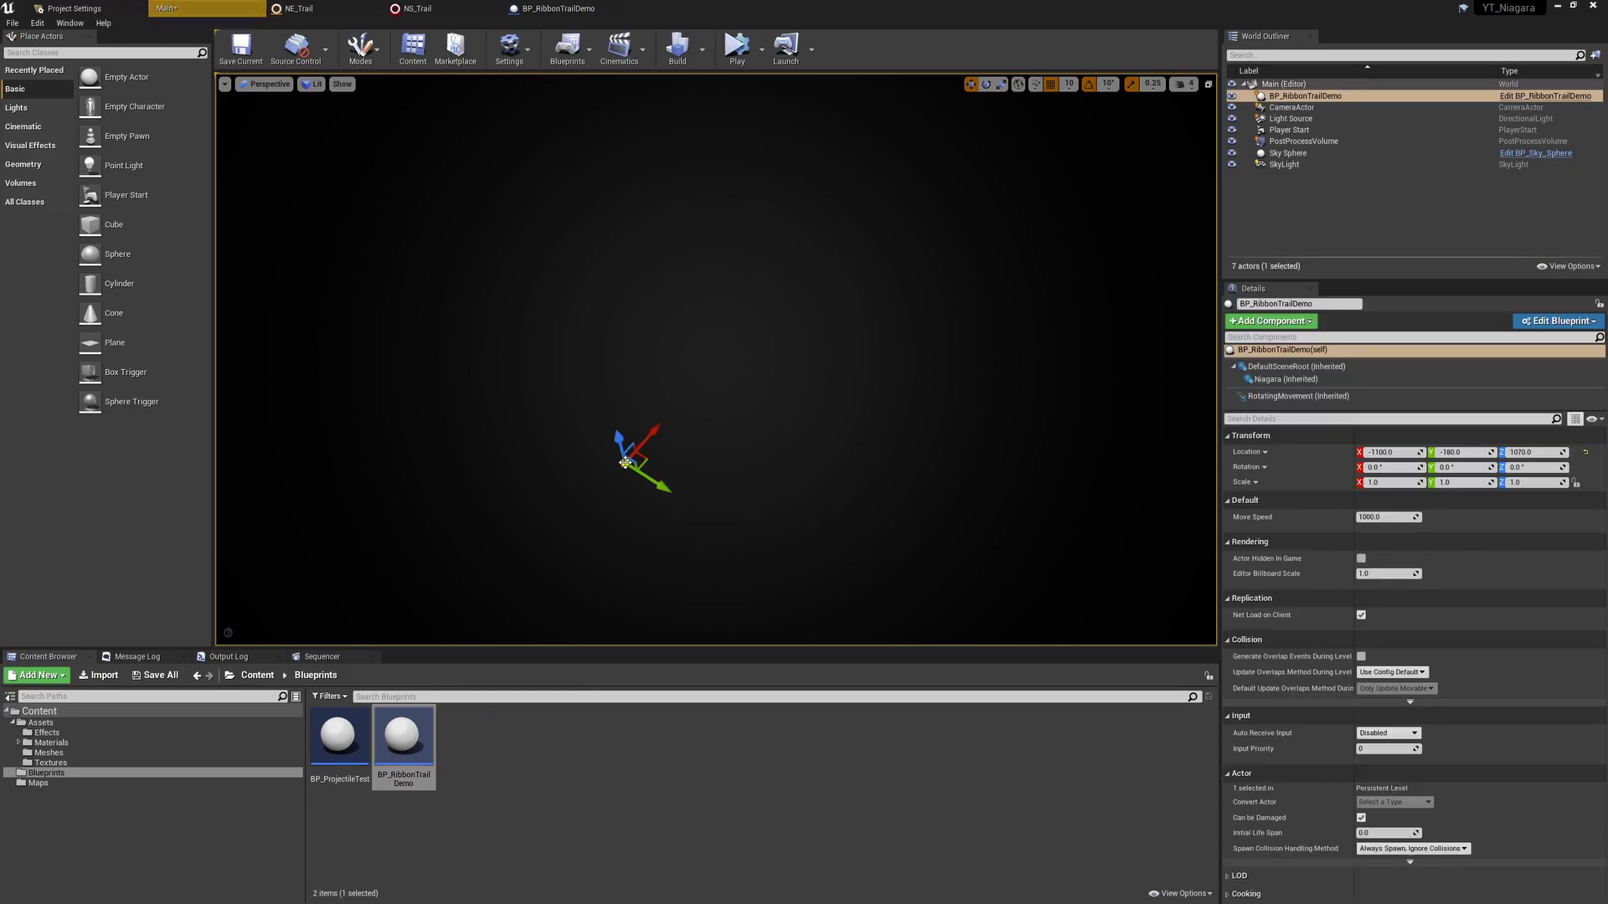
left_click(735, 48)
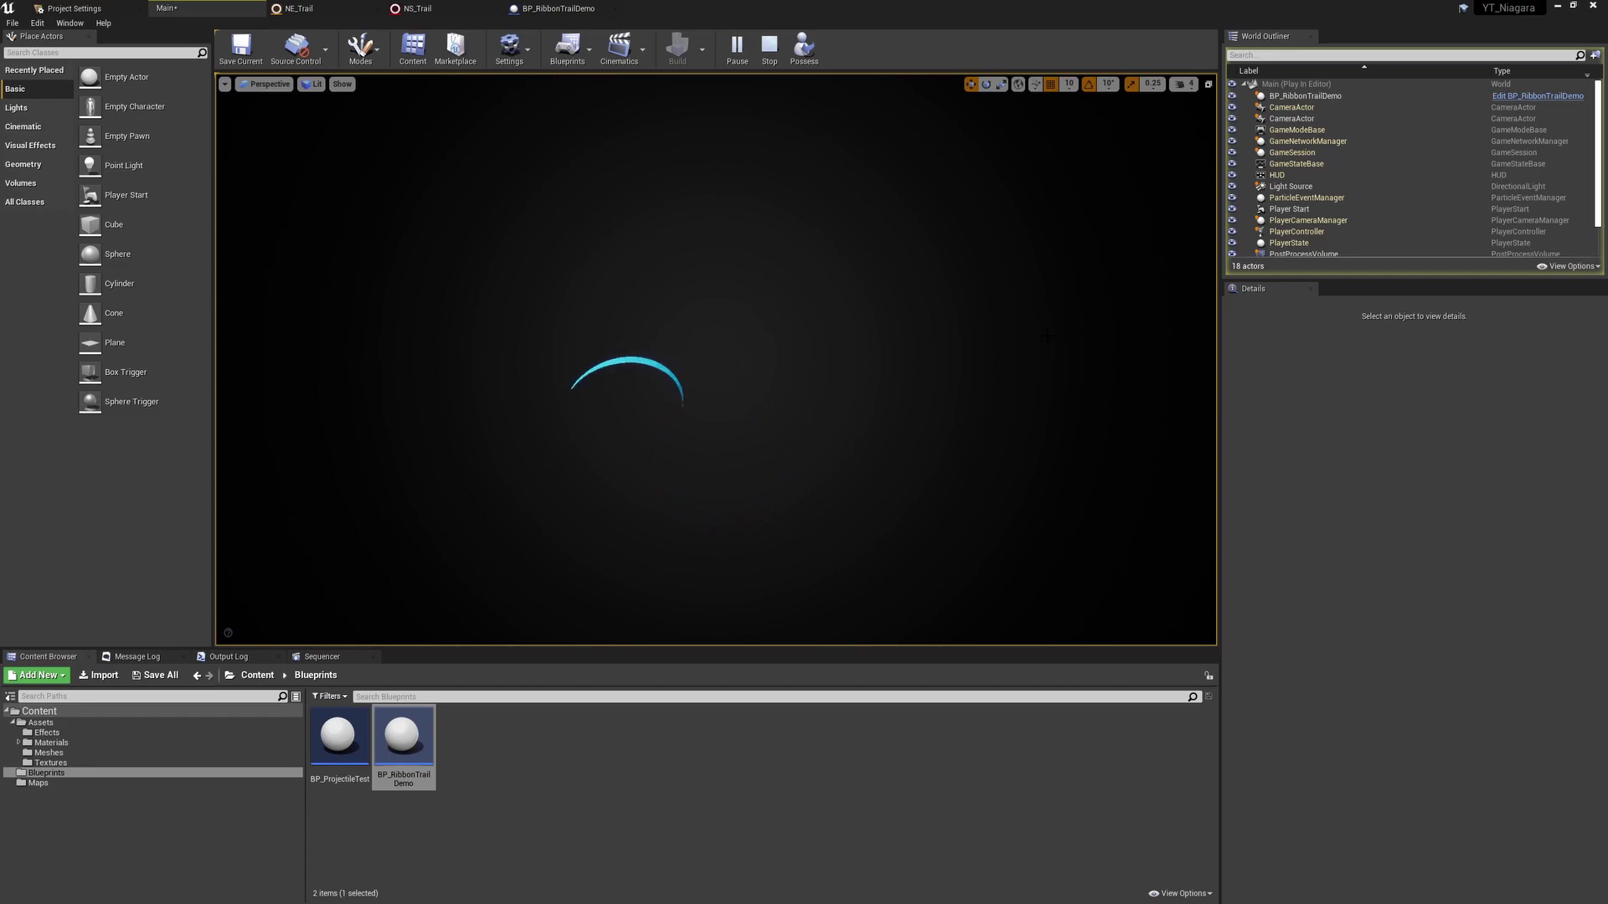
Try NS_Trail with its Torus Location module enabled while the level is playing.
left_click(463, 8)
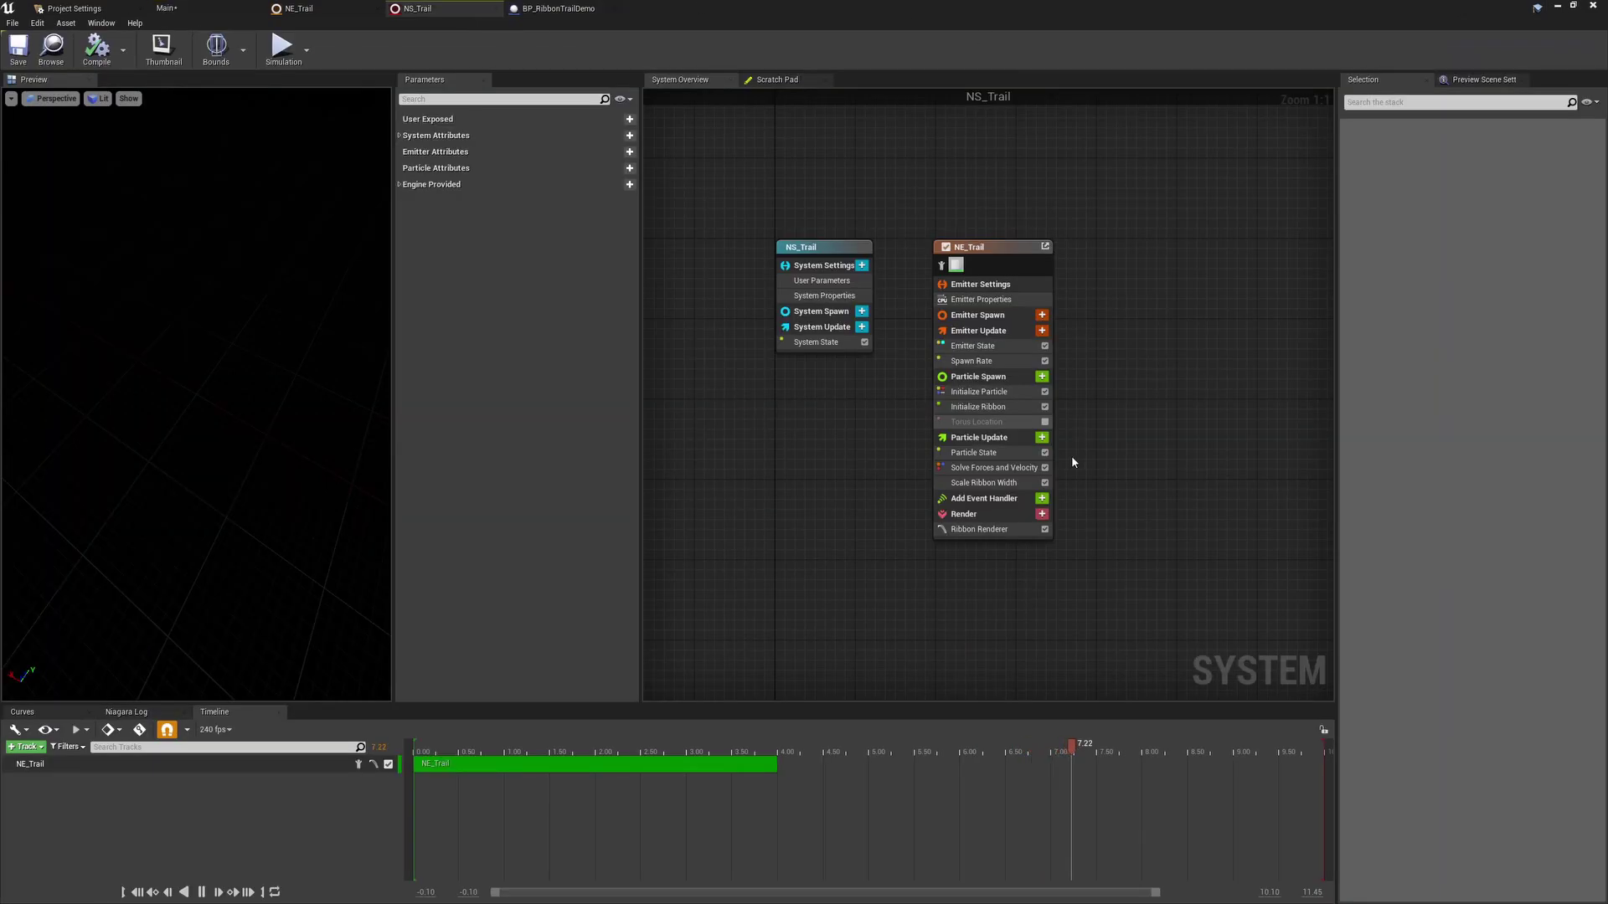
left_click(1044, 422)
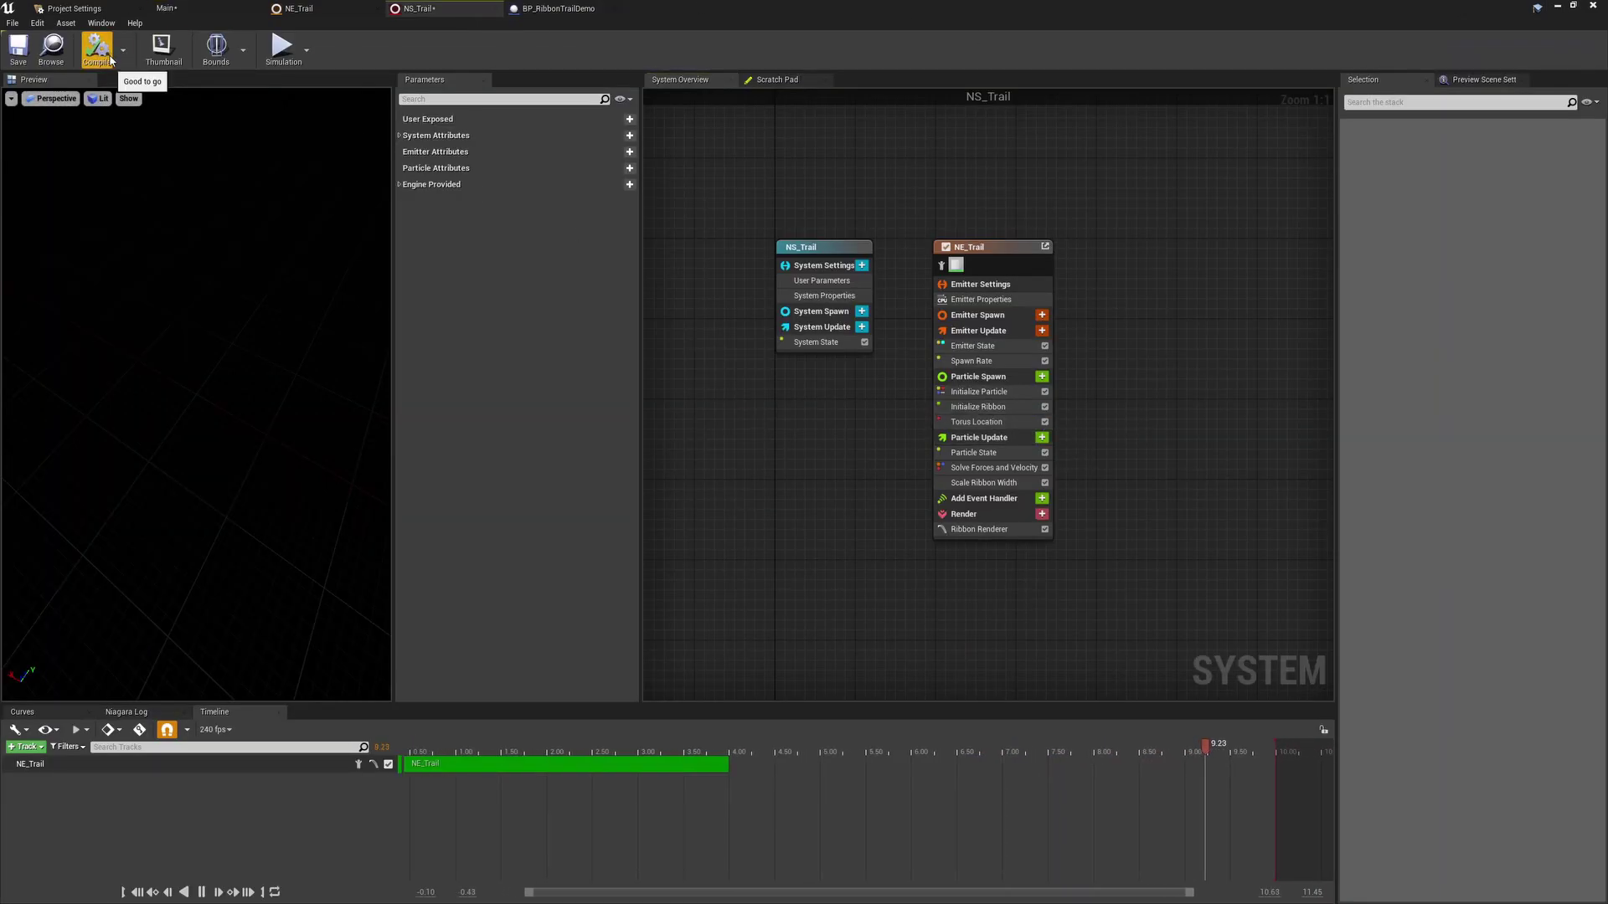
left_click(166, 8)
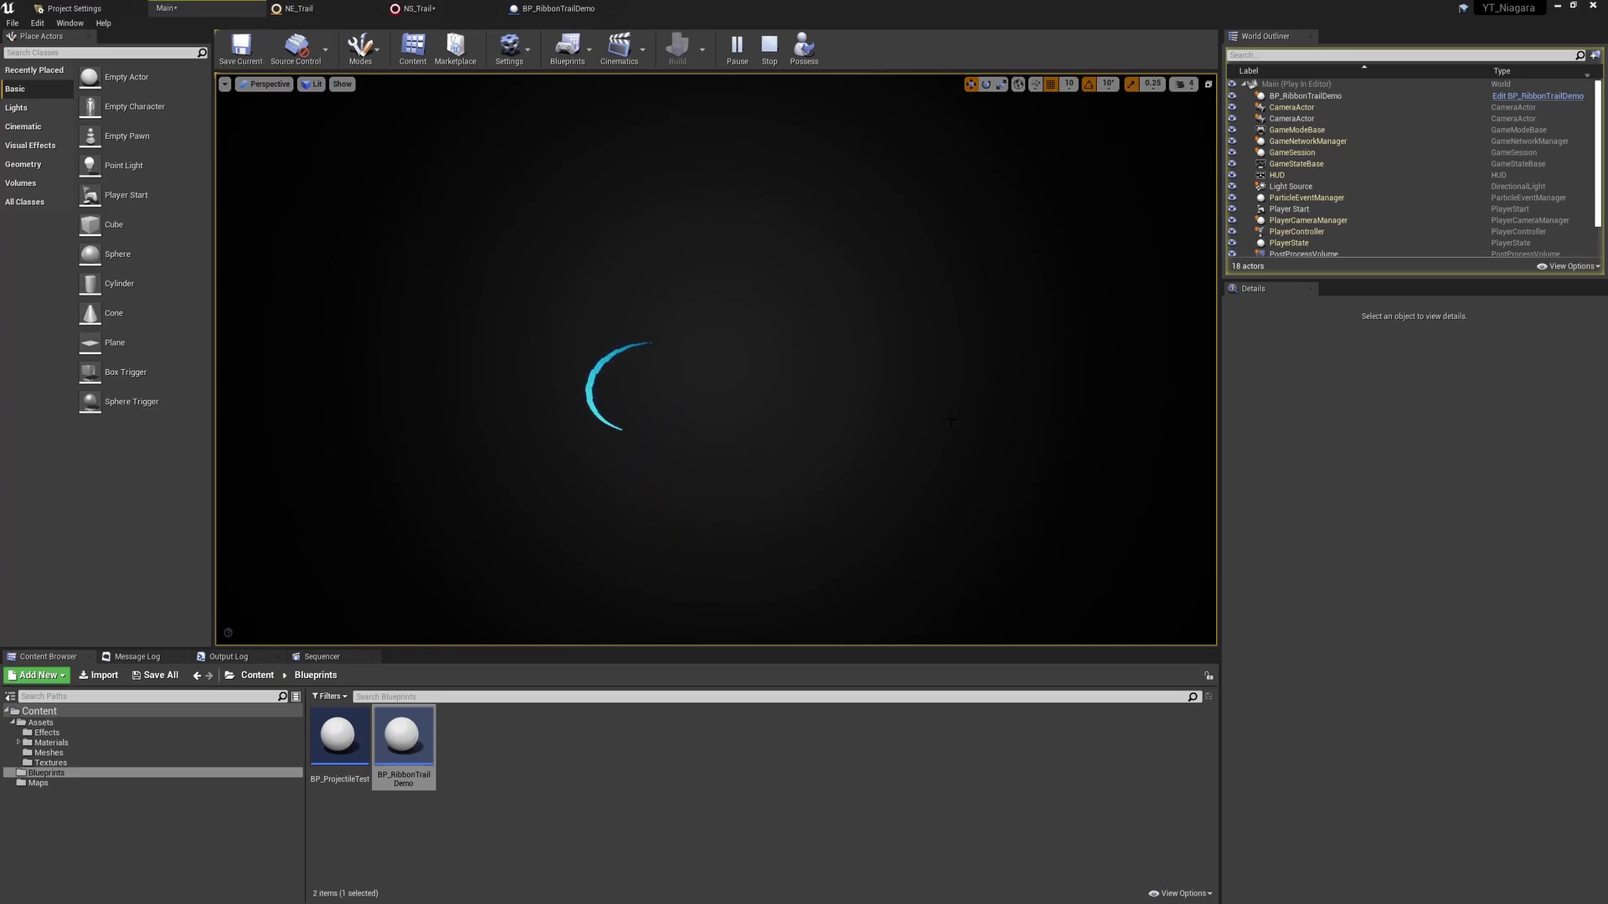
Float the NS_Trail editor in its own window beside the playing level and show the emitter's Particle Spawn modules.
left_click_drag(419, 8, 273, 158)
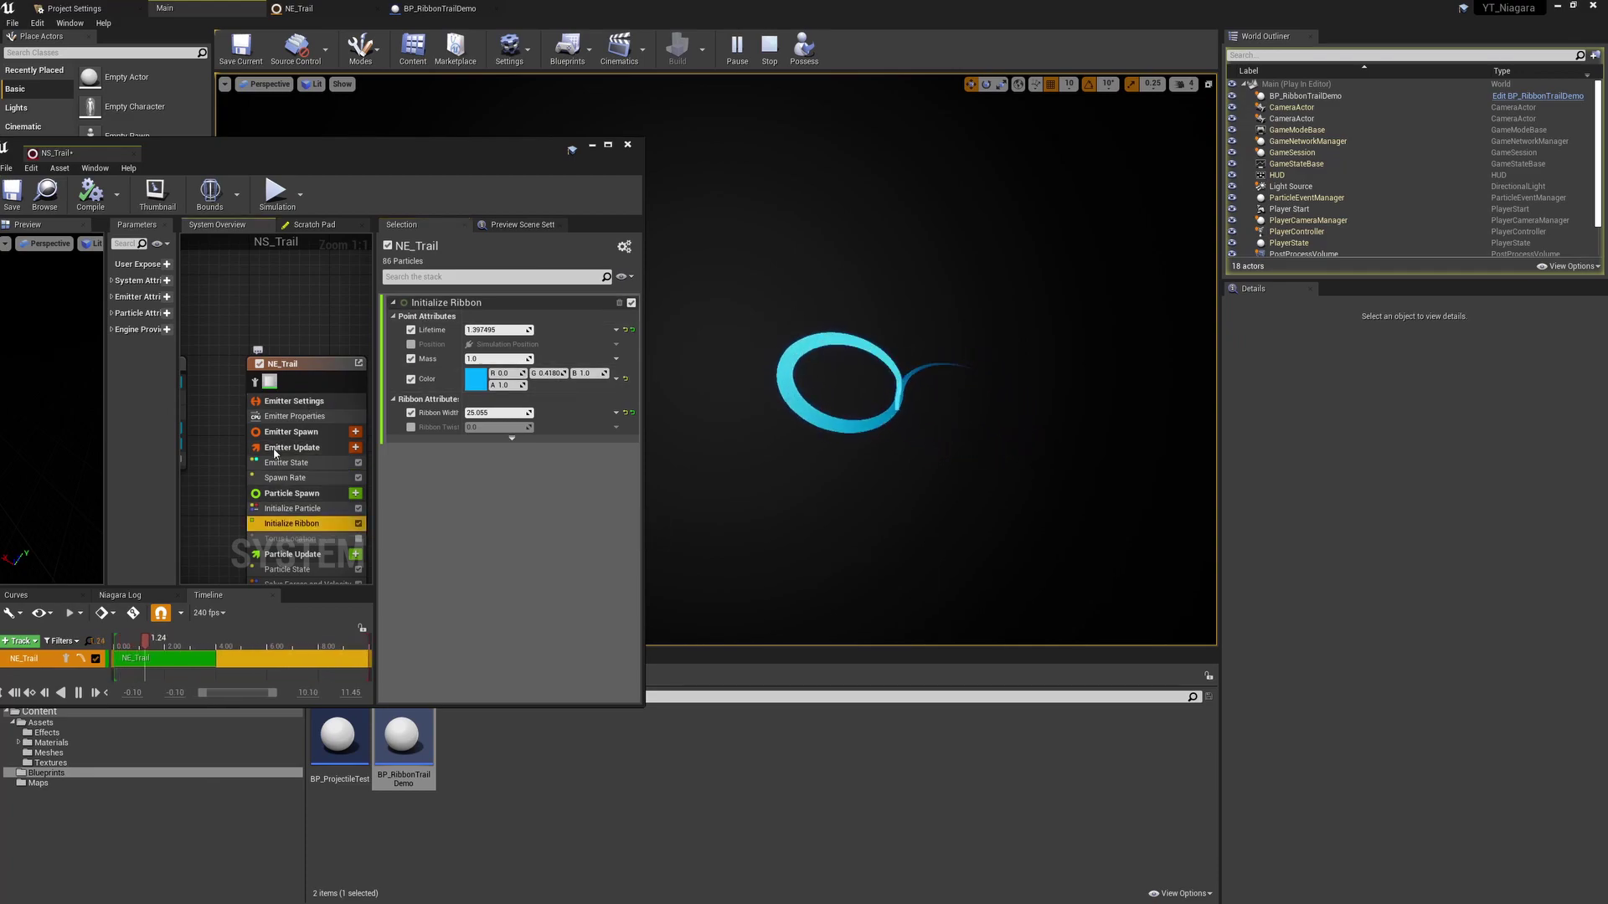
left_click(292, 493)
right_click_drag(284, 333, 260, 276)
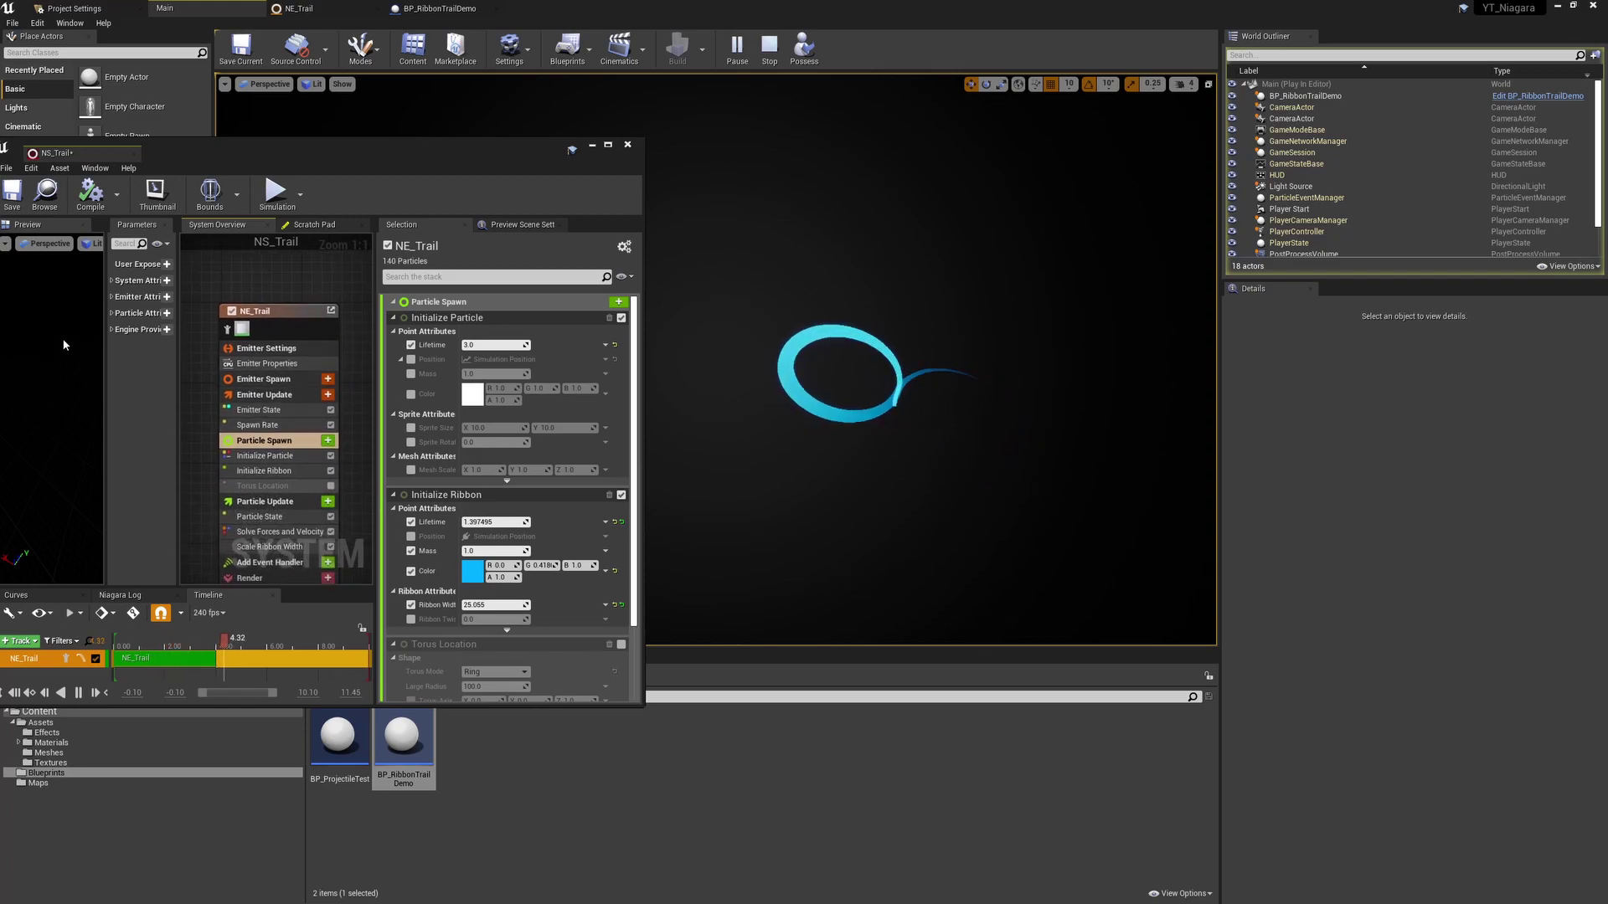